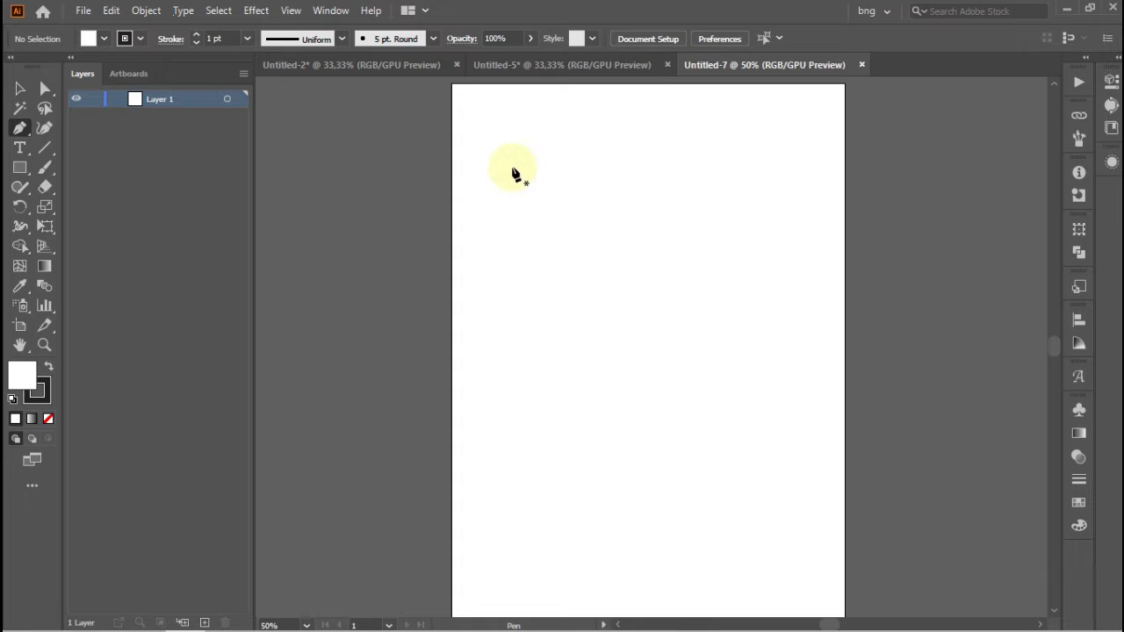
- Show the rulers and draw a straight horizontal line about 465 px long across the upper part of the artboard
key(ctrl+r)
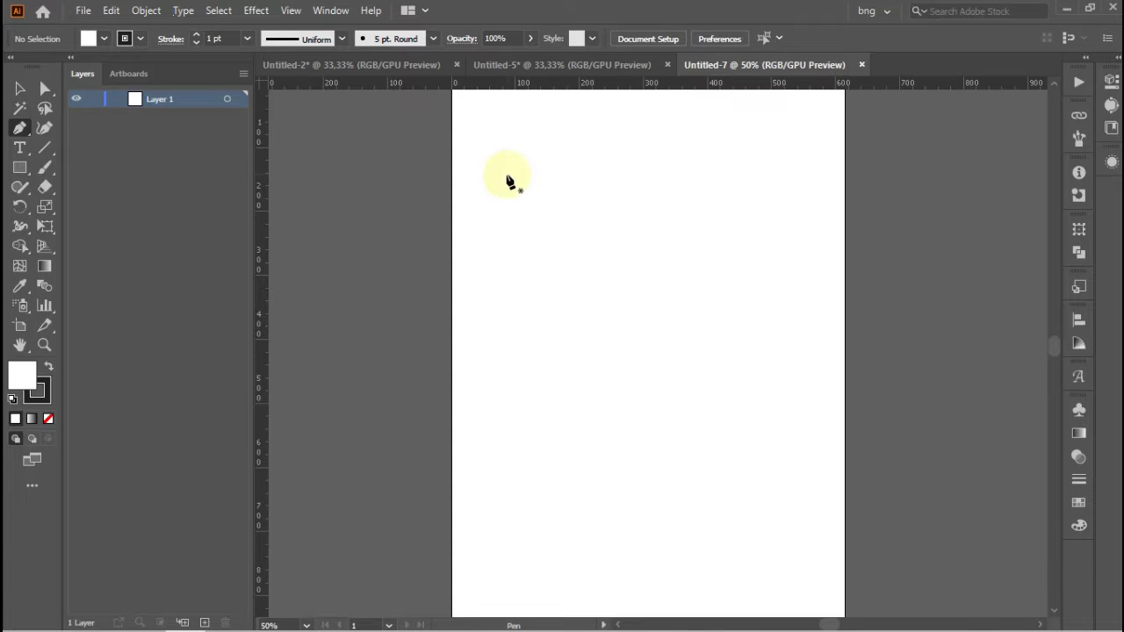
click(506, 174)
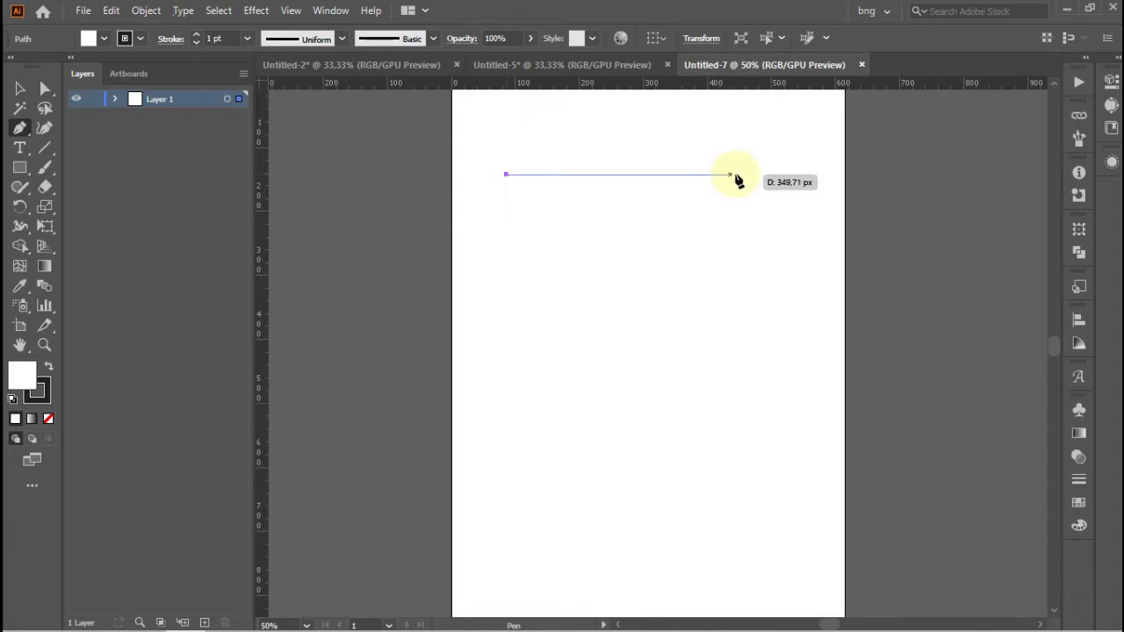
click(805, 174)
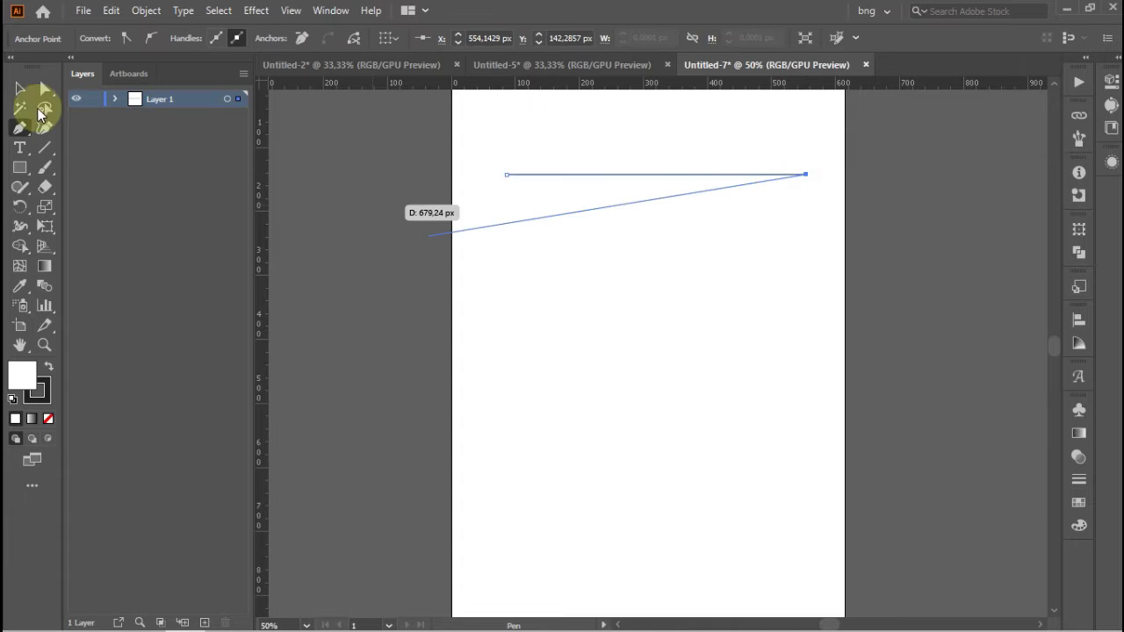
click(20, 88)
click(902, 226)
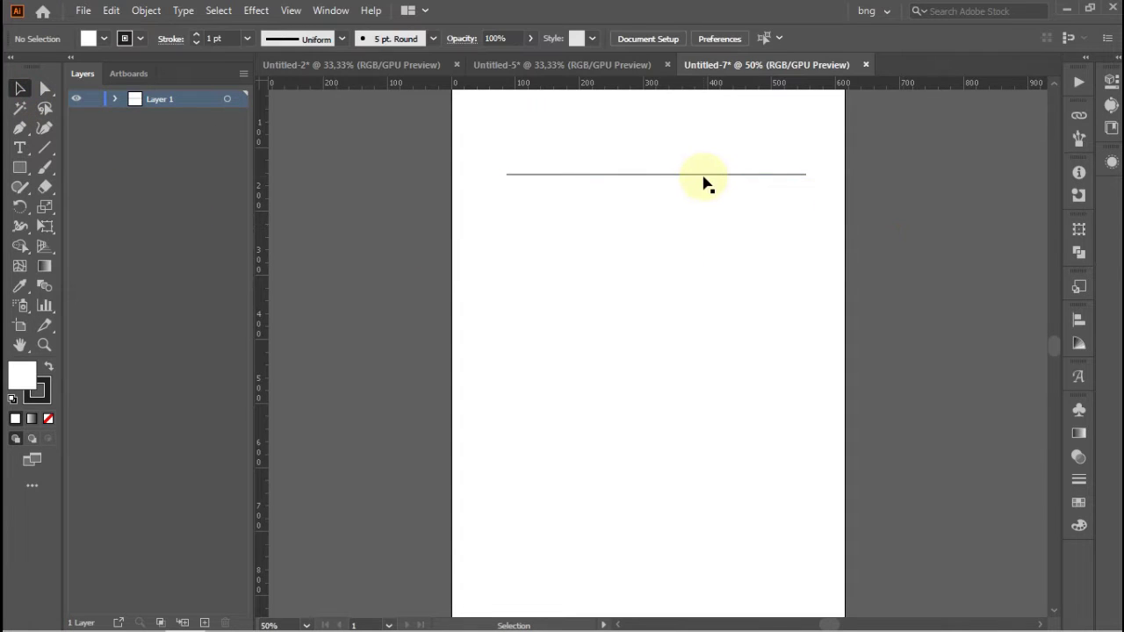
- Give the horizontal line no fill and a magenta stroke with a weight of 3 pt
click(704, 176)
click(48, 419)
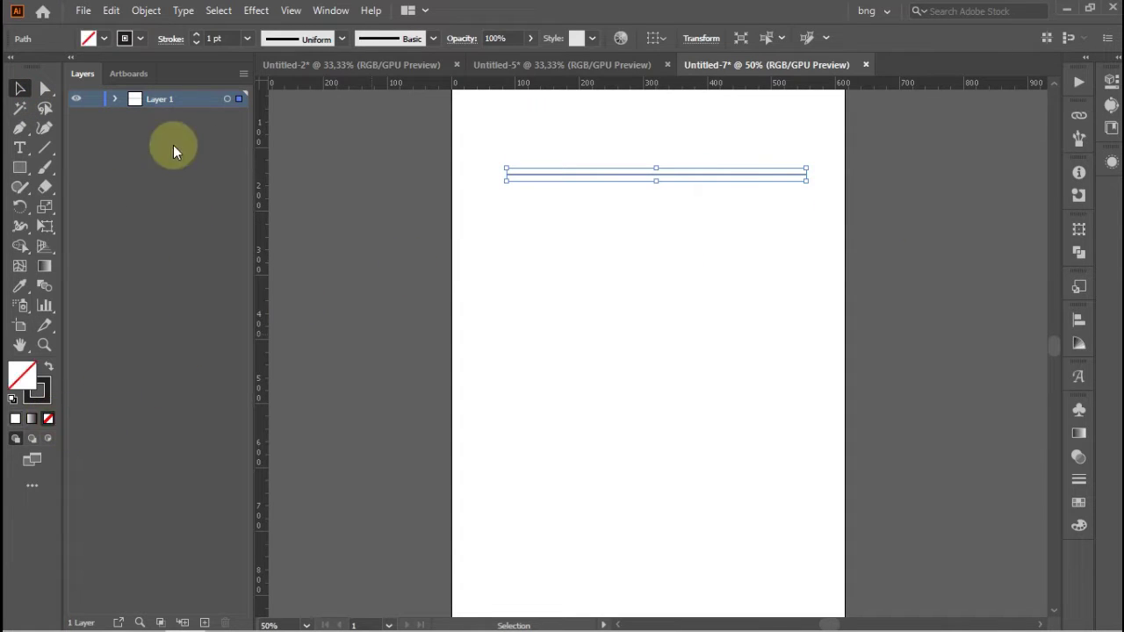
click(138, 39)
click(118, 67)
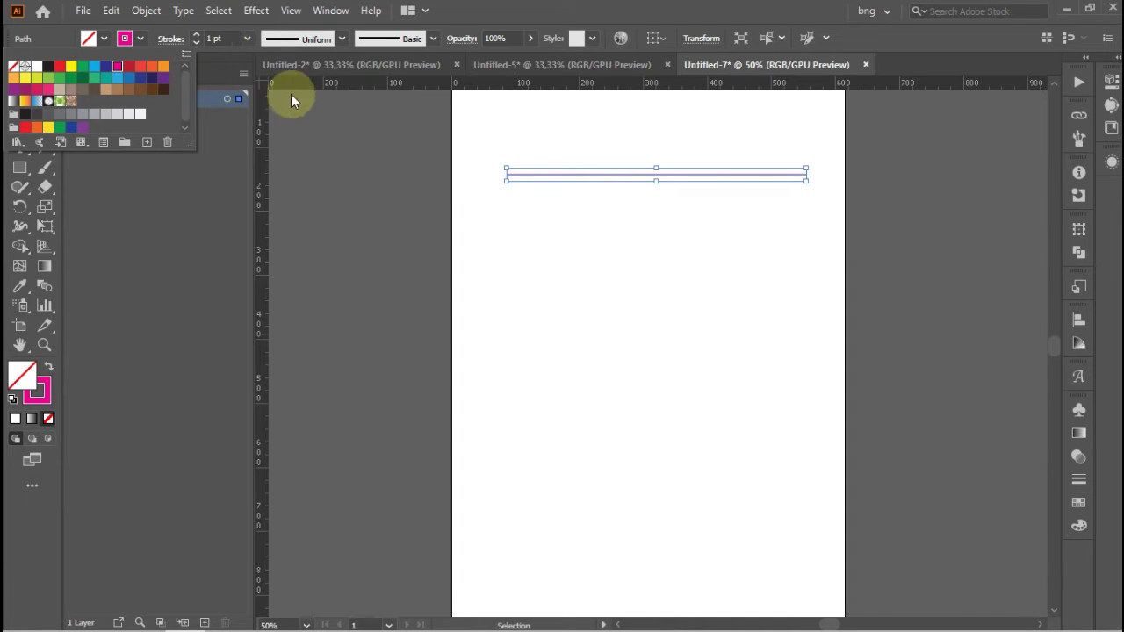
click(195, 35)
click(197, 36)
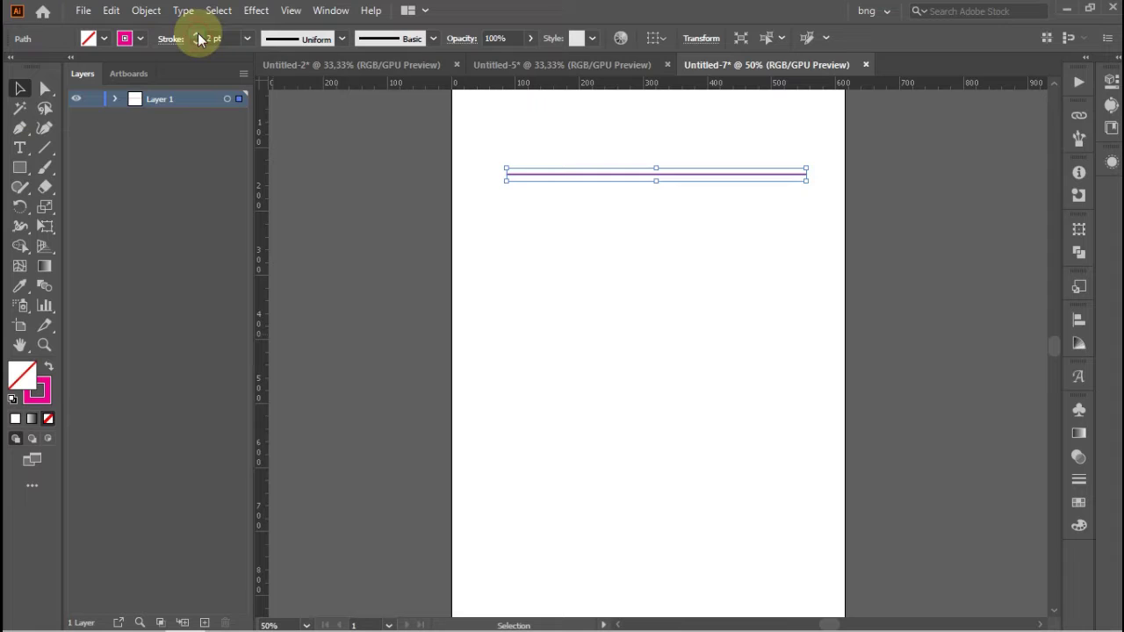
click(196, 35)
click(884, 190)
scroll(752, 279, up, 2)
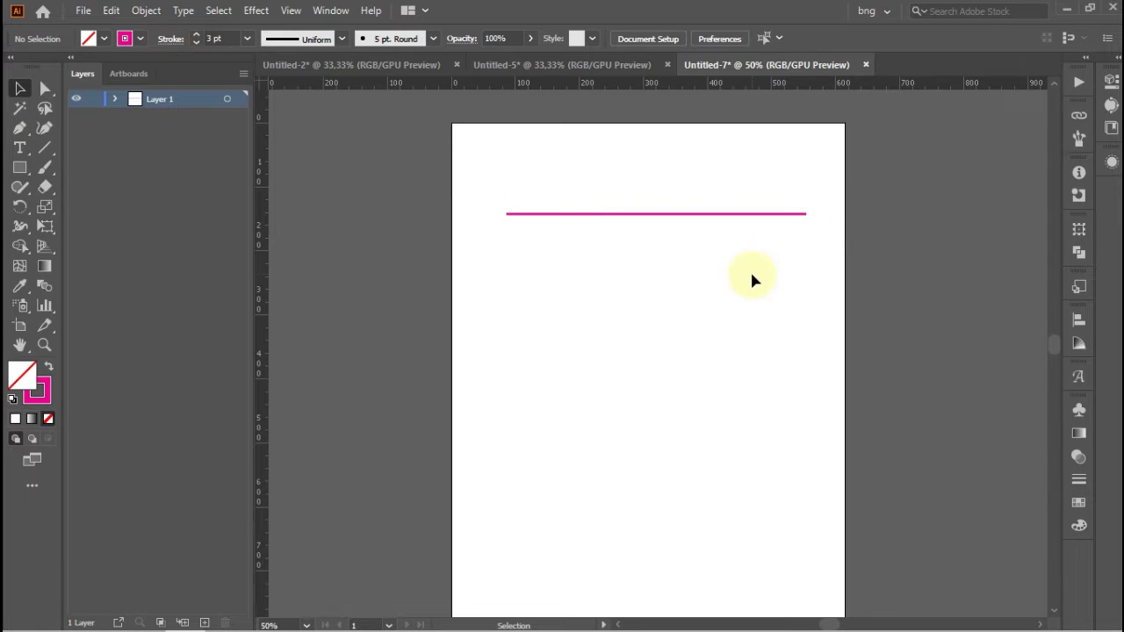
- Start a Distort & Transform > Transform effect on the line with 30 copies and a 30 px vertical move, with preview on
click(731, 214)
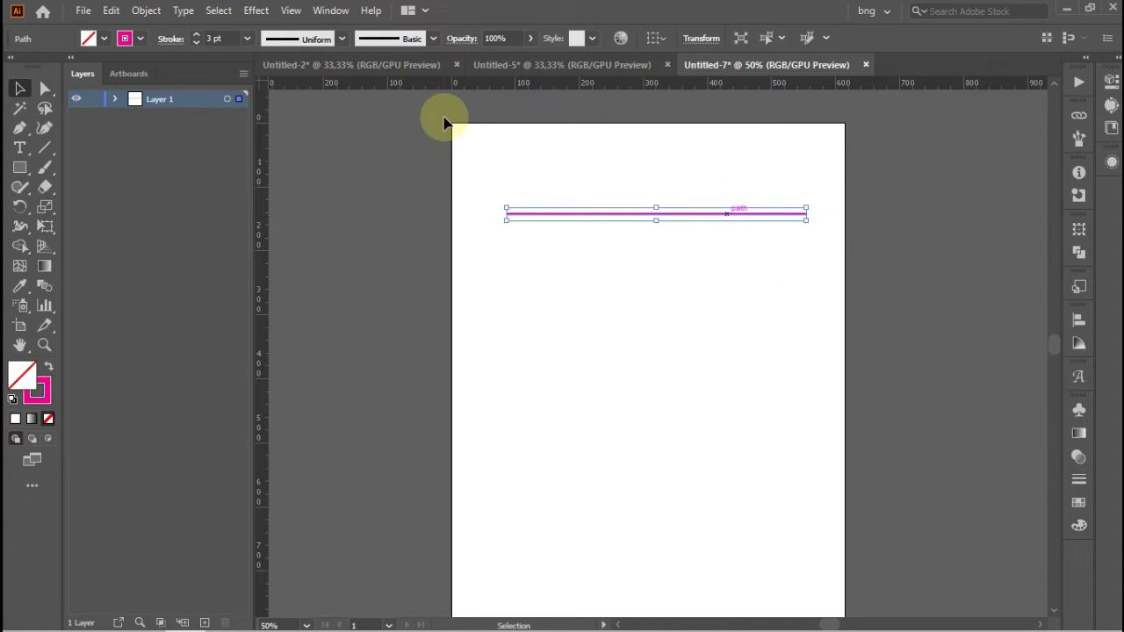
click(269, 10)
mouse_move(342, 146)
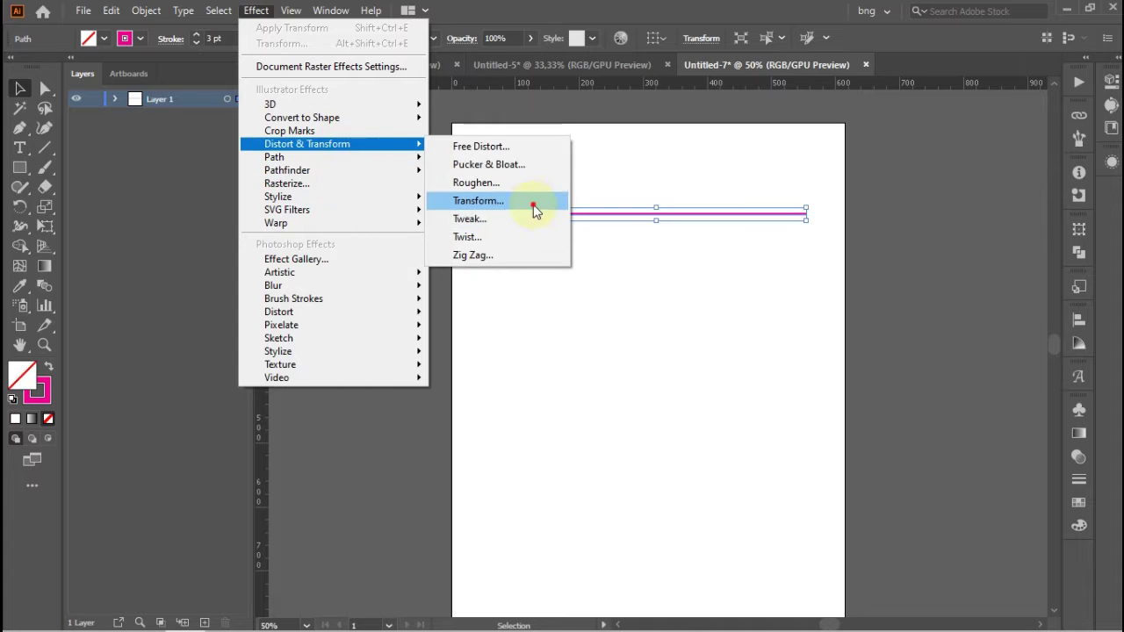
click(535, 204)
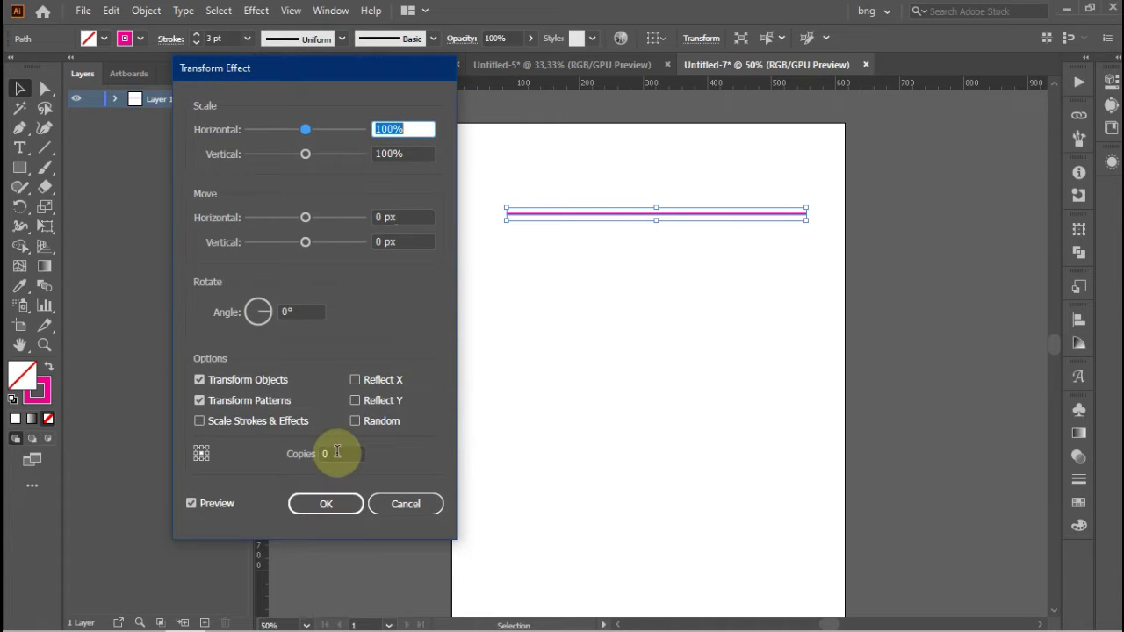
click(336, 453)
text(3)
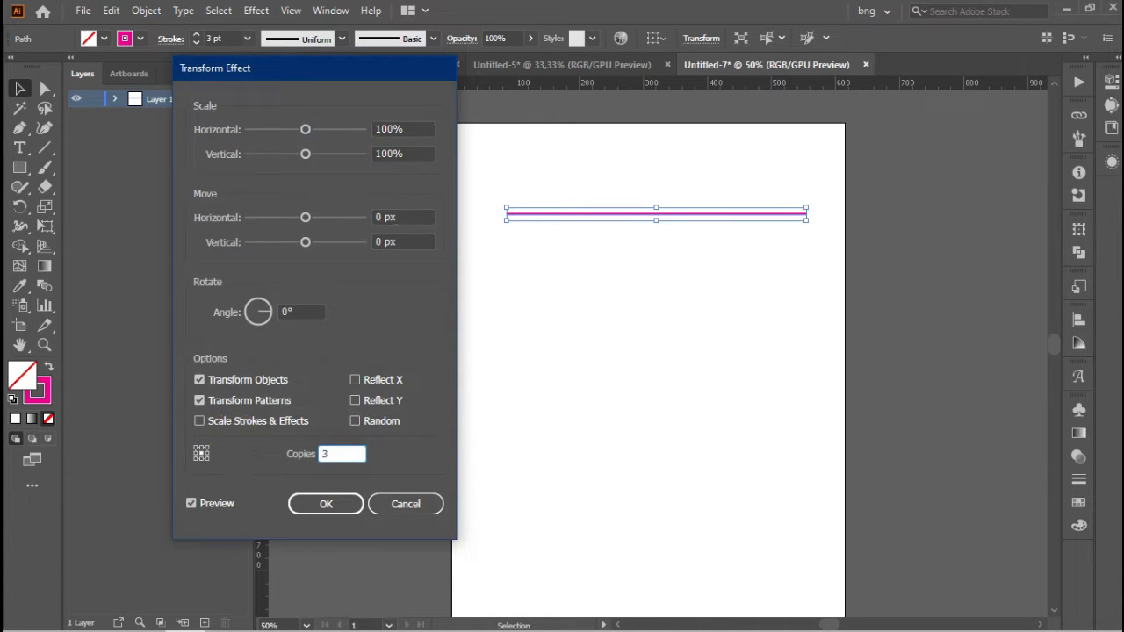
click(380, 240)
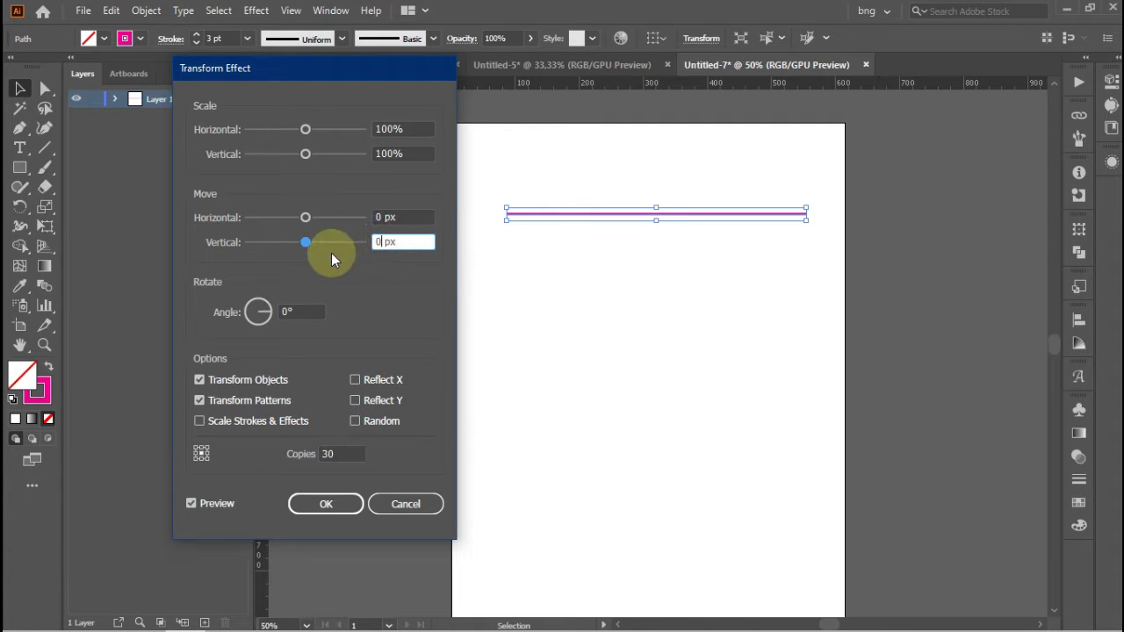
text(3)
click(191, 504)
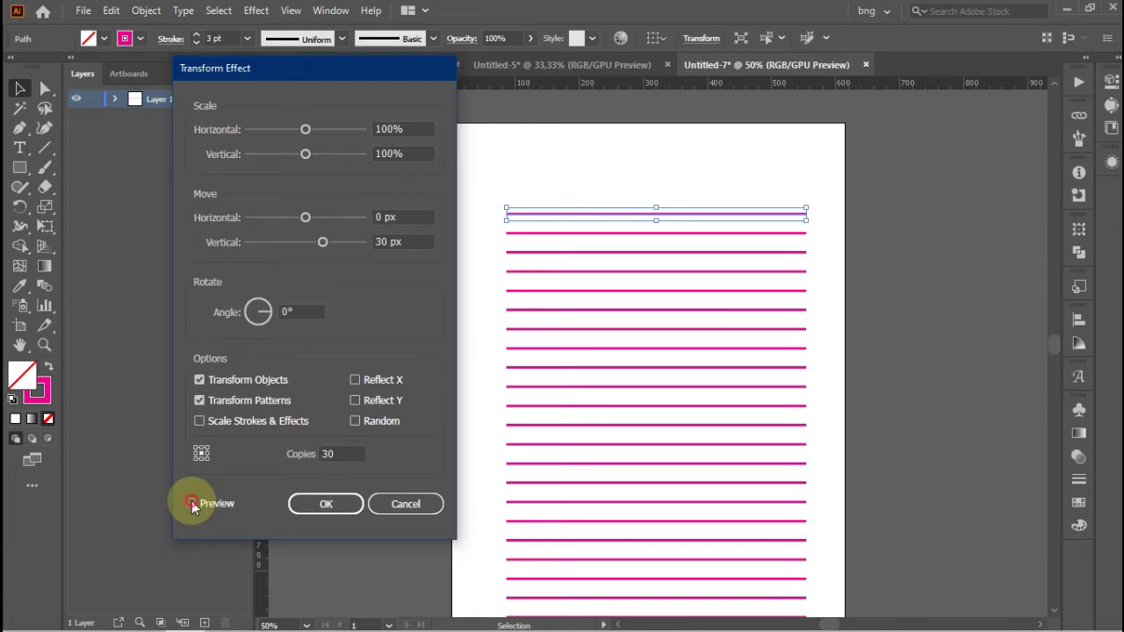
- Reduce the vertical move of the Transform effect to 17 px
click(323, 454)
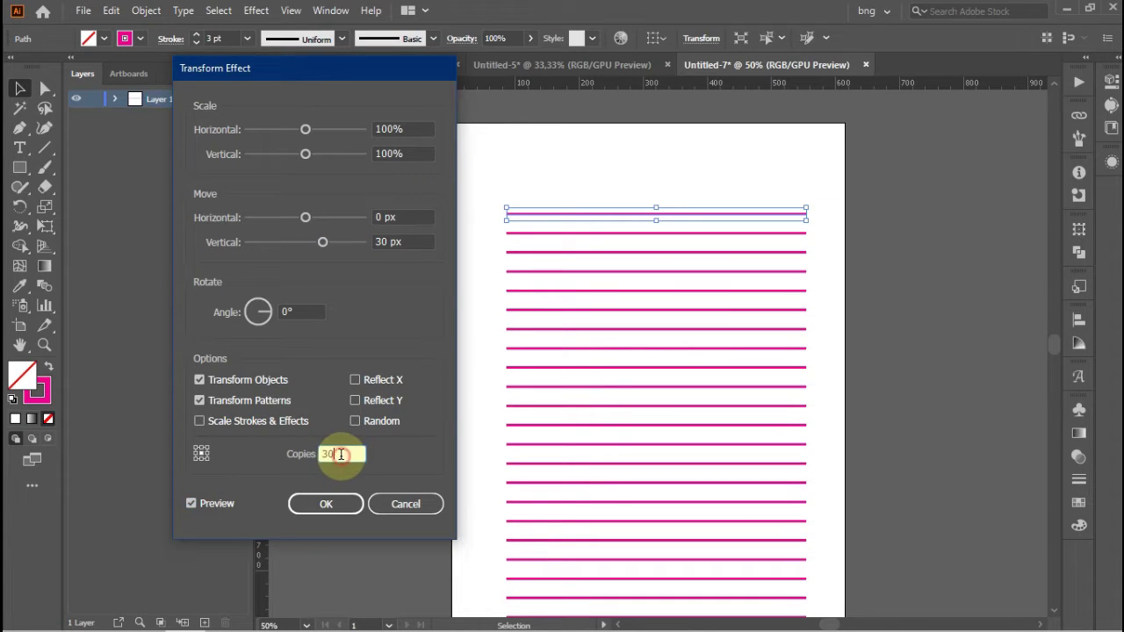
click(386, 242)
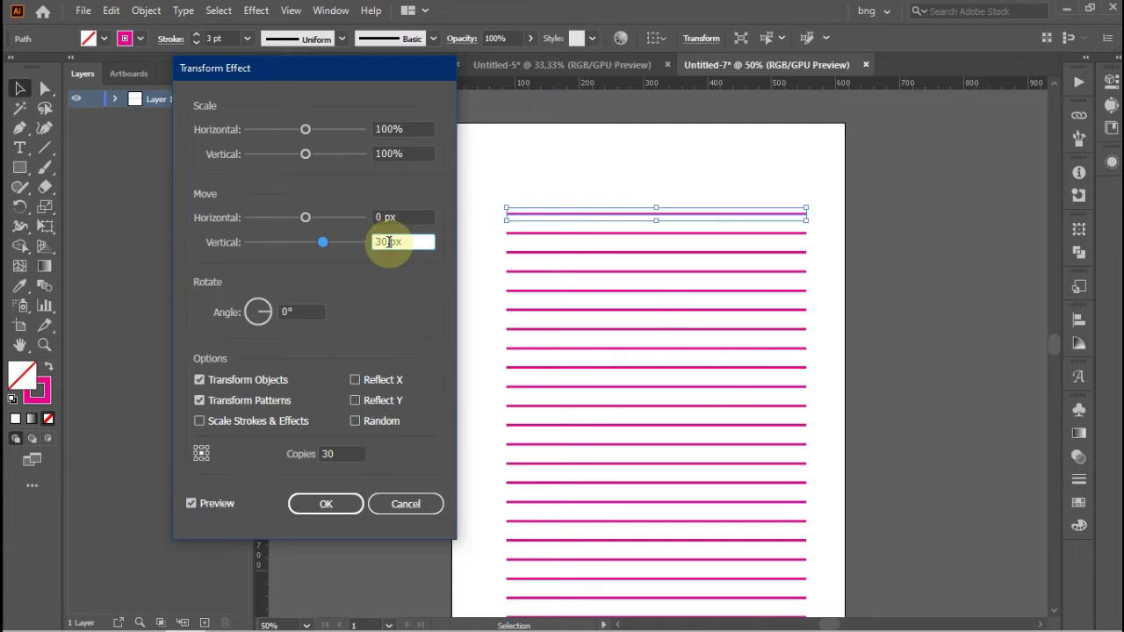
key(Down)
key(Down)
key(Down)
key(Down)
key(Down)
key(Down)
key(Down)
key(Down)
key(Down)
key(Down)
key(Down)
key(Down)
key(Down)
key(Down)
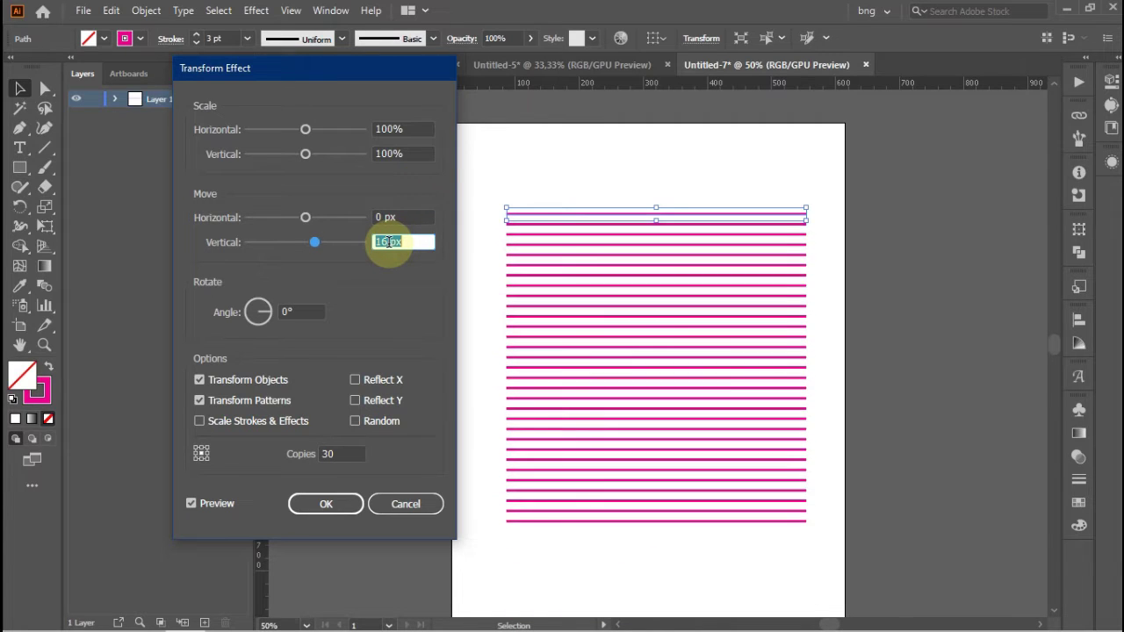
key(Up)
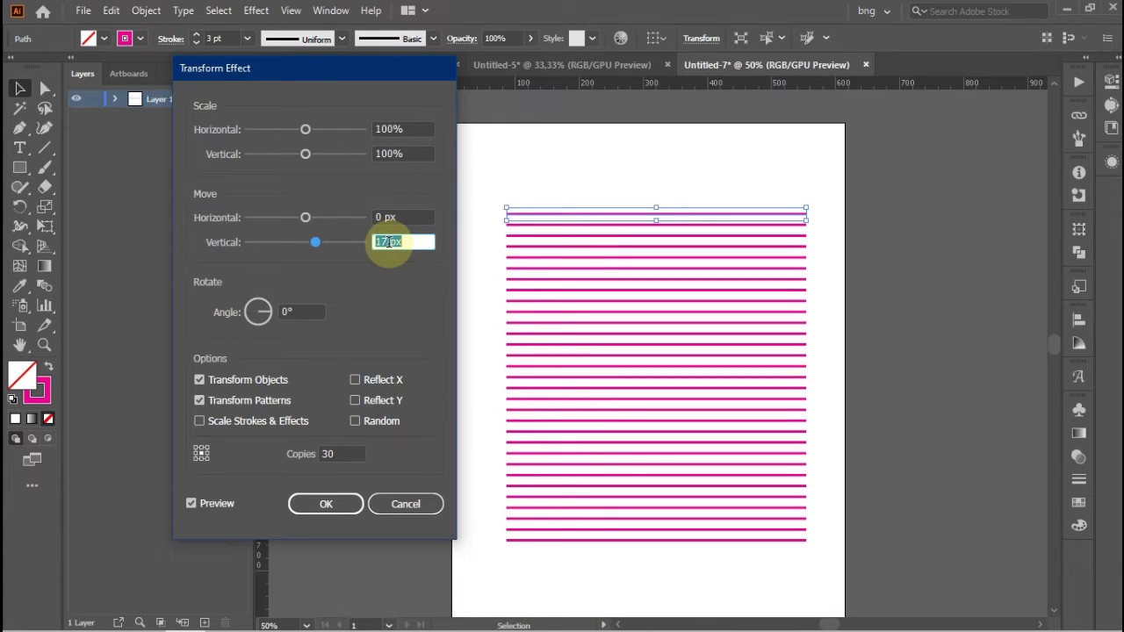
- Try 29 and 31 copies, return the count to 30 and apply the Transform effect
click(335, 453)
key(Down)
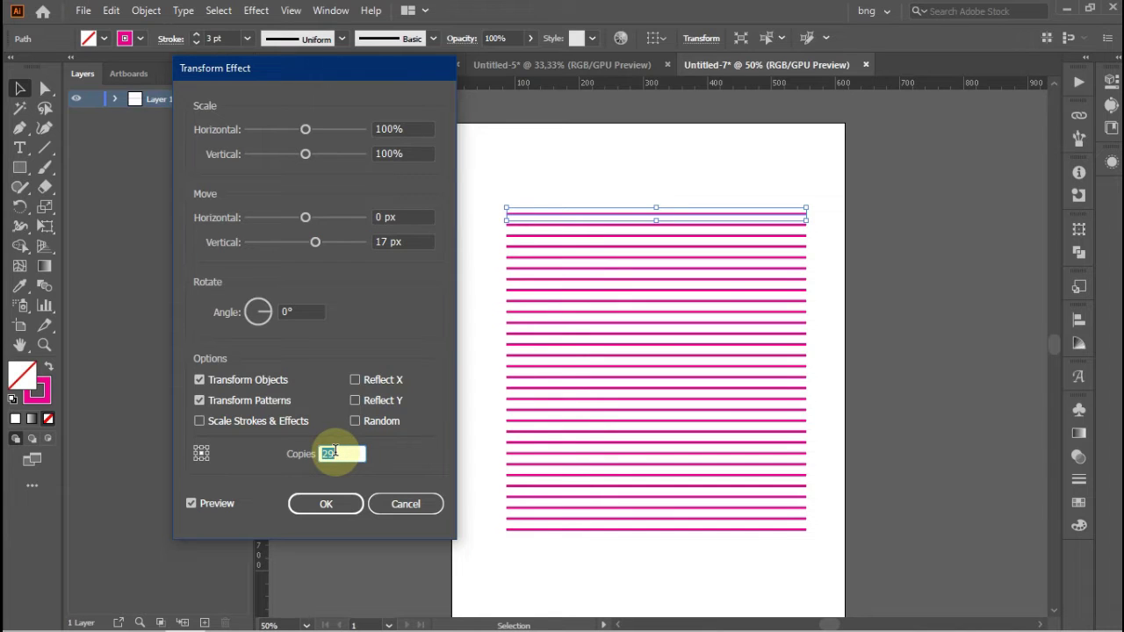
key(Up)
key(Up)
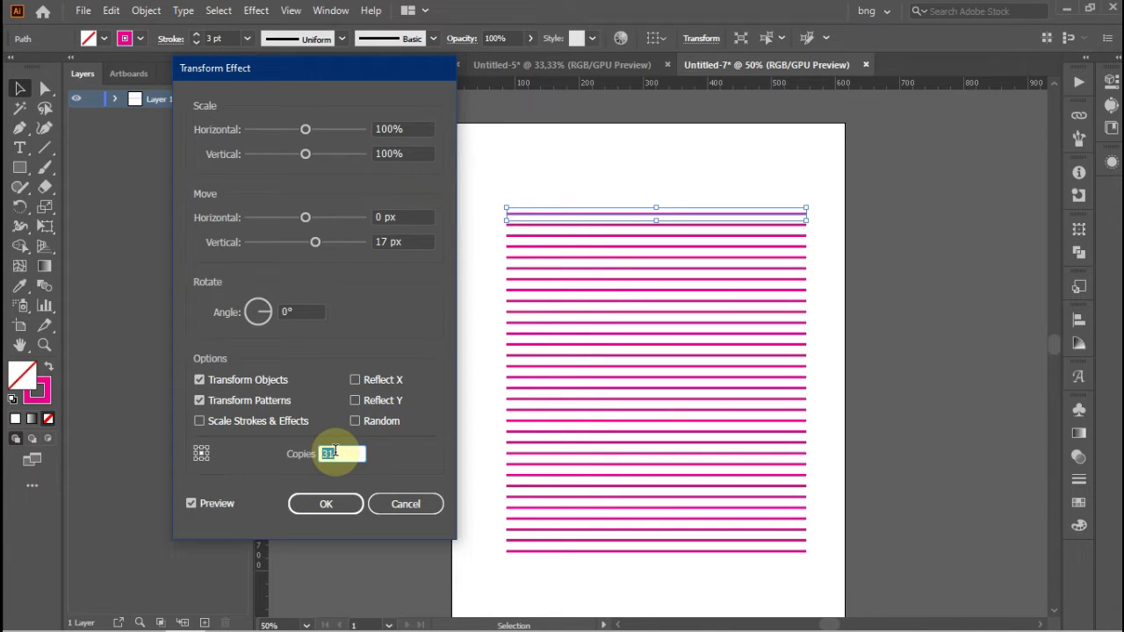
key(Down)
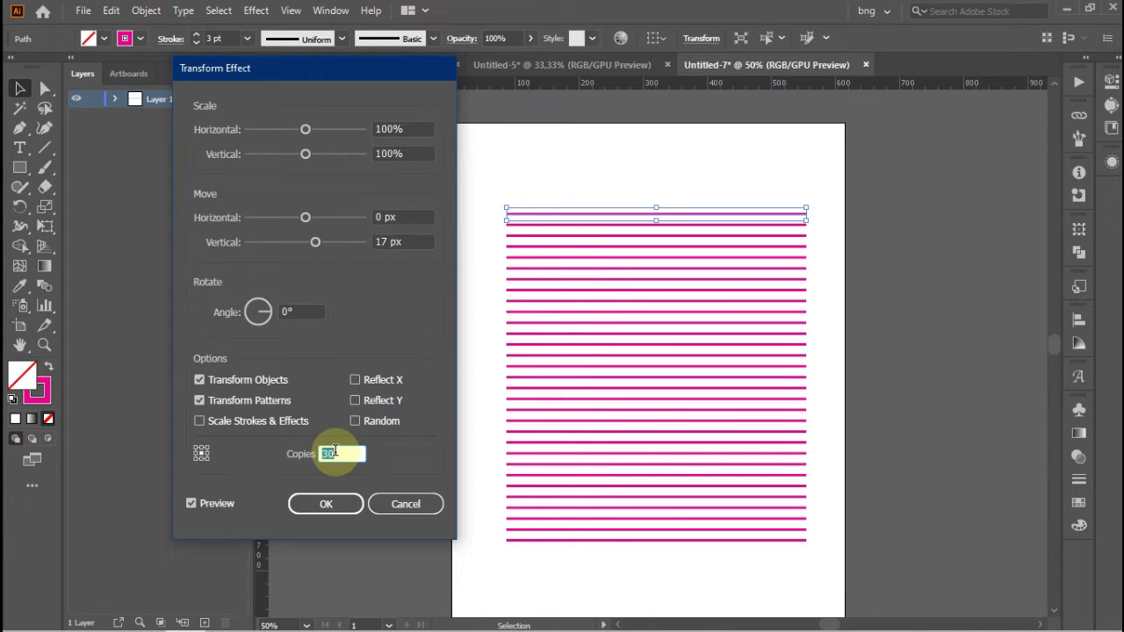
click(325, 506)
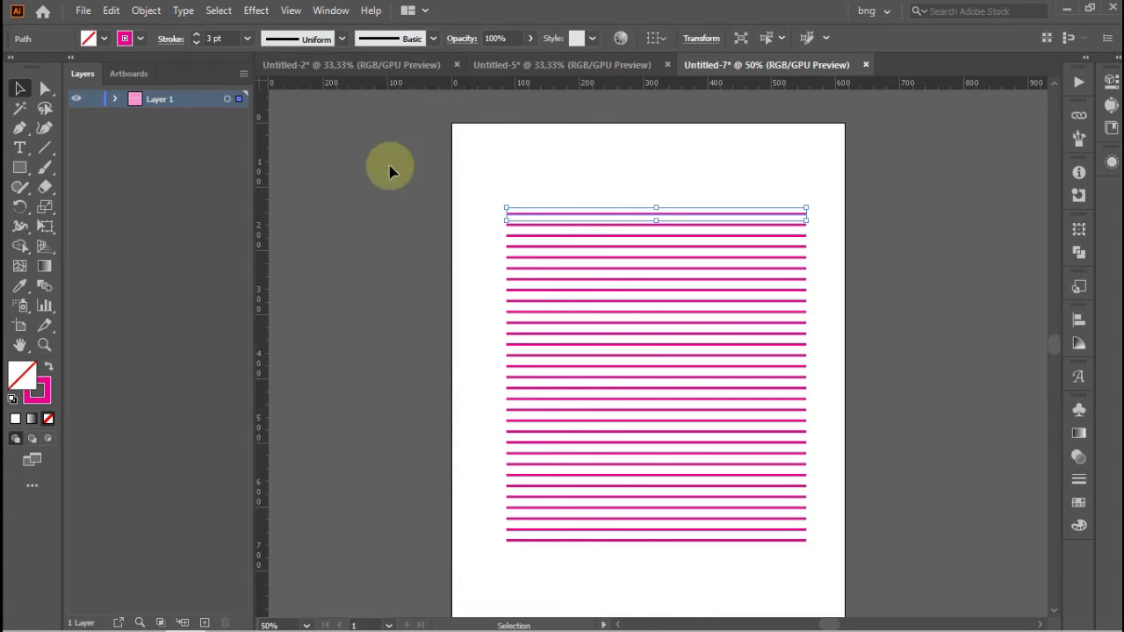
- Reduce the stroke weight of the repeated lines to 2 pt and deselect them
click(196, 41)
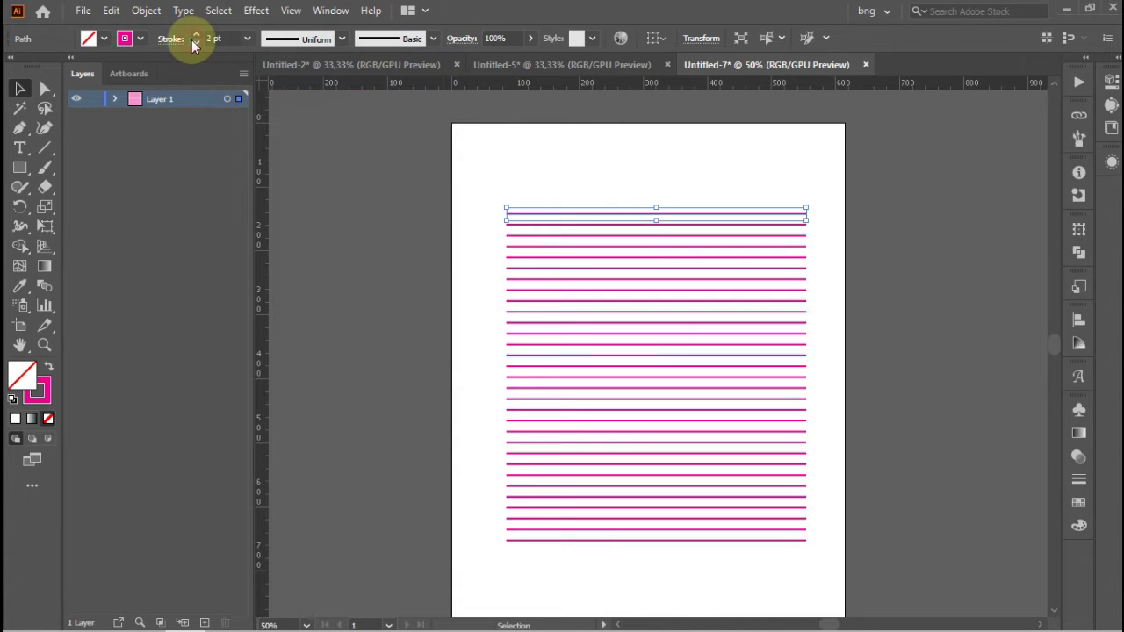
click(843, 275)
alt+scroll(731, 290, down, 2)
alt+scroll(735, 343, up, 1)
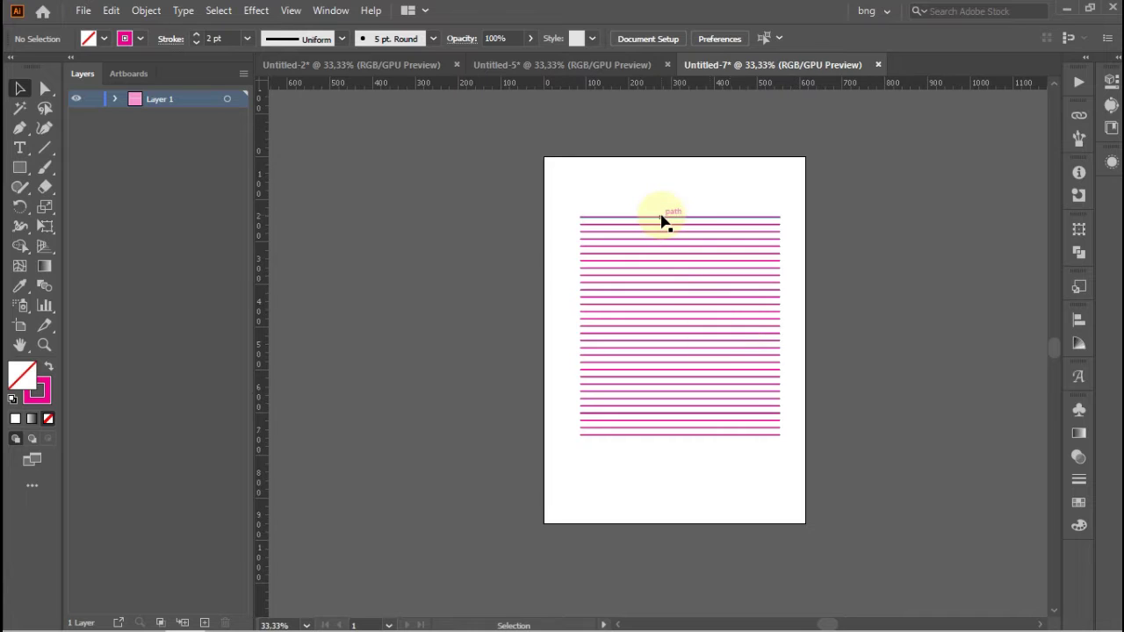
- Warp the line set with an Envelope Distort using the Wave style, horizontal, with a 50% bend
click(625, 218)
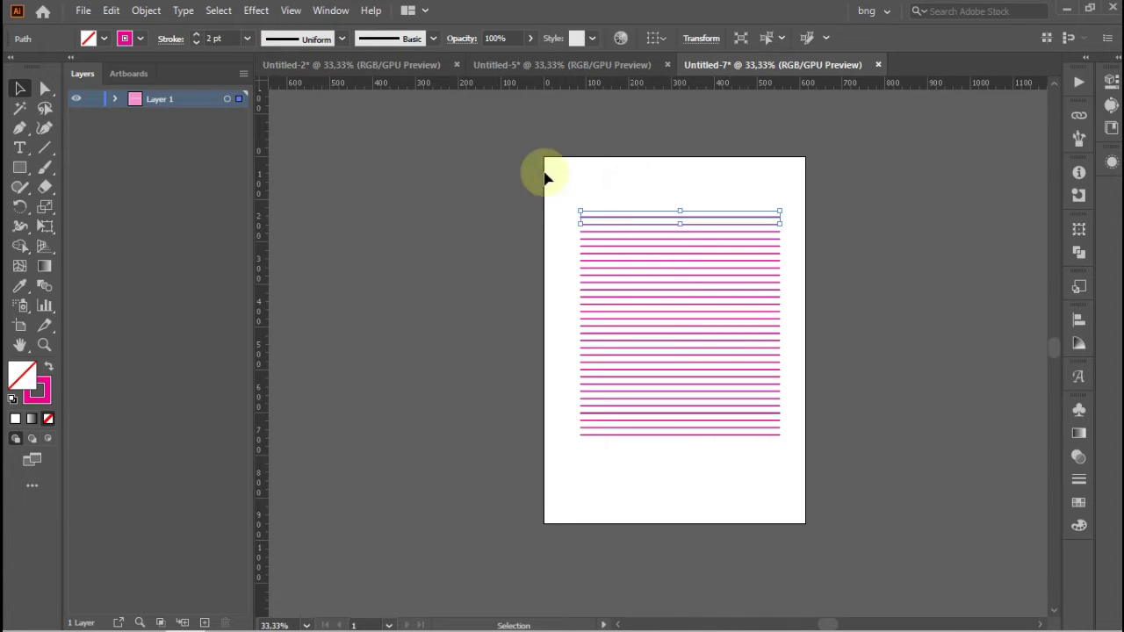
click(146, 11)
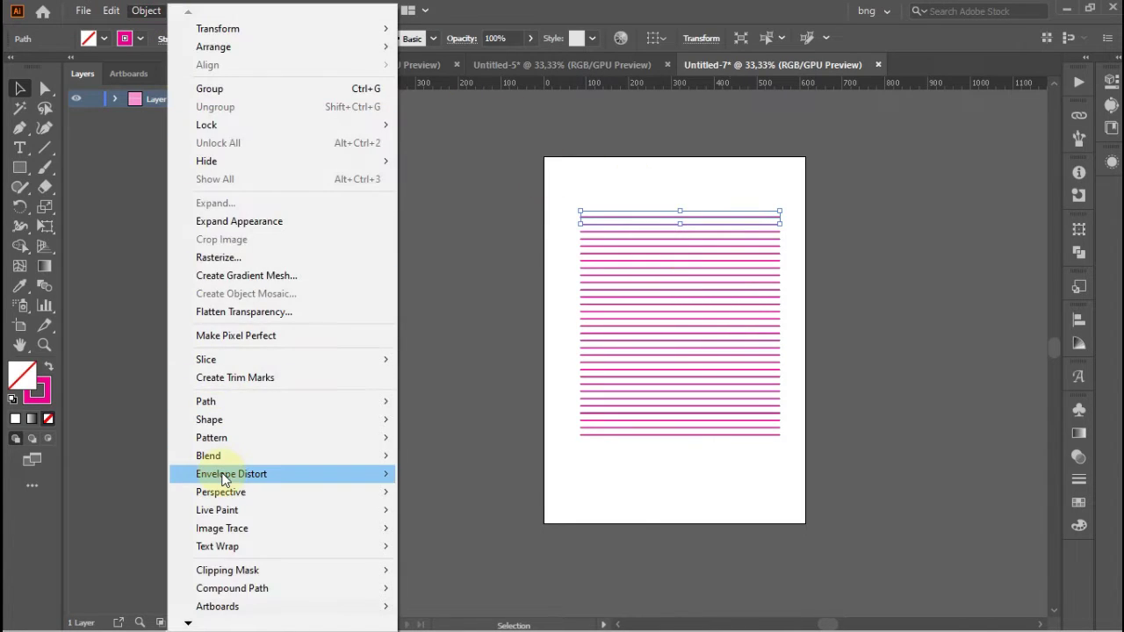
mouse_move(326, 475)
click(522, 475)
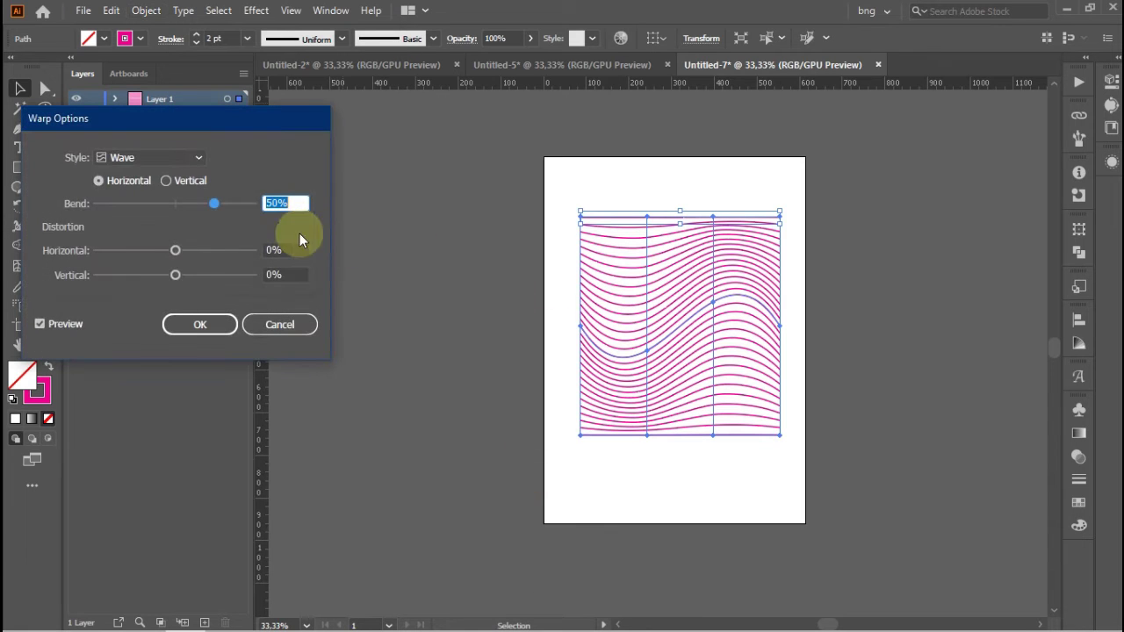
click(194, 160)
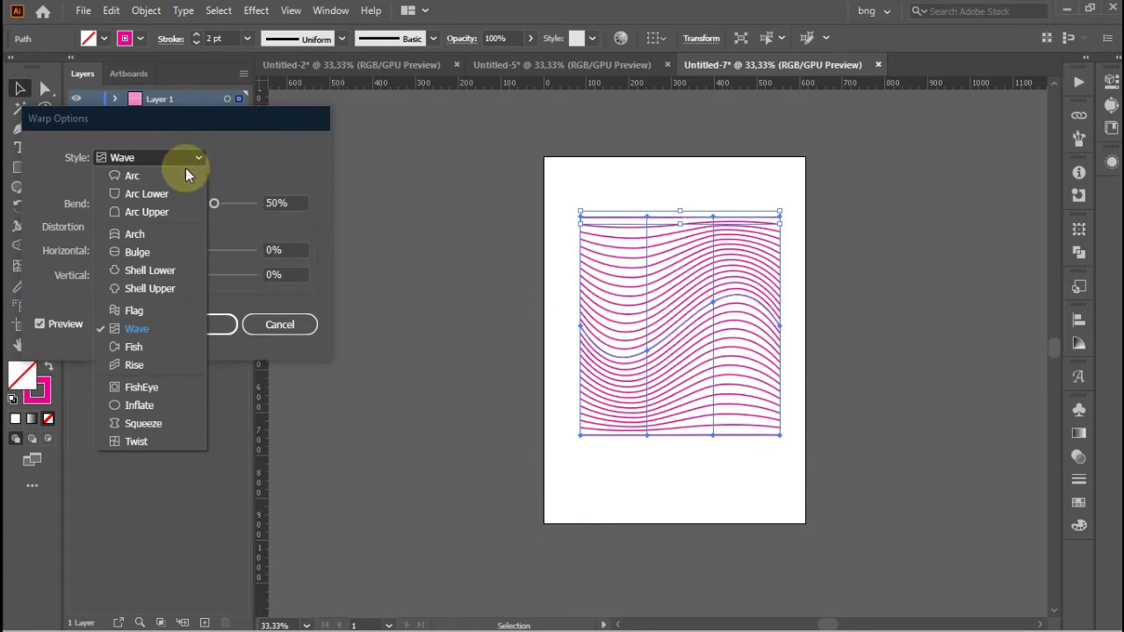
click(116, 327)
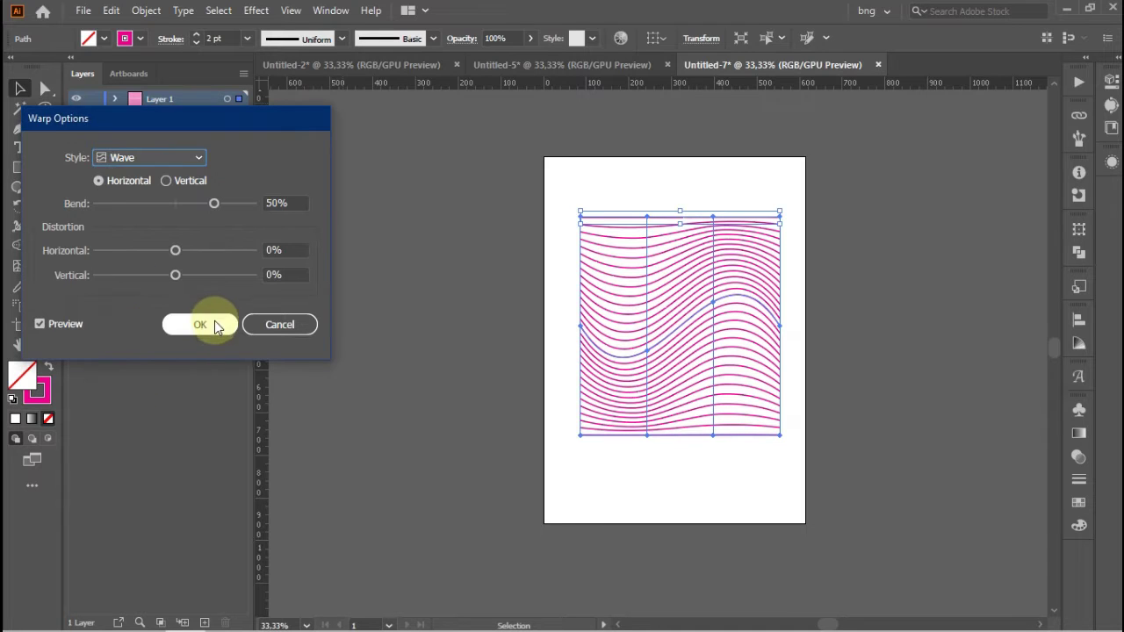
click(216, 324)
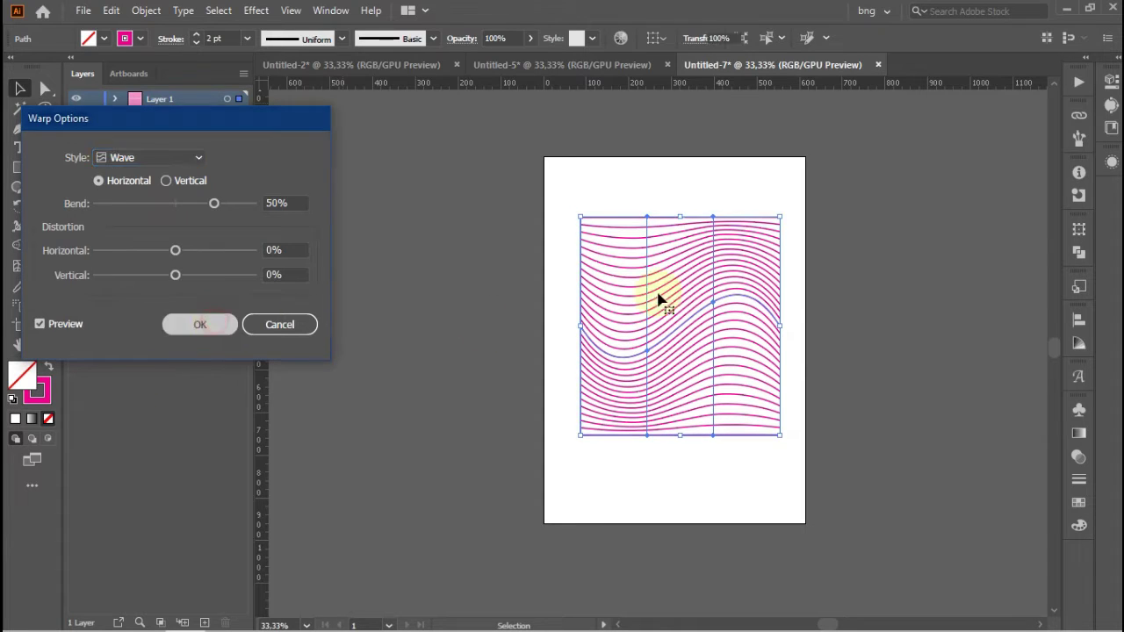
click(790, 292)
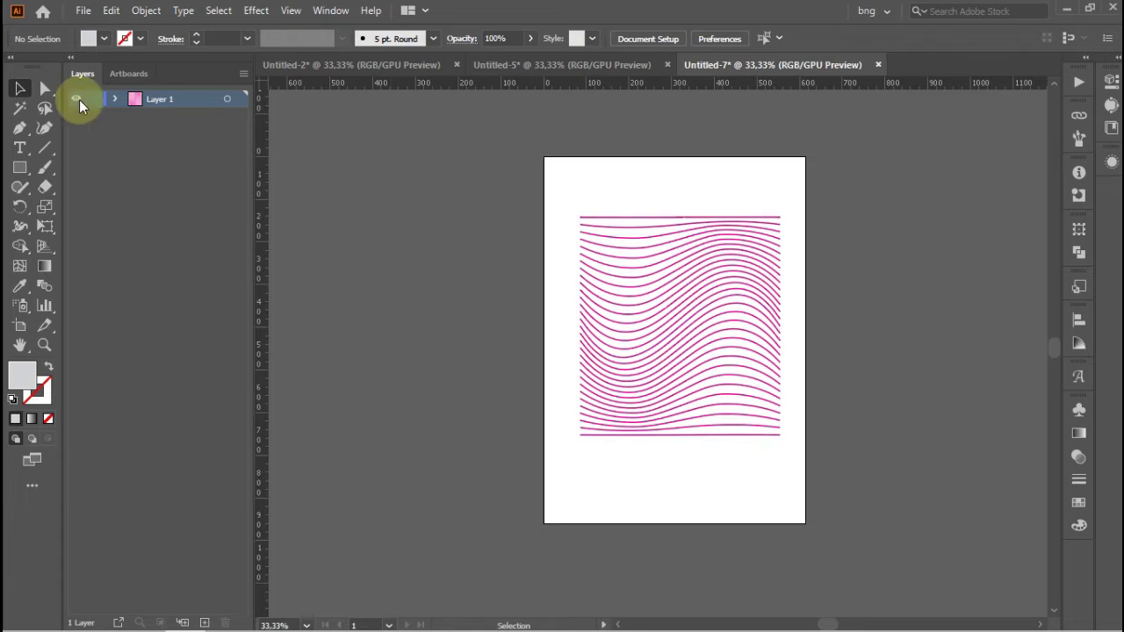
- Add a new layer above Layer 1, and lock and hide the envelope object inside Layer 1
click(117, 104)
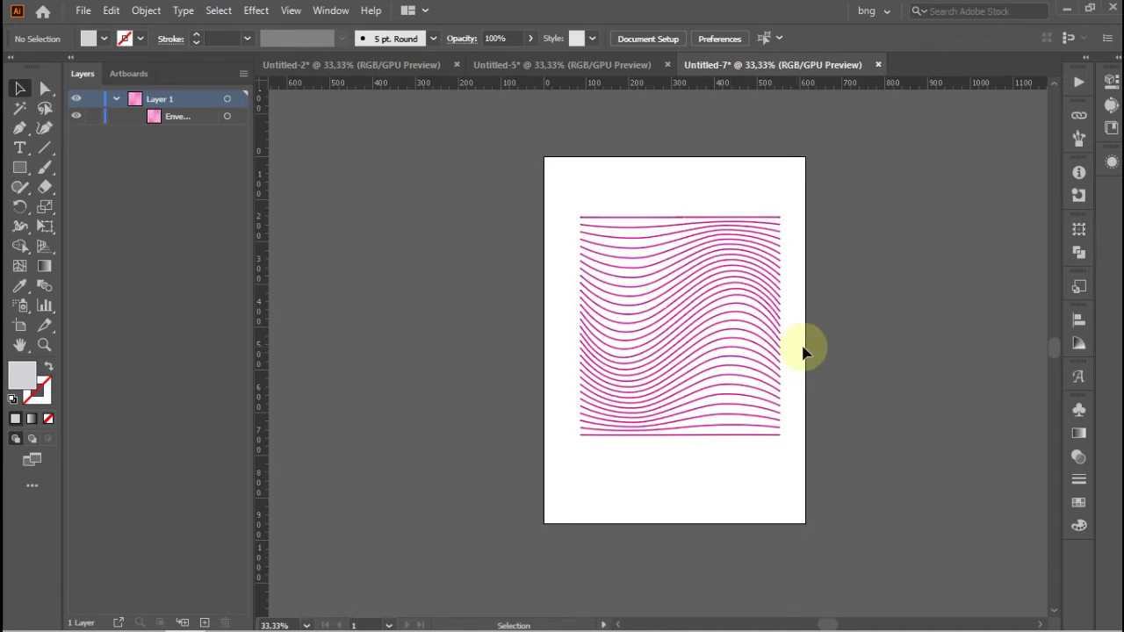
scroll(803, 351, up, 2)
scroll(764, 342, down, 1)
scroll(725, 333, down, 1)
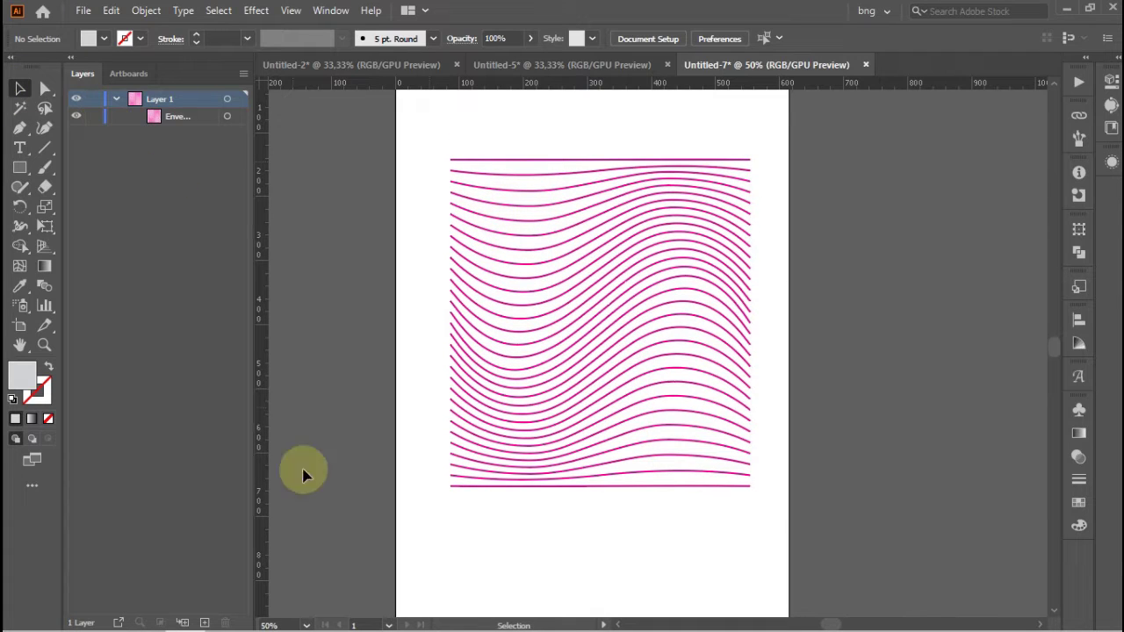
click(205, 623)
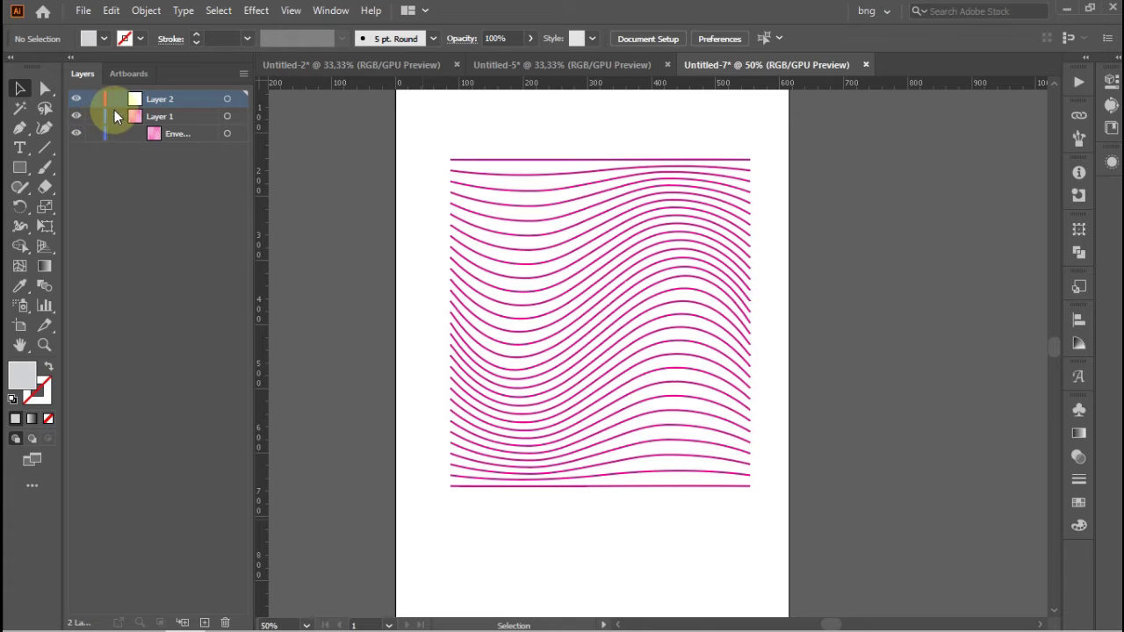
click(92, 134)
click(77, 133)
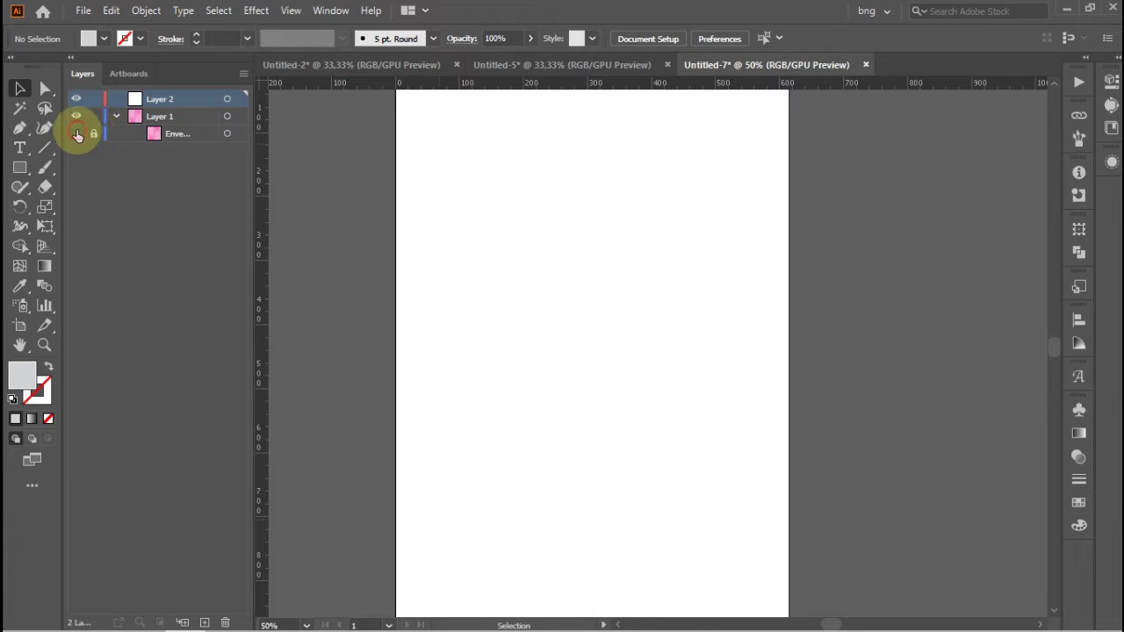
- Add a line of text reading "poseidon" at 60 pt in the upper part of the artboard
scroll(530, 262, up, 1)
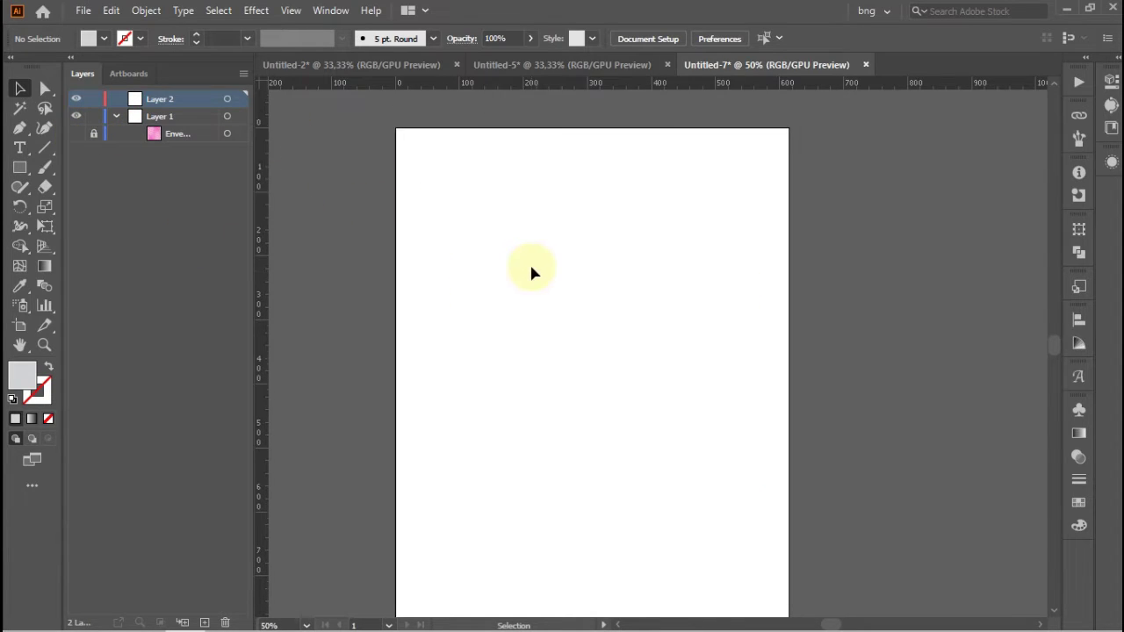
click(20, 147)
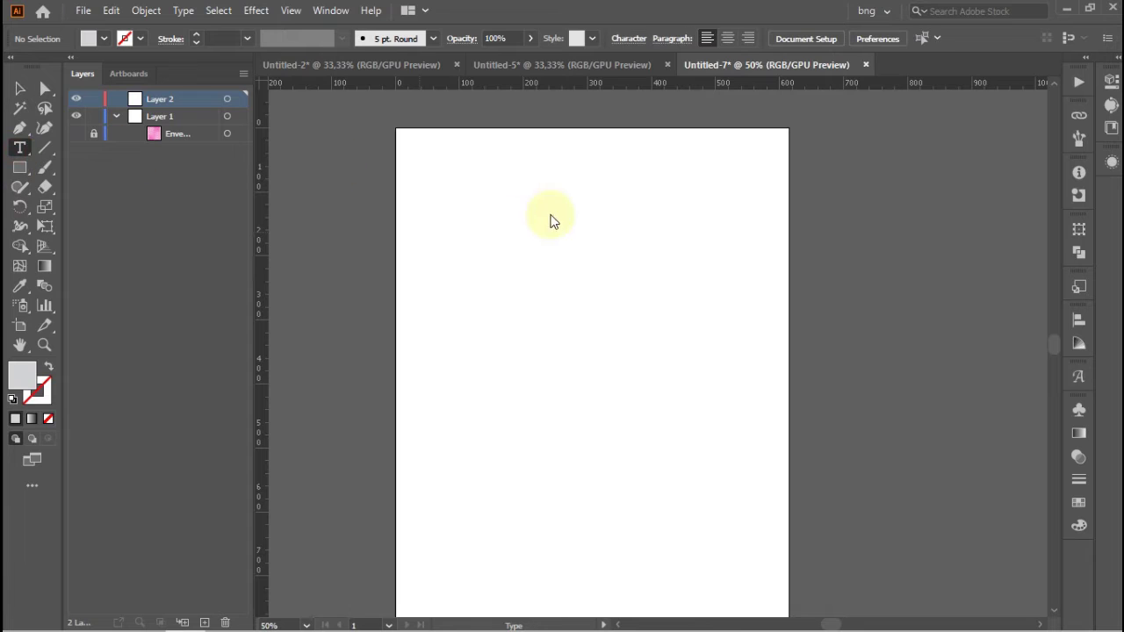
click(498, 237)
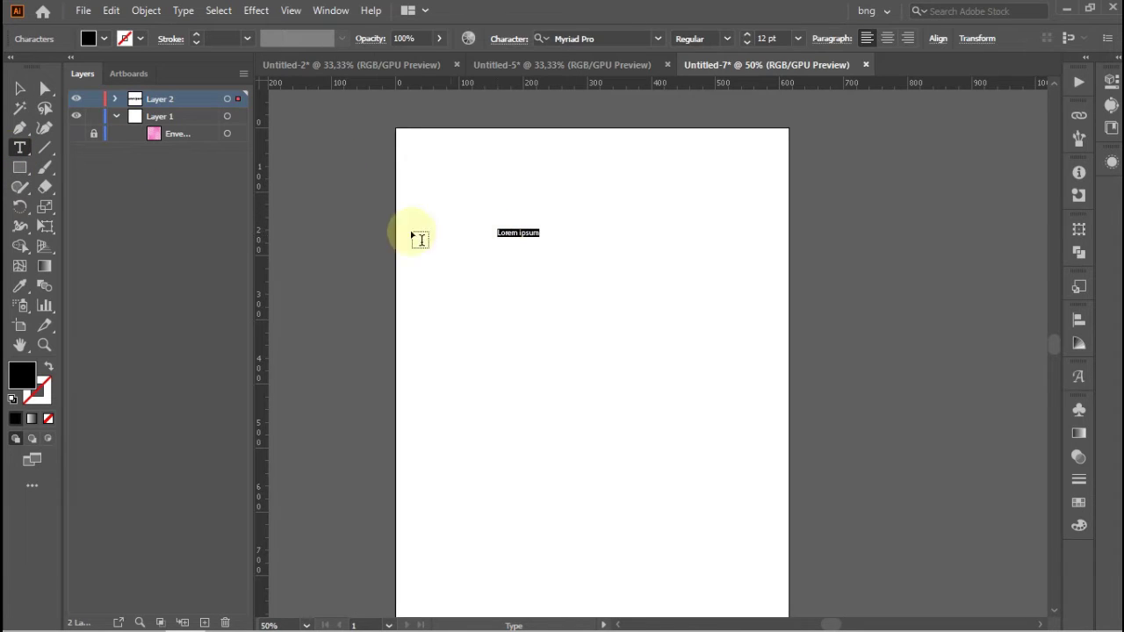
click(798, 38)
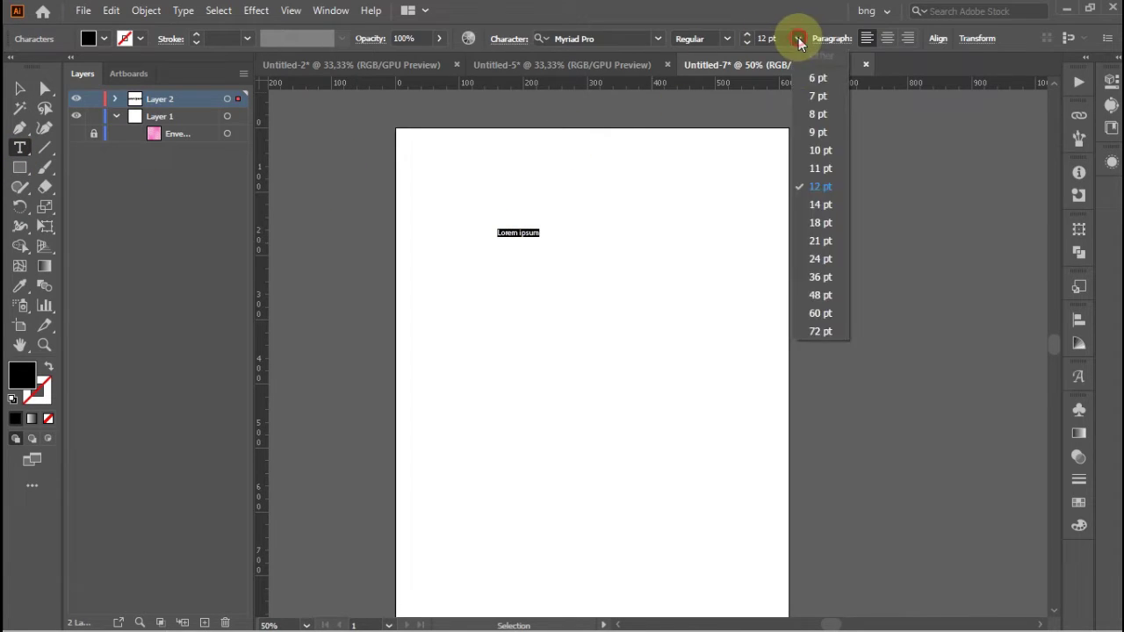
click(820, 313)
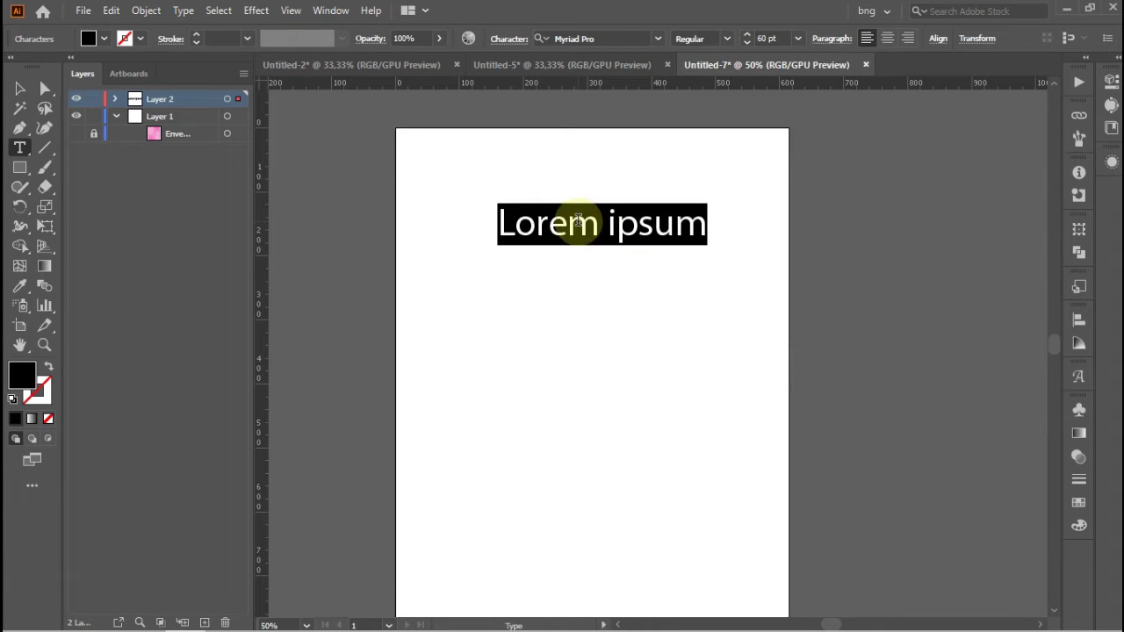
key(BackSpace)
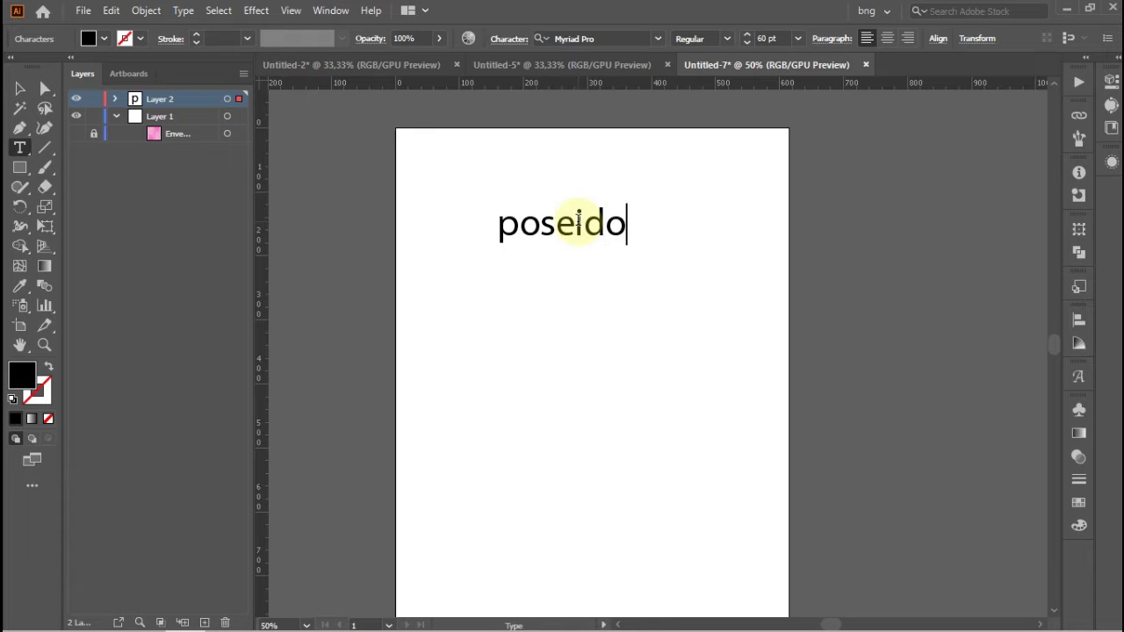
- Set the whole word in Akira Expanded Super Bold and move it toward the horizontal centre of the artboard
key(ctrl+a)
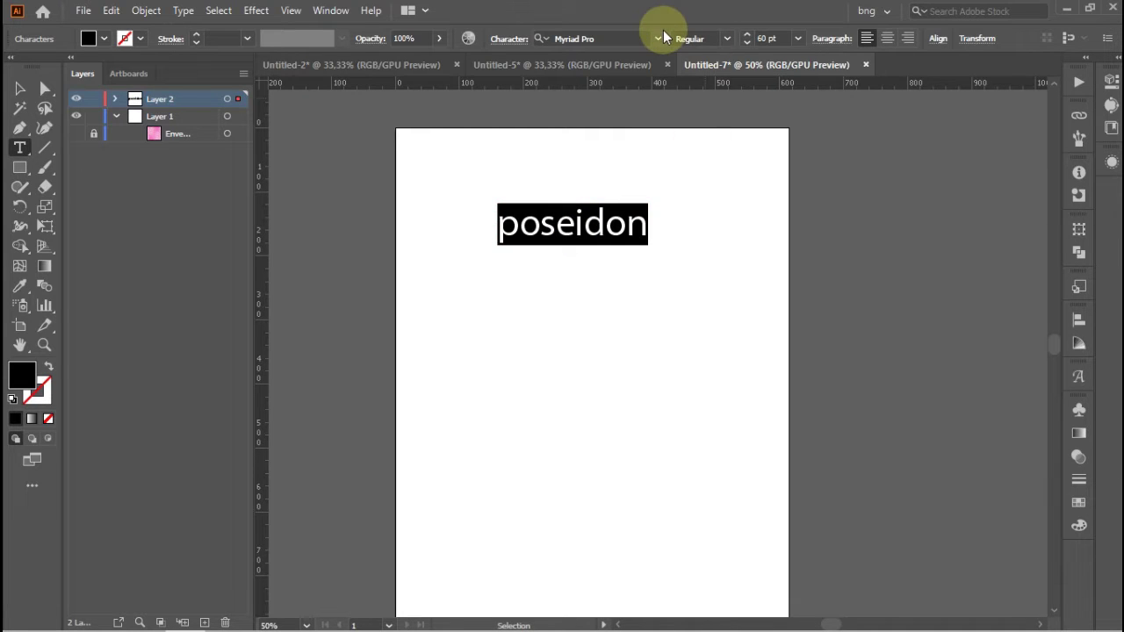
click(664, 33)
click(720, 151)
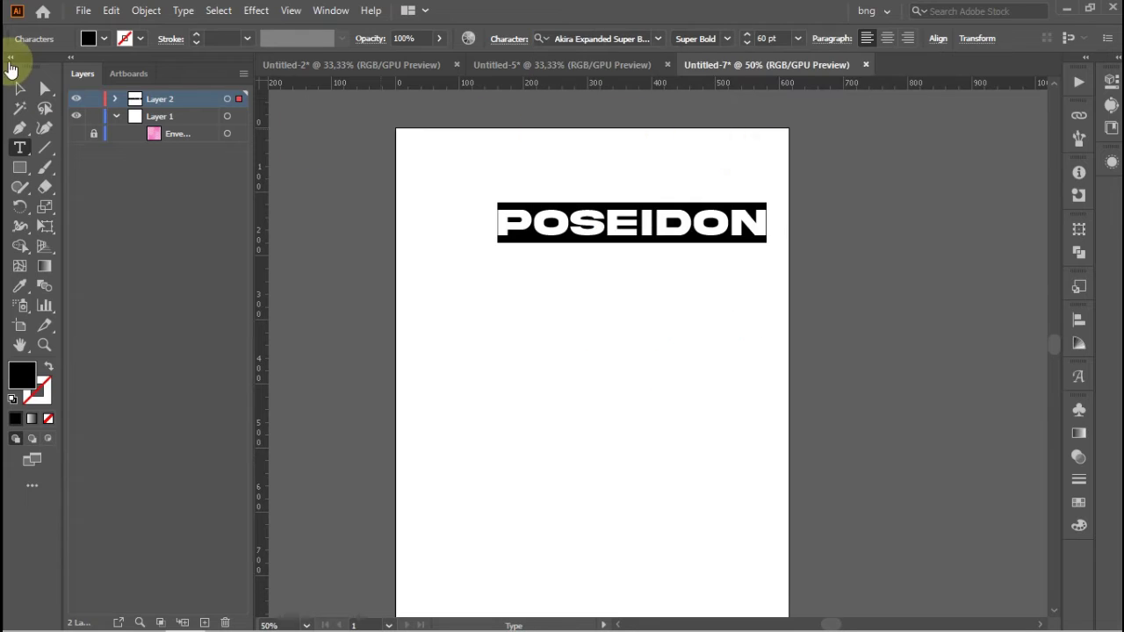
click(20, 90)
drag(663, 234, 626, 224)
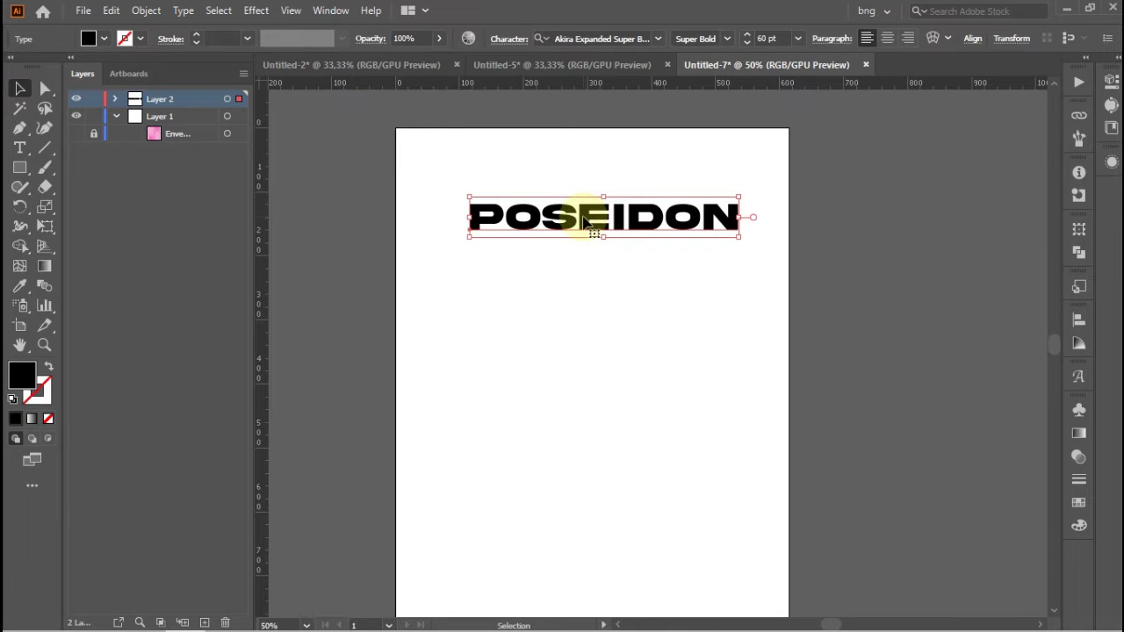
- Fill the POSEIDON text with magenta and shift it slightly left toward the centre of the artboard
click(103, 39)
click(123, 69)
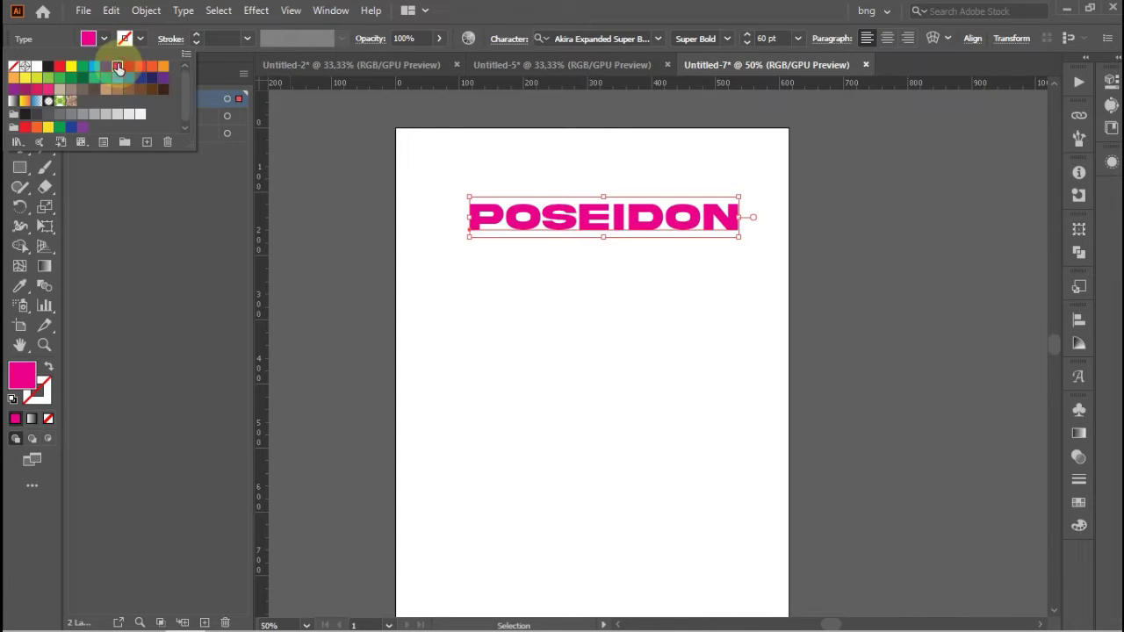
click(680, 183)
click(641, 163)
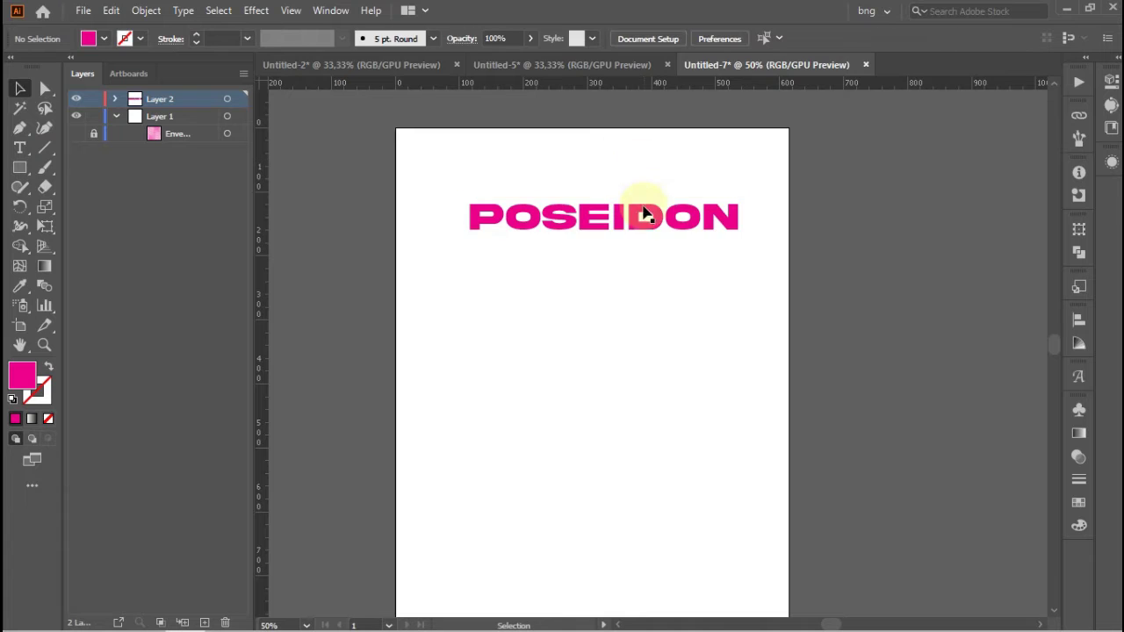
drag(642, 222, 640, 216)
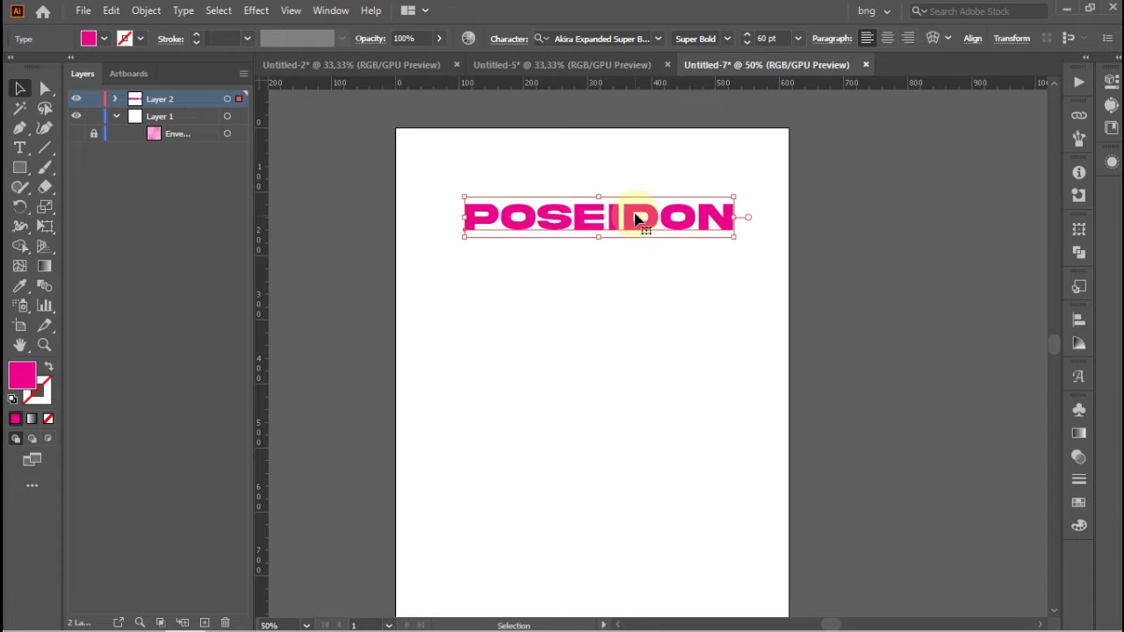
- Reduce the POSEIDON text to 48 pt and widen its letter spacing in six increments
click(798, 37)
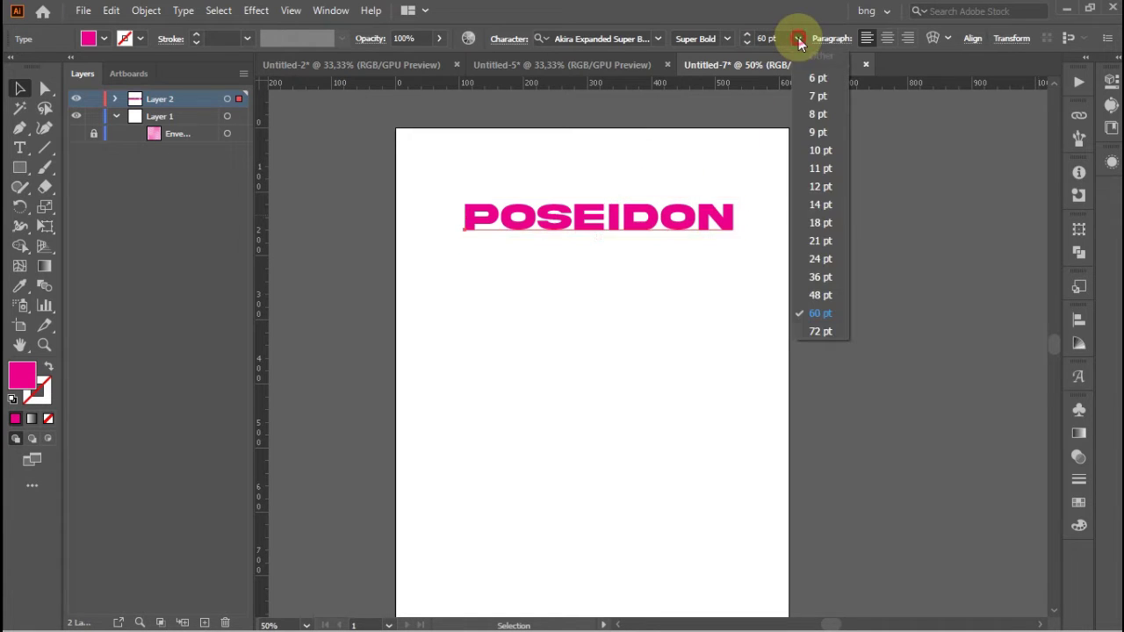
click(815, 294)
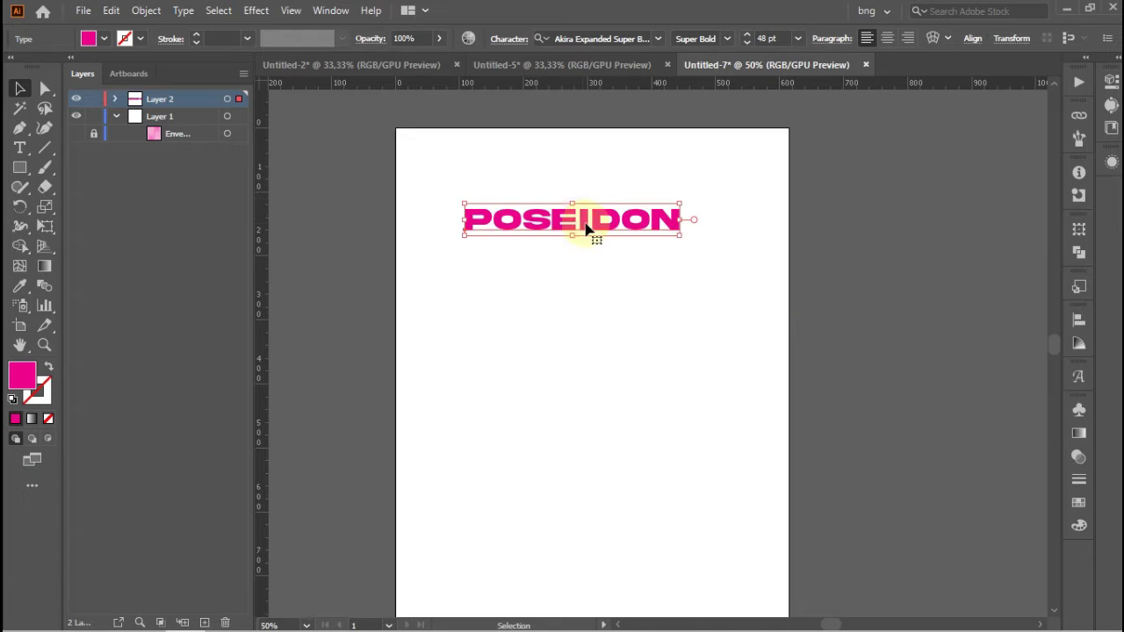
key(alt+Right)
key(alt+Right)
key(alt+Right)
key(alt+Right)
key(alt+Right)
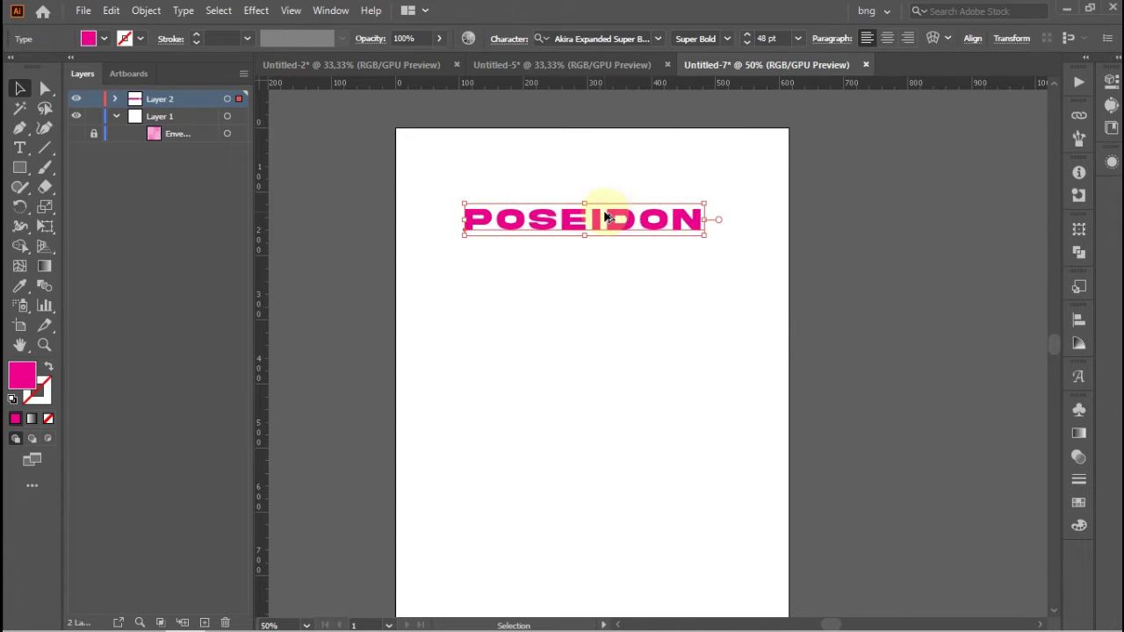
key(alt+Right)
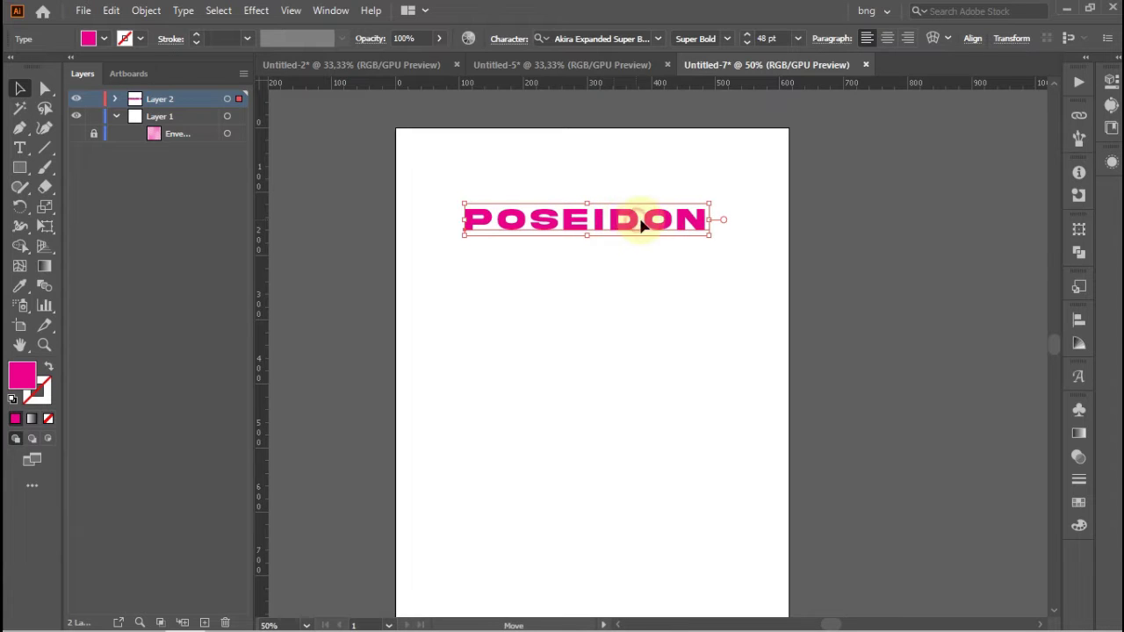
- Re-centre the spaced-out POSEIDON text horizontally on the artboard and deselect it
drag(640, 221, 653, 230)
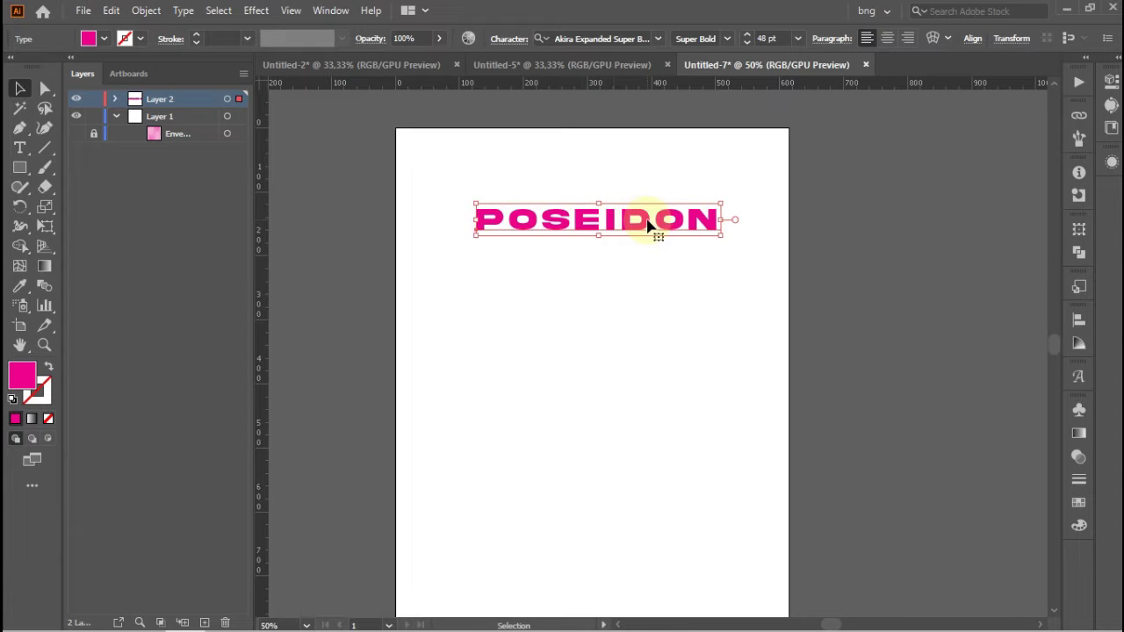
click(658, 166)
scroll(547, 163, down, 2)
scroll(566, 185, up, 1)
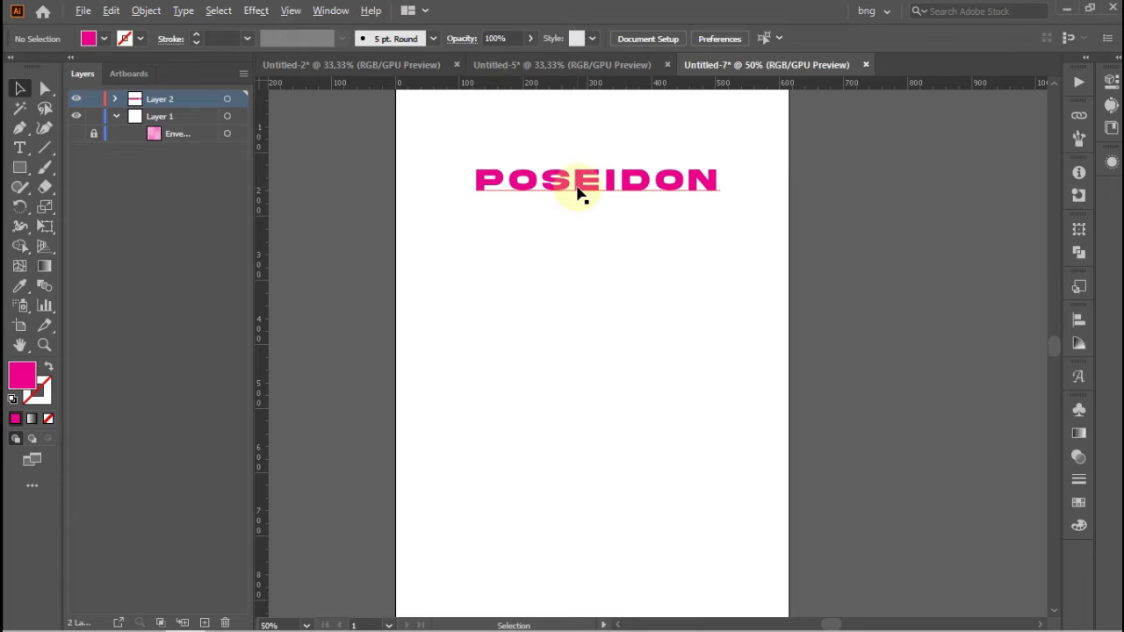
- Copy the POSEIDON text in place and delete the lower of the two copies in Layer 2
drag(578, 192, 578, 192)
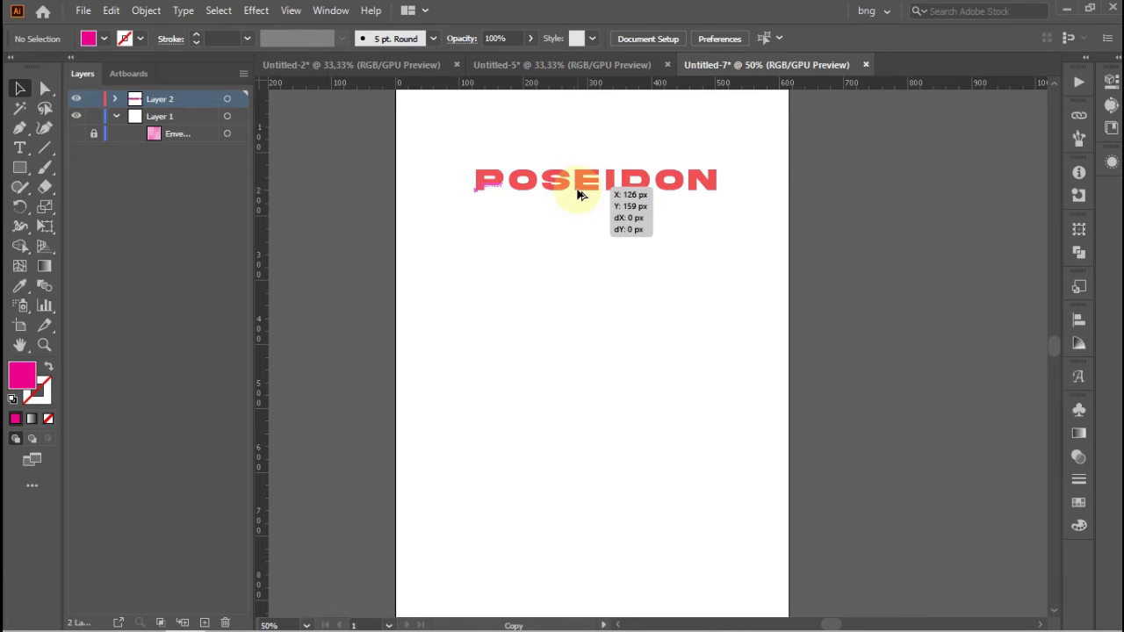
drag(578, 192, 578, 194)
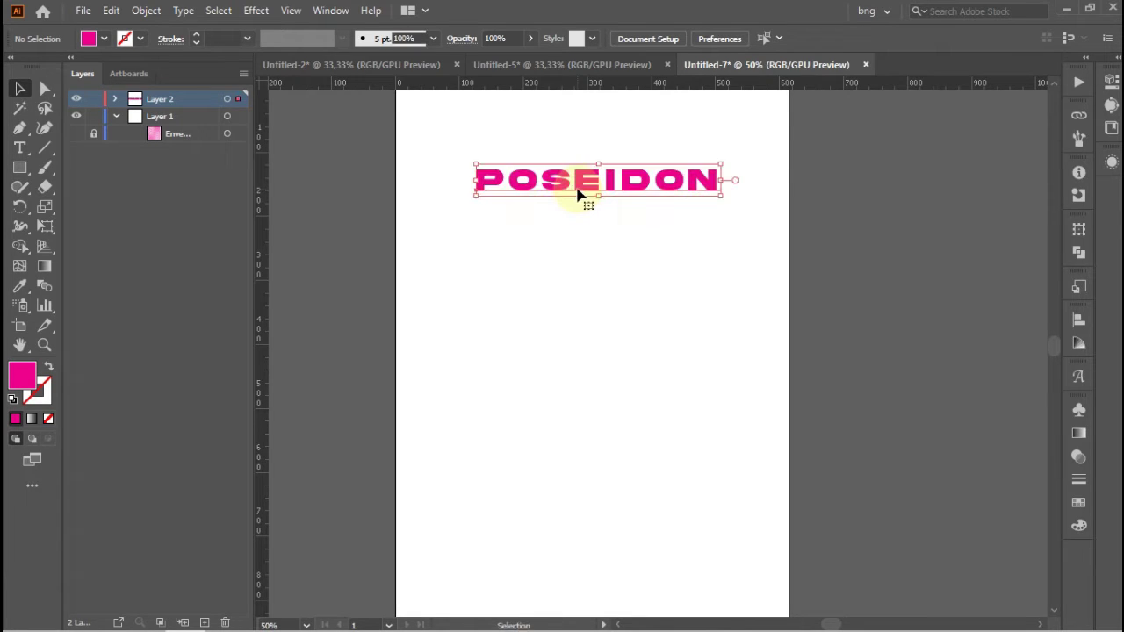
click(115, 99)
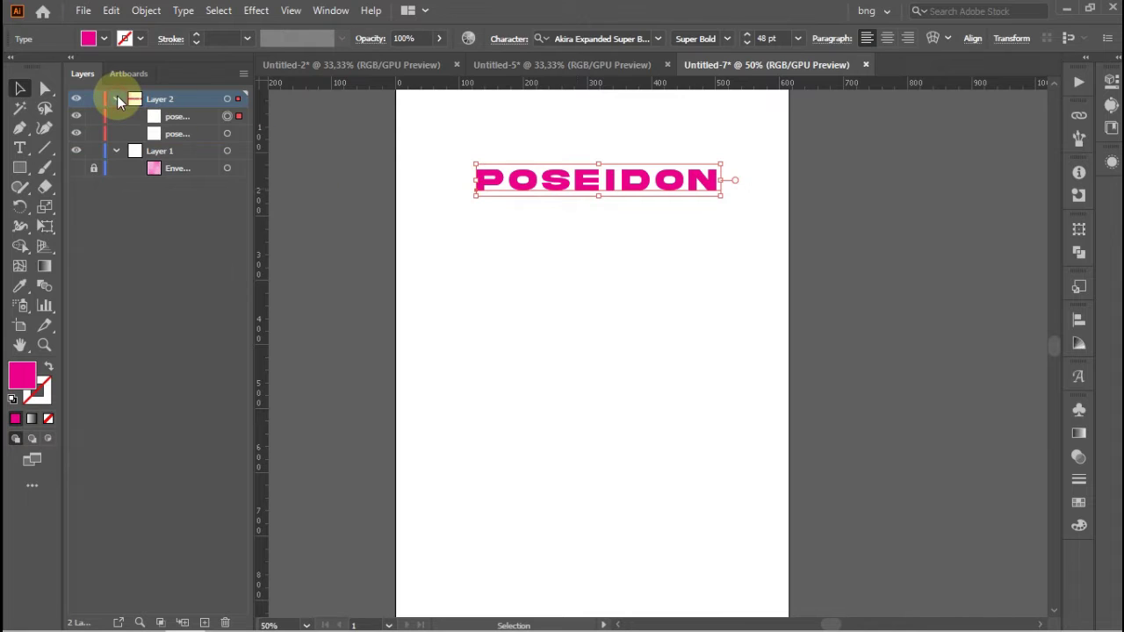
click(228, 134)
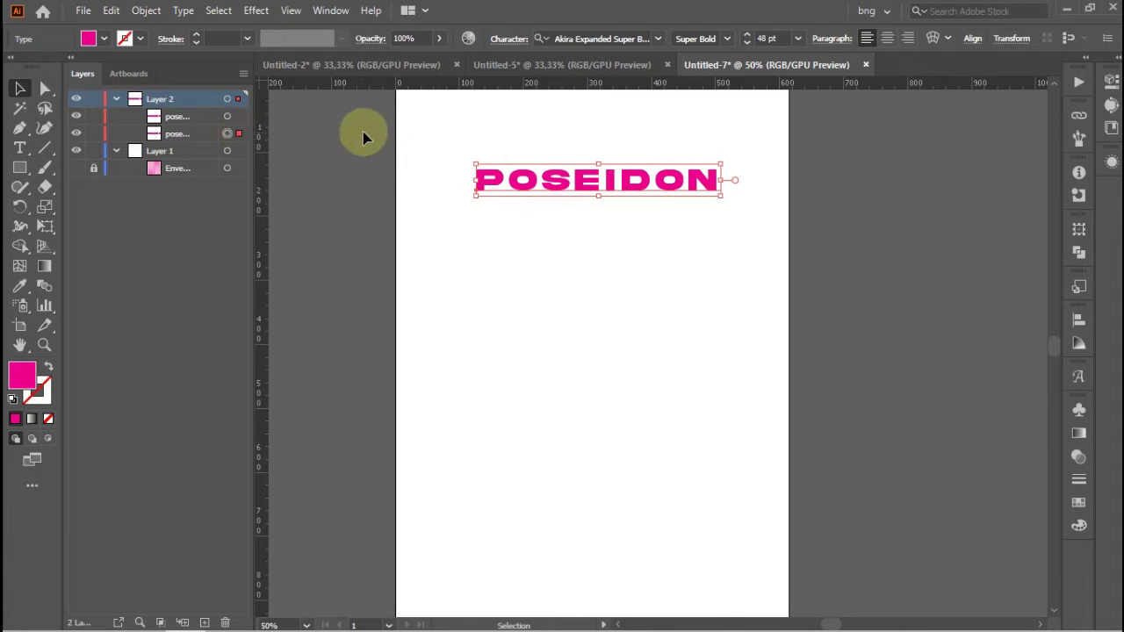
key(Delete)
- Start a Transform effect on the POSEIDON text with 30 copies and a vertical move of 18 px
click(520, 180)
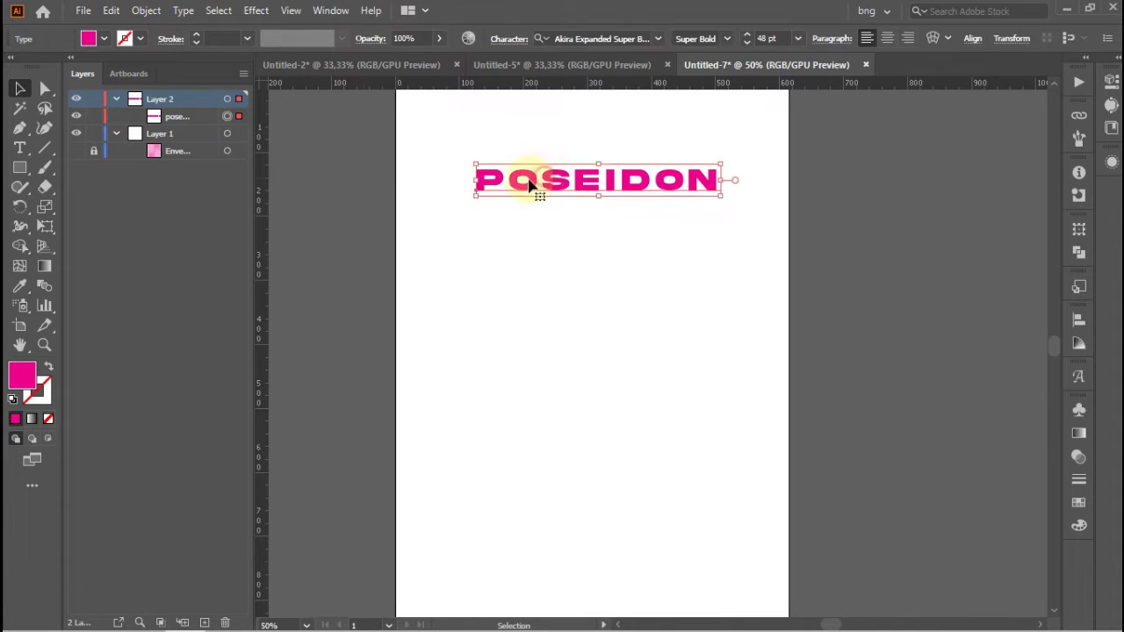
click(255, 11)
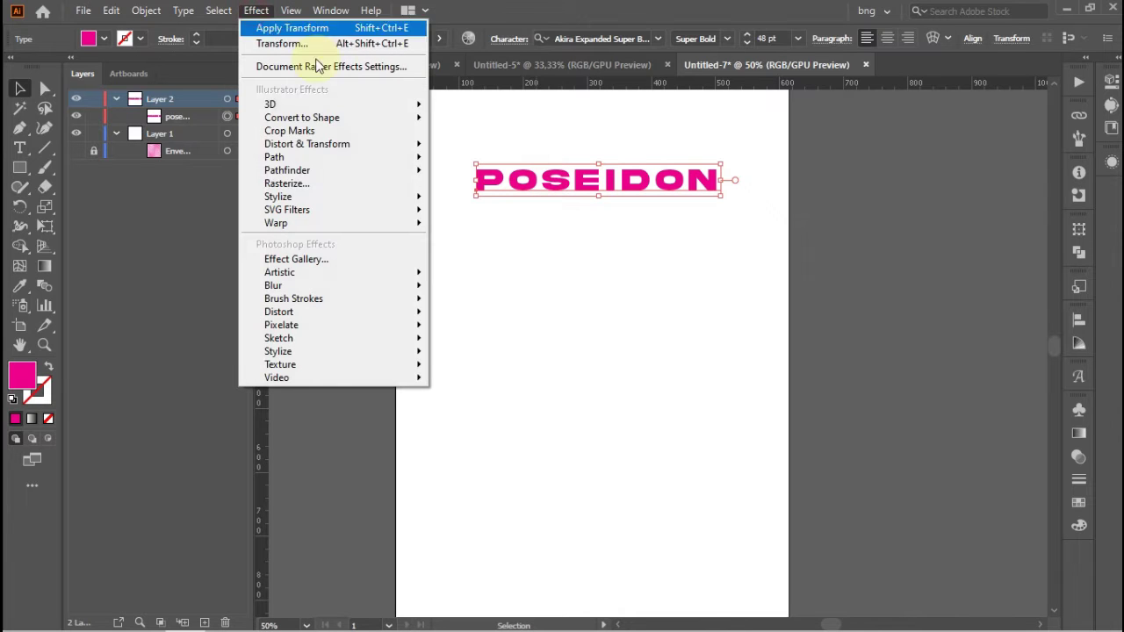
mouse_move(383, 146)
click(515, 198)
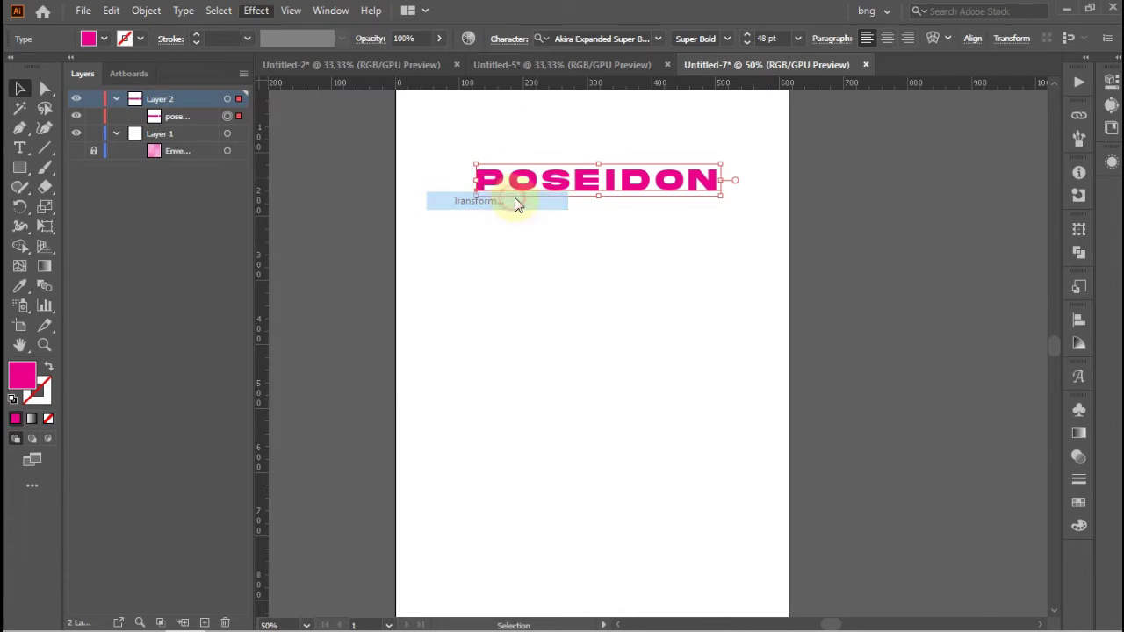
click(342, 453)
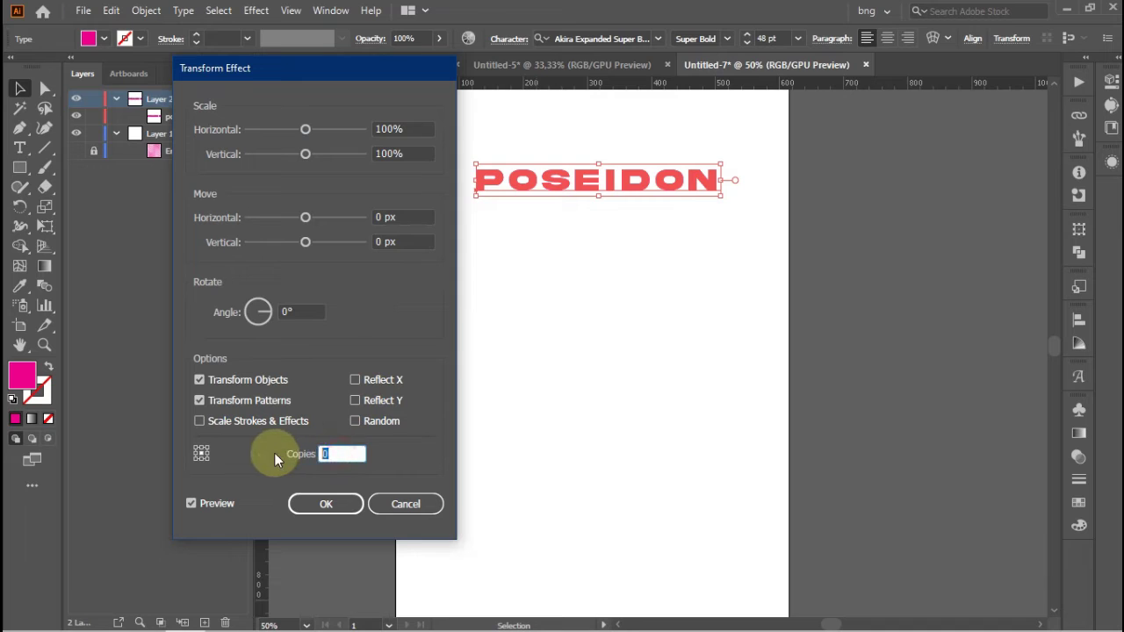
text(30)
click(379, 242)
key(Up)
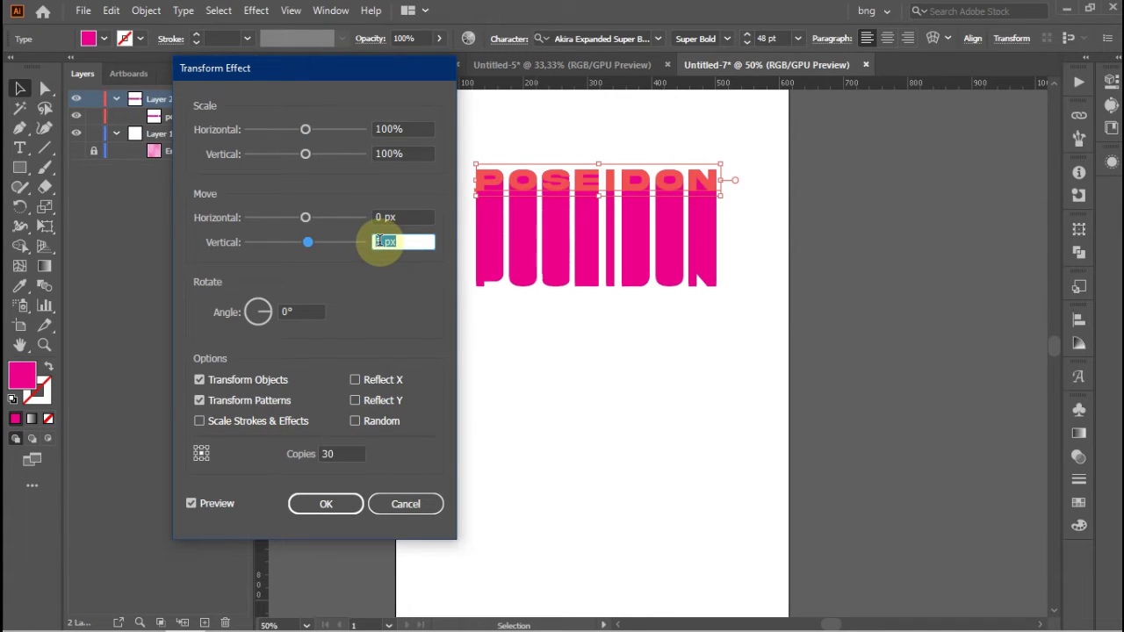
key(Up)
key(Up)
key(Up)
key(Up)
key(Up)
key(Up)
key(Up)
key(Up)
key(Up)
key(Up)
key(Up)
key(Up)
key(Up)
key(Up)
key(Up)
key(Up)
key(Up)
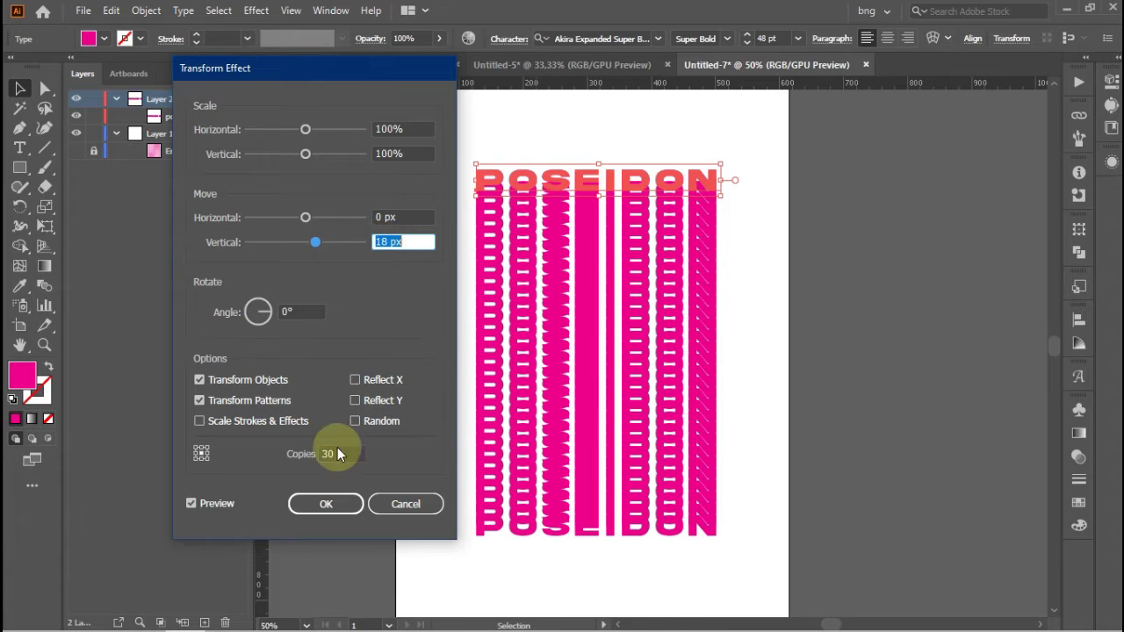
- Lower the number of copies in the Transform effect to 23
click(334, 455)
key(Down)
key(Down)
key(Down)
key(Down)
key(Down)
key(Down)
key(Down)
key(Down)
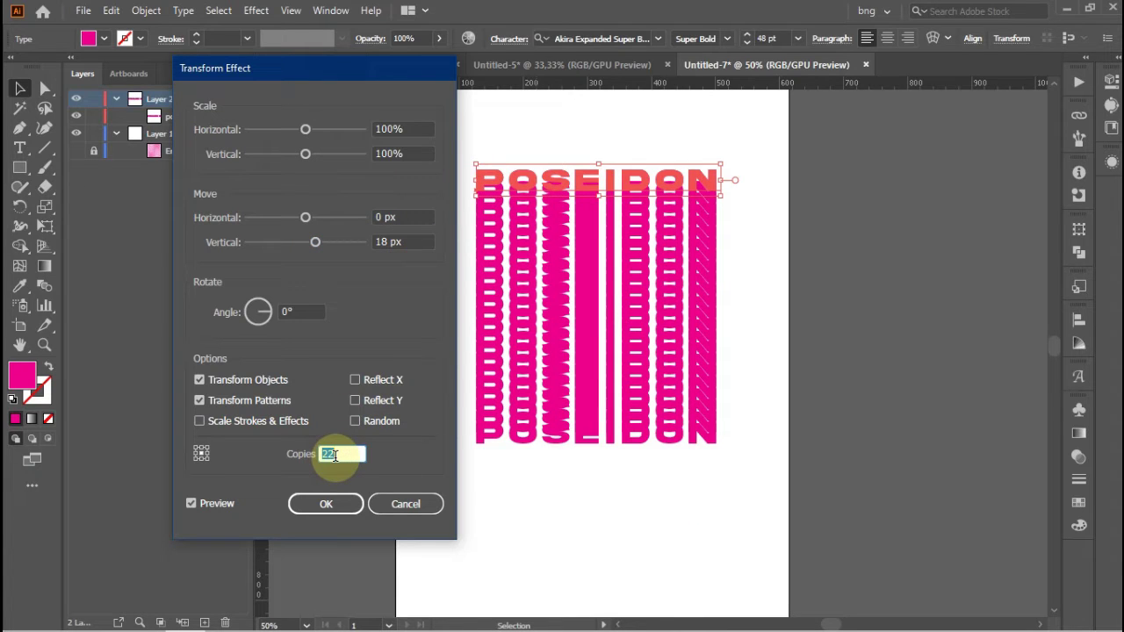
key(Up)
- Increase the vertical move to 35 px so the repeated POSEIDON rows no longer overlap
click(388, 242)
key(Up)
key(Up)
key(Up)
key(Up)
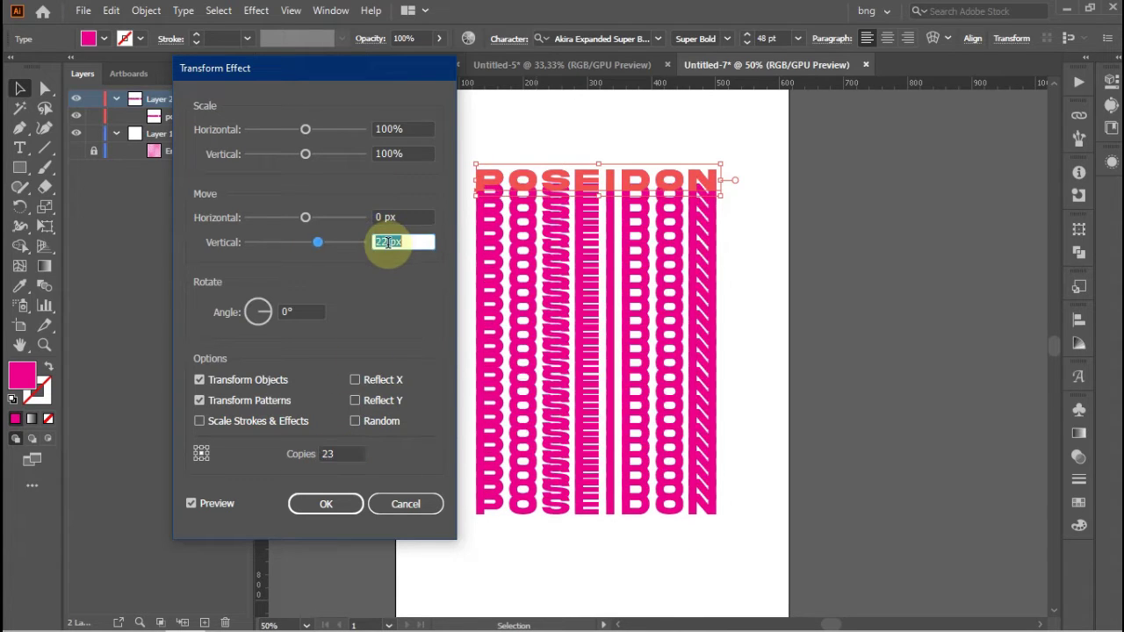
key(Up)
key(Up)
key(Up)
key(Up)
key(Up)
key(Up)
key(Up)
key(Up)
key(Up)
key(Up)
key(Up)
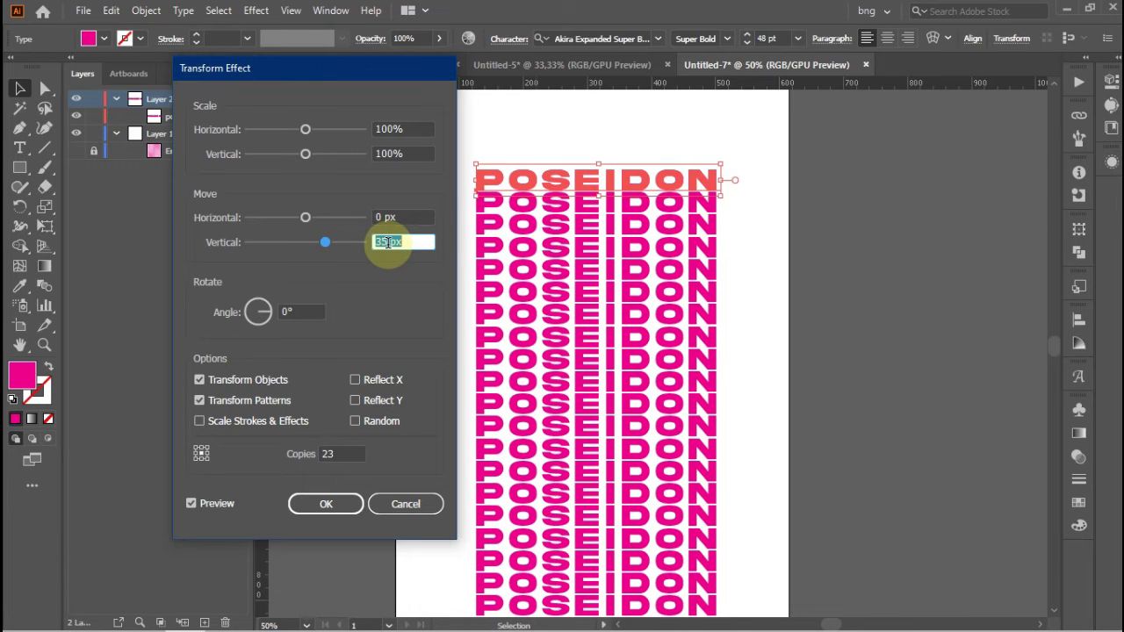
key(Up)
key(Down)
- Reduce the Transform effect to 14 copies and apply it to the POSEIDON text
click(331, 453)
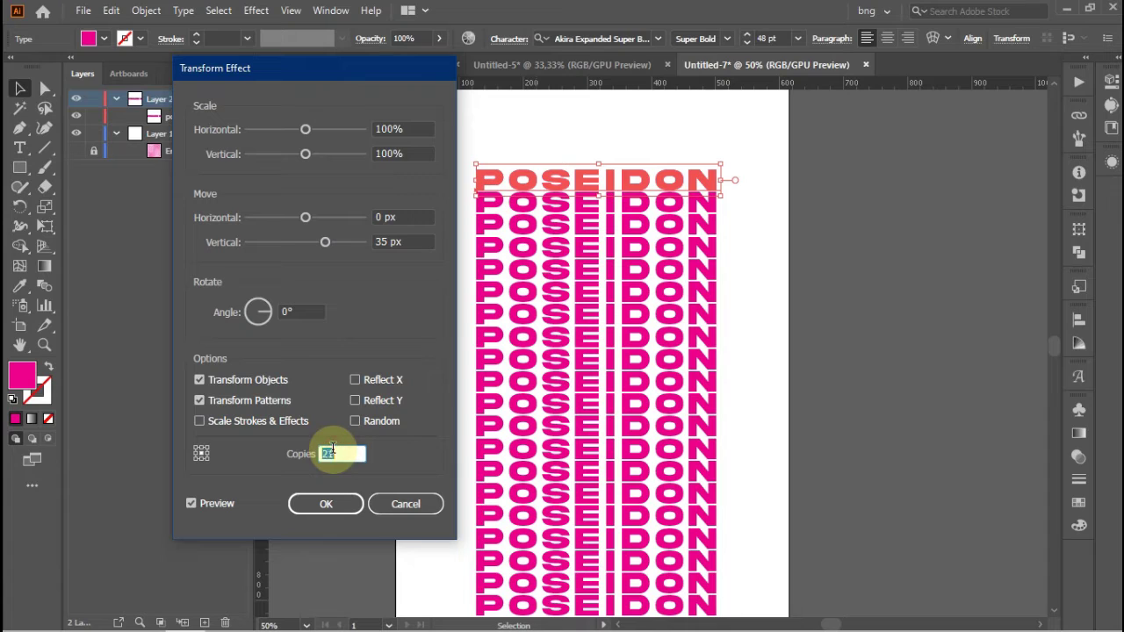
key(Down)
key(Down)
key(Down)
key(Down)
key(Down)
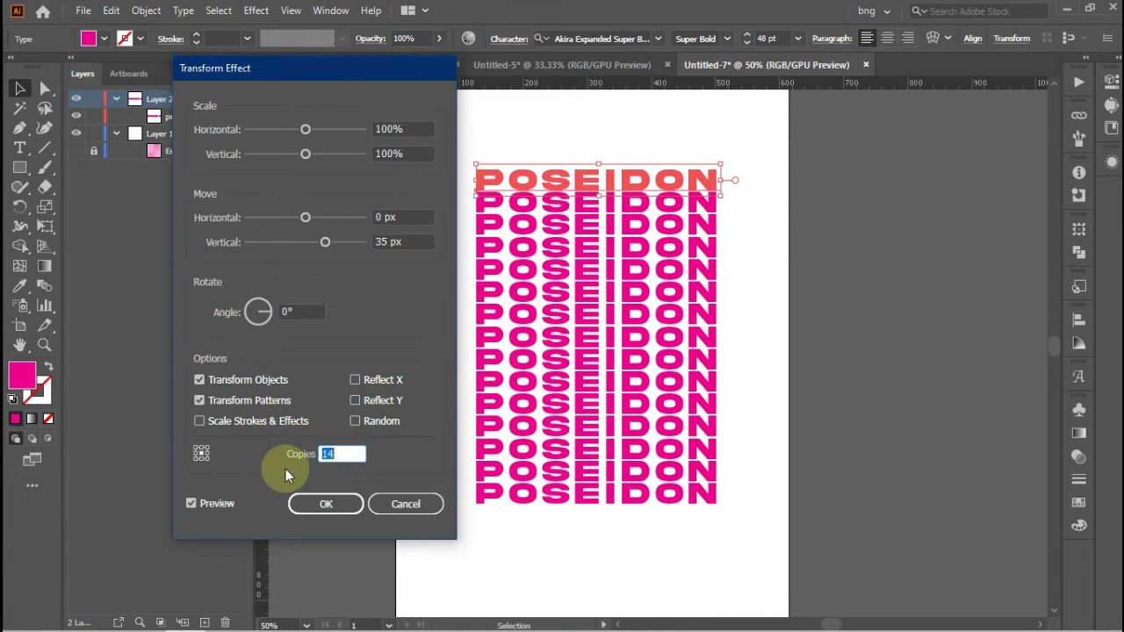
click(334, 504)
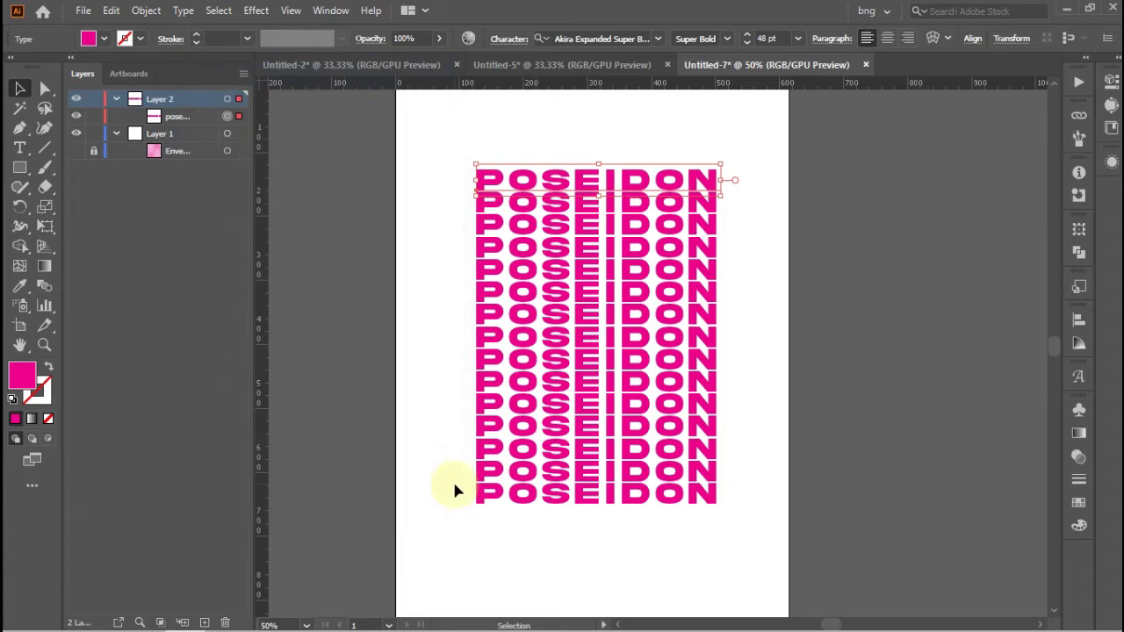
- Expand the appearance of the repeated POSEIDON text and ungroup it into separate rows
right_click(581, 183)
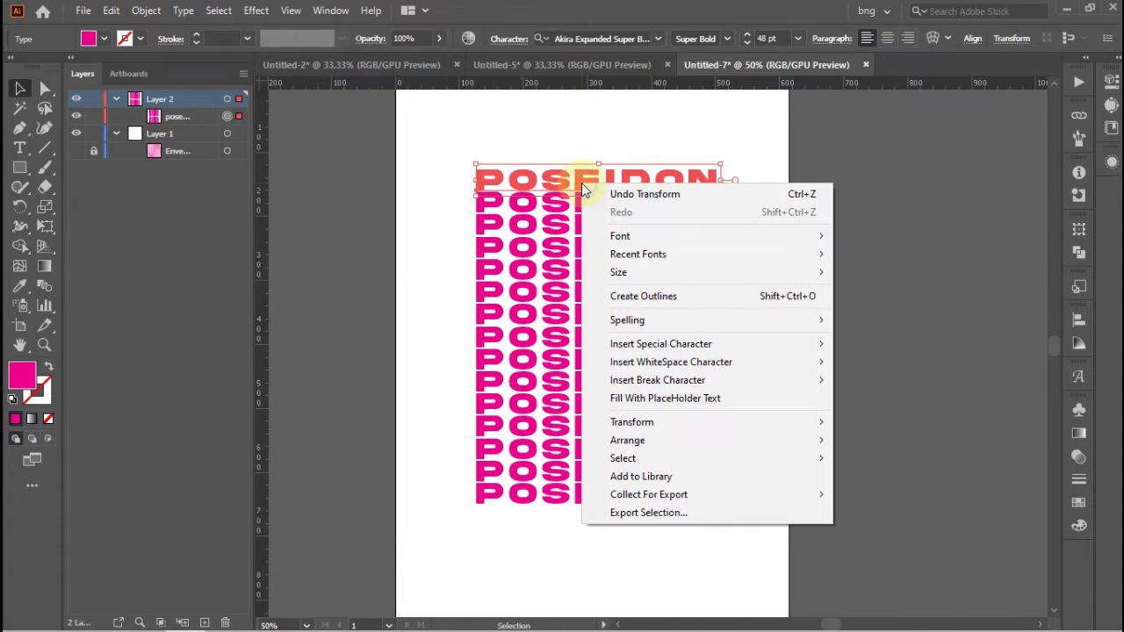
click(145, 10)
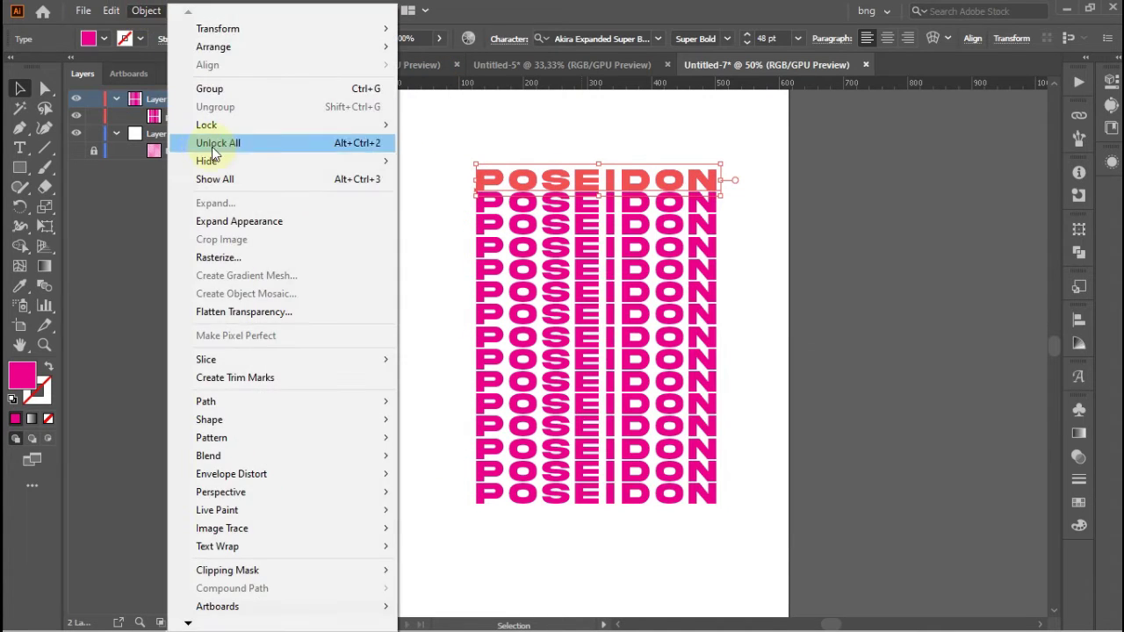
click(226, 222)
right_click(512, 183)
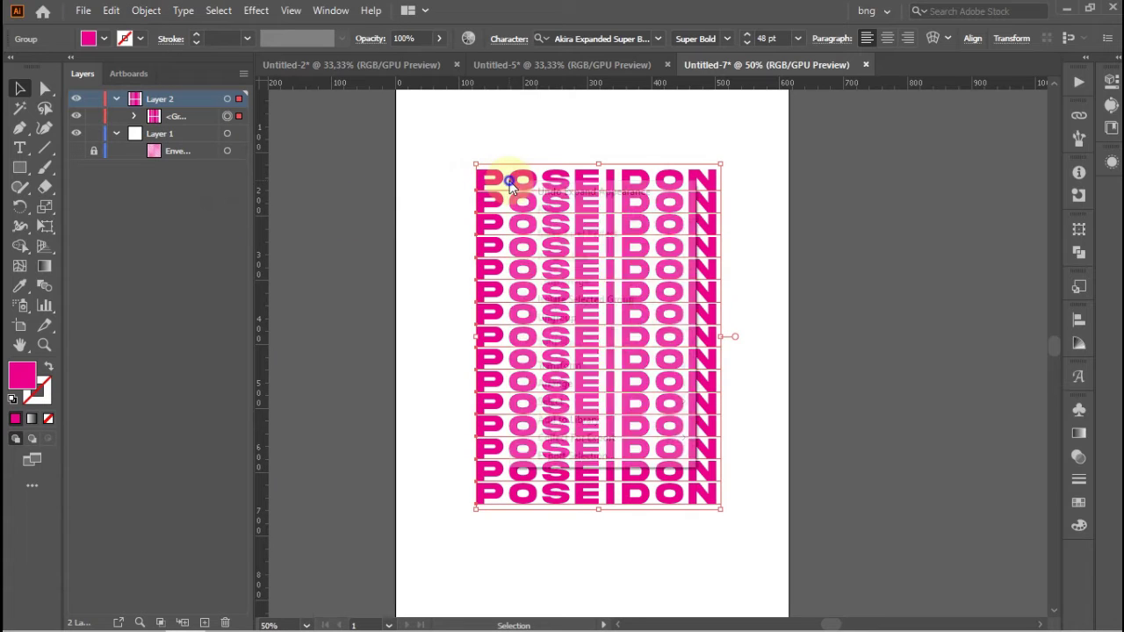
click(562, 318)
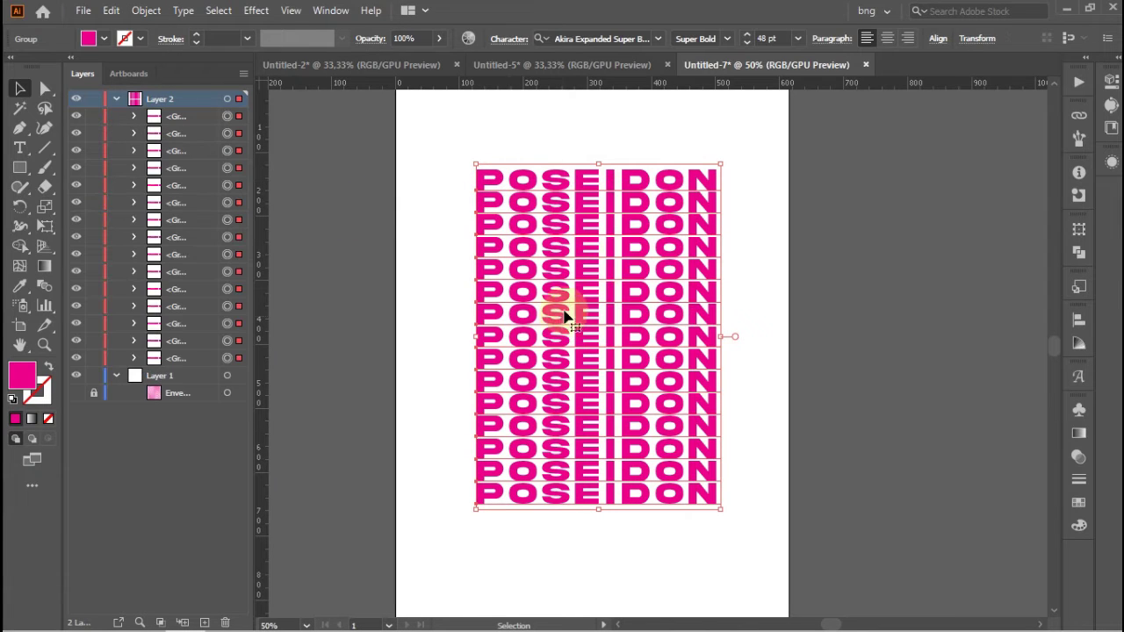
click(729, 204)
- Turn every POSEIDON row below the top one into unfilled magenta outlines with a 1 pt stroke
mouse_move(457, 202)
mouse_down()
mouse_move(690, 322)
mouse_move(737, 498)
mouse_up()
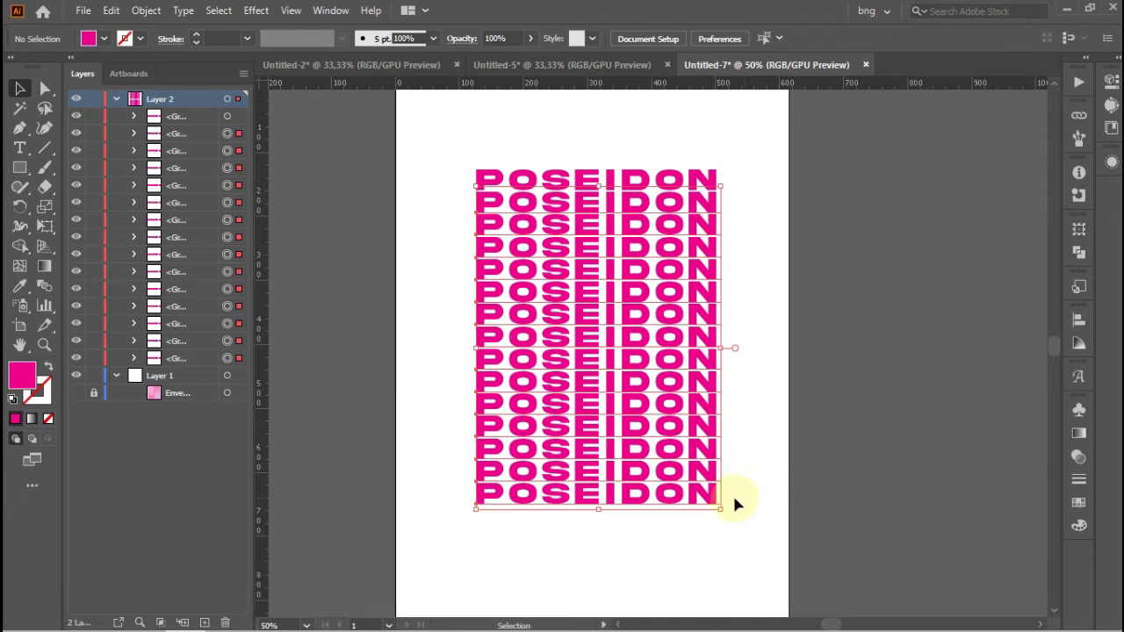
click(48, 367)
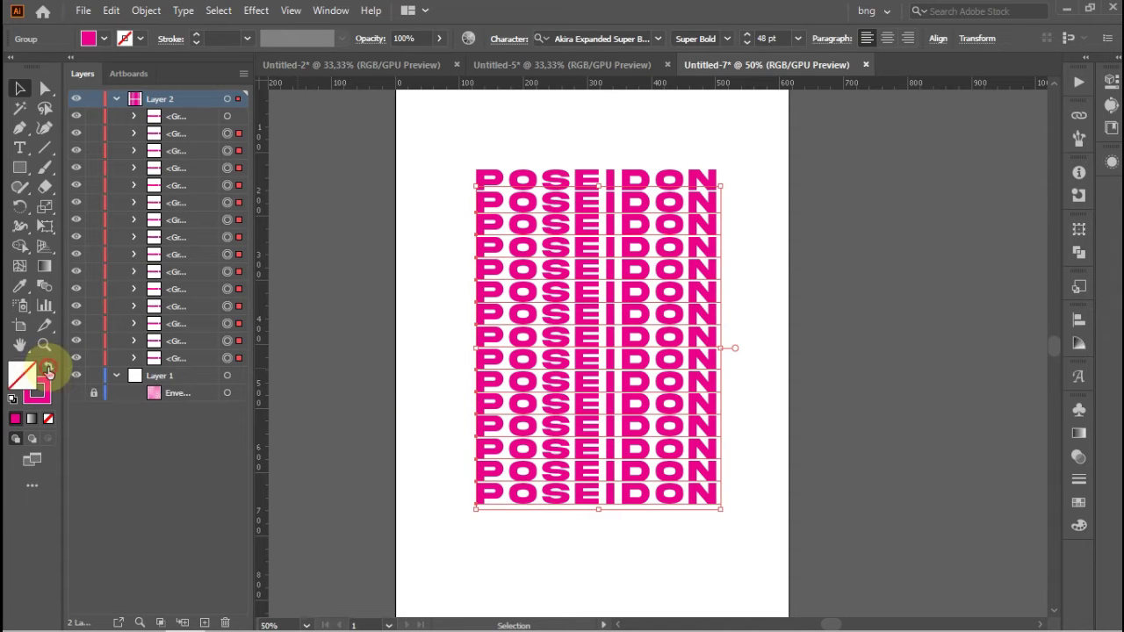
click(198, 36)
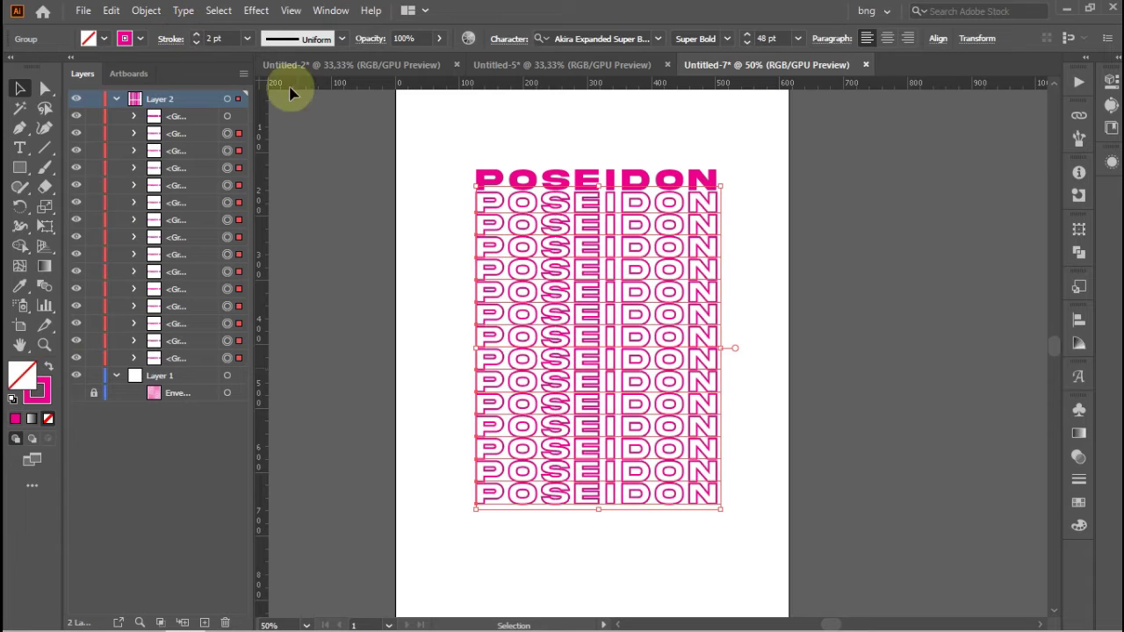
click(195, 42)
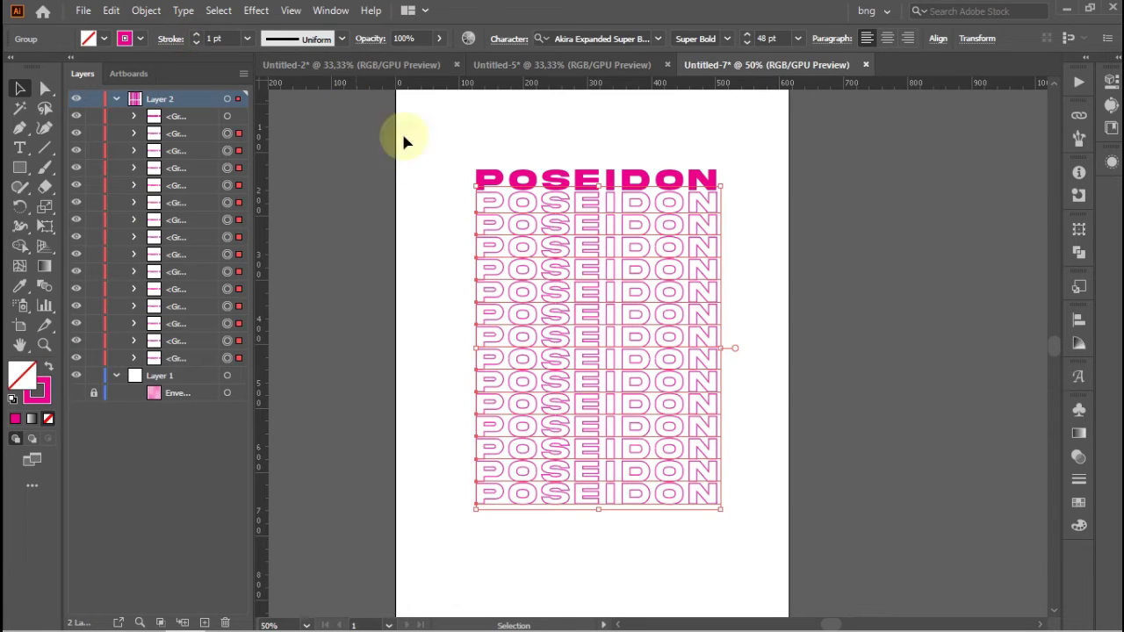
click(725, 225)
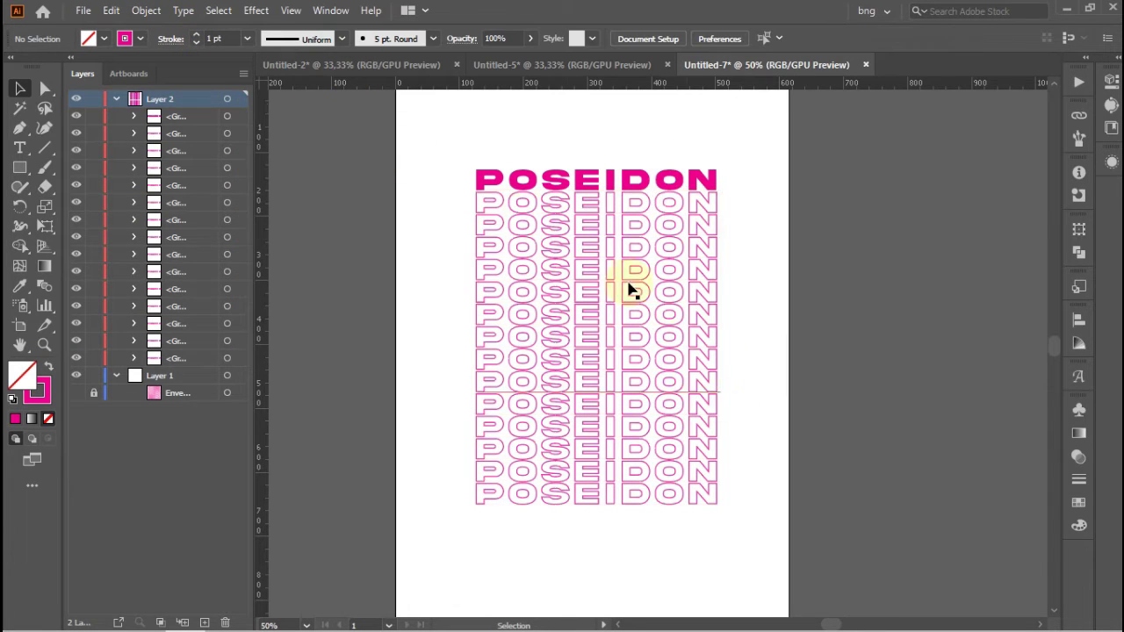
- Apply a Wave envelope warp to the outlined POSEIDON rows, horizontal with a 50% bend and no distortion
drag(746, 455, 746, 466)
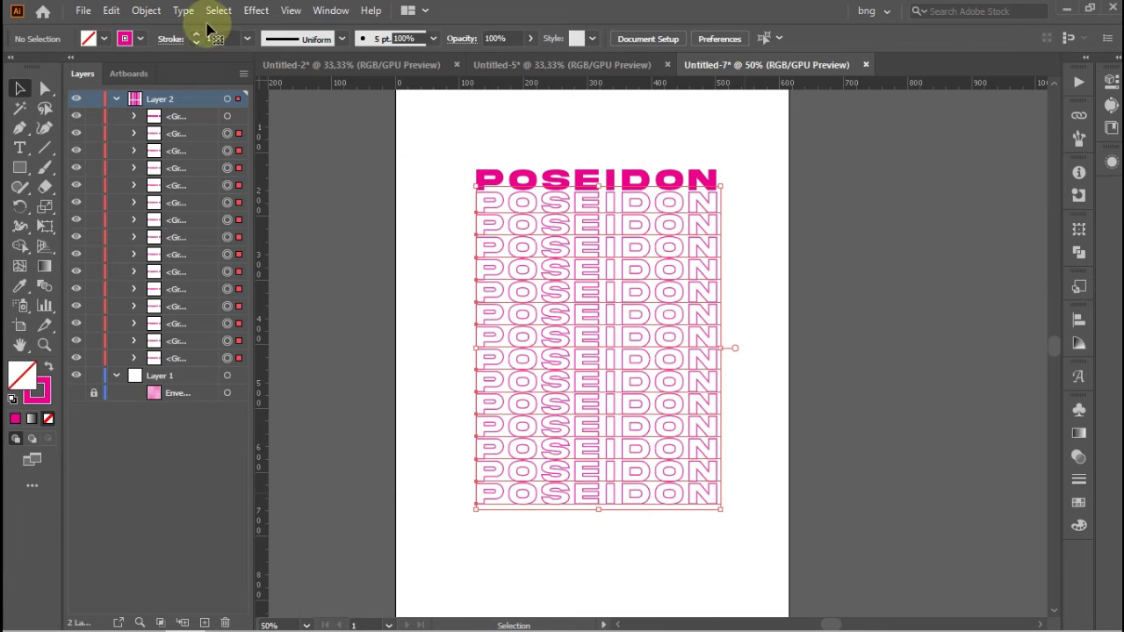
click(147, 11)
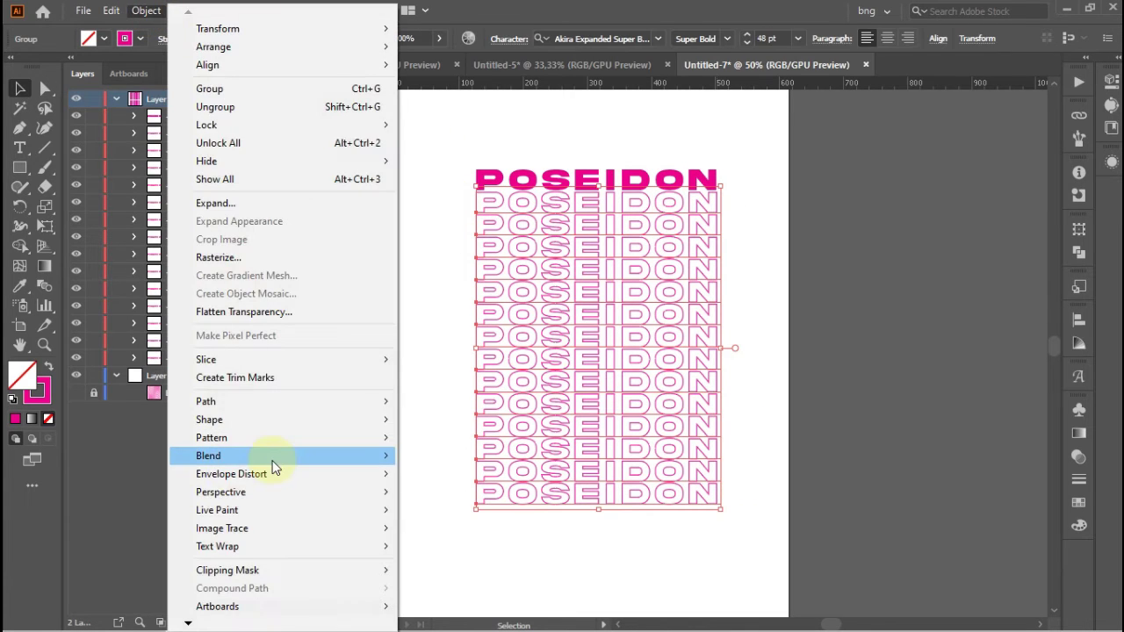
mouse_move(254, 474)
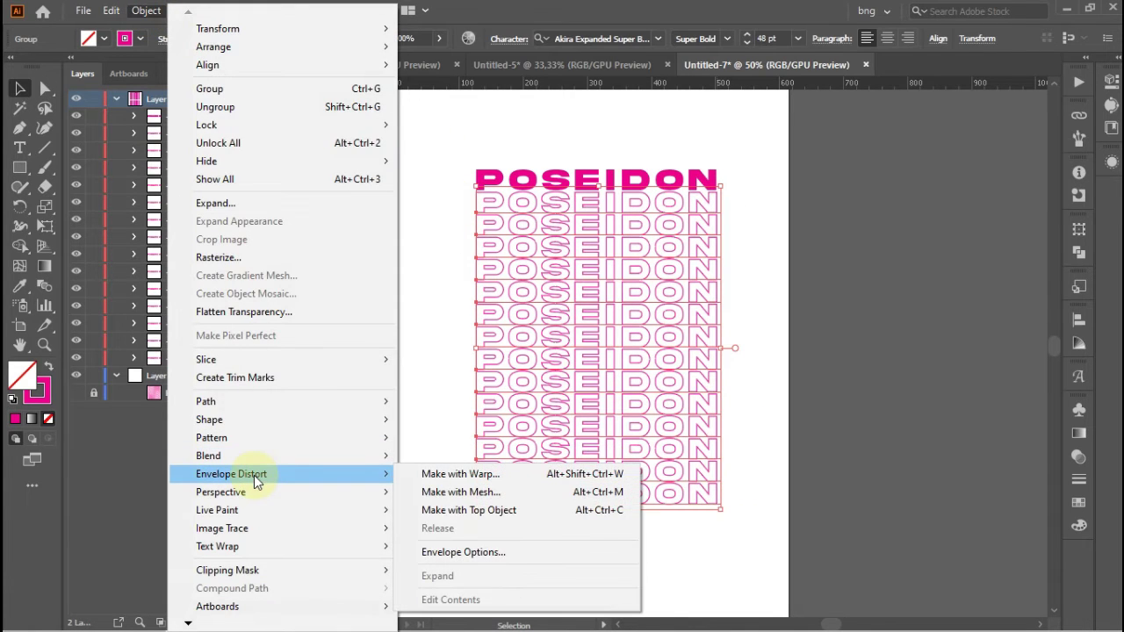
click(439, 474)
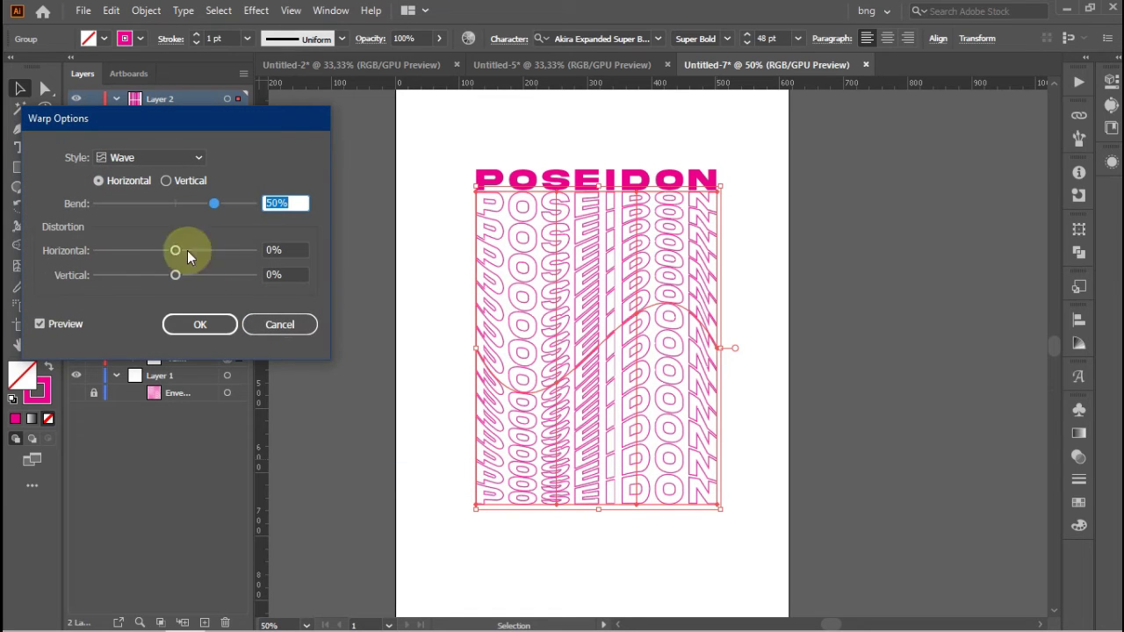
click(198, 159)
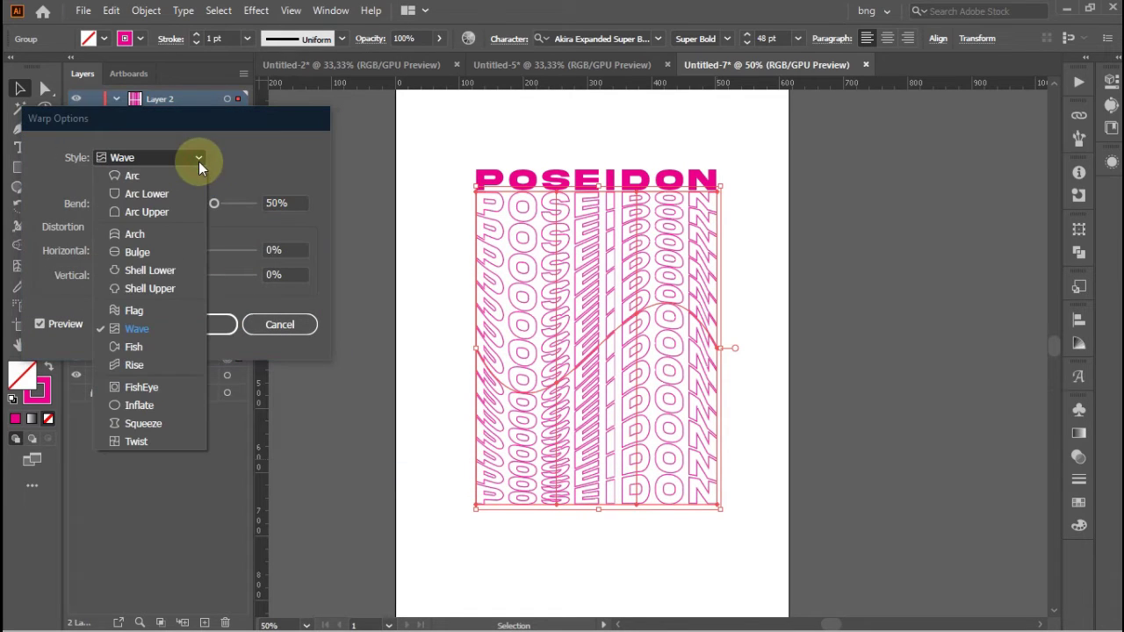
click(139, 329)
click(740, 302)
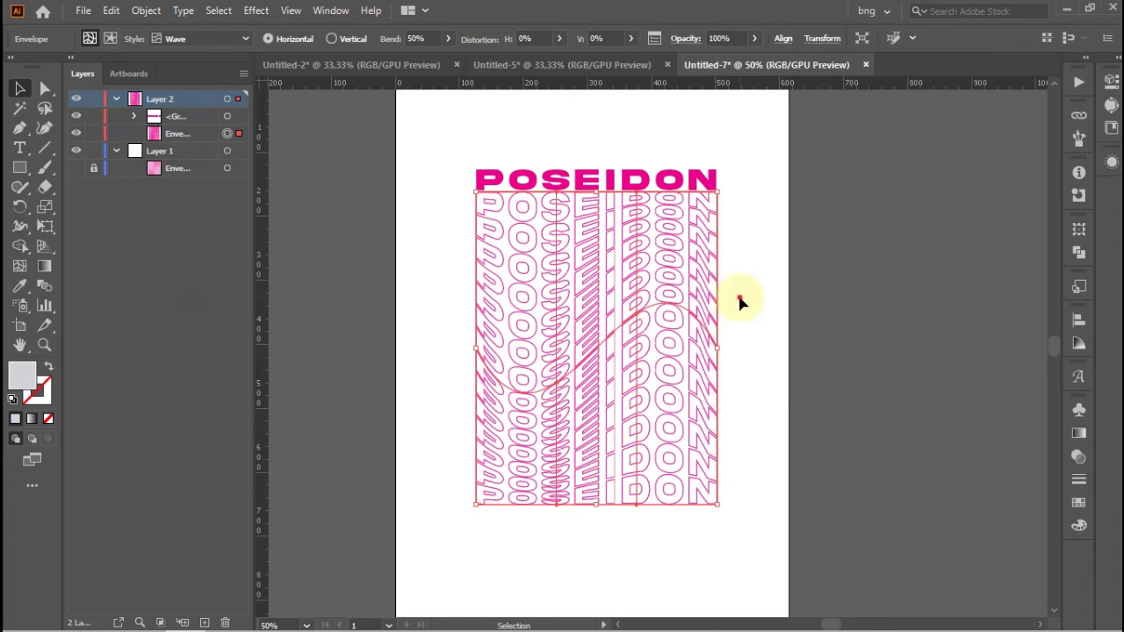
- Enlarge the solid title together with the warped rows to about 443 by 617 px and centre them horizontally on the artboard by eye
scroll(587, 326, down, 1)
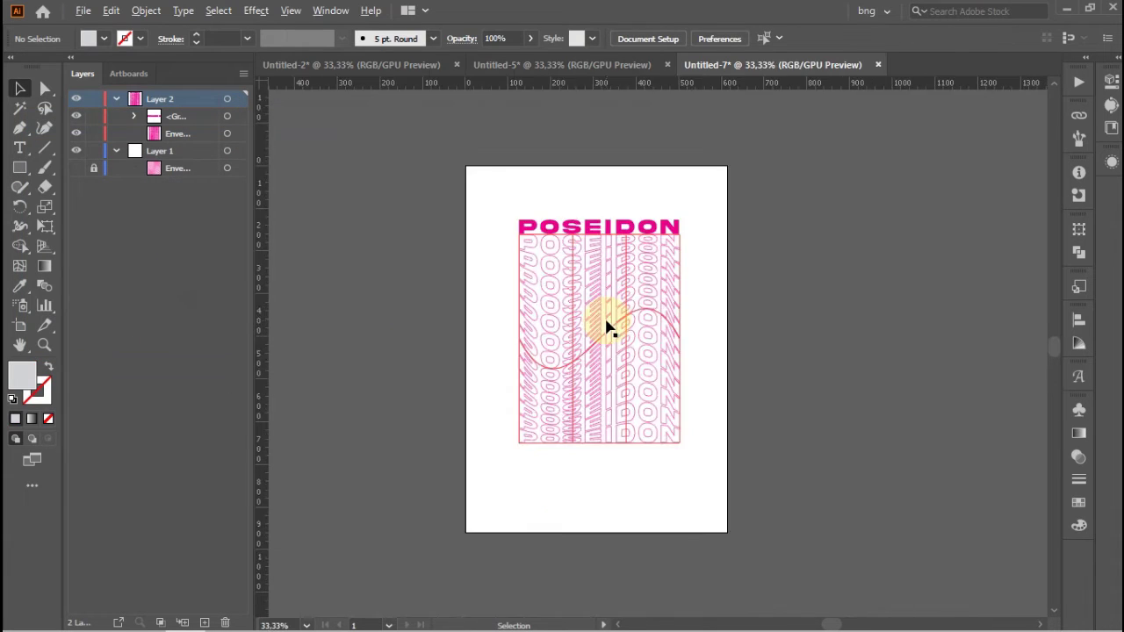
scroll(619, 339, up, 1)
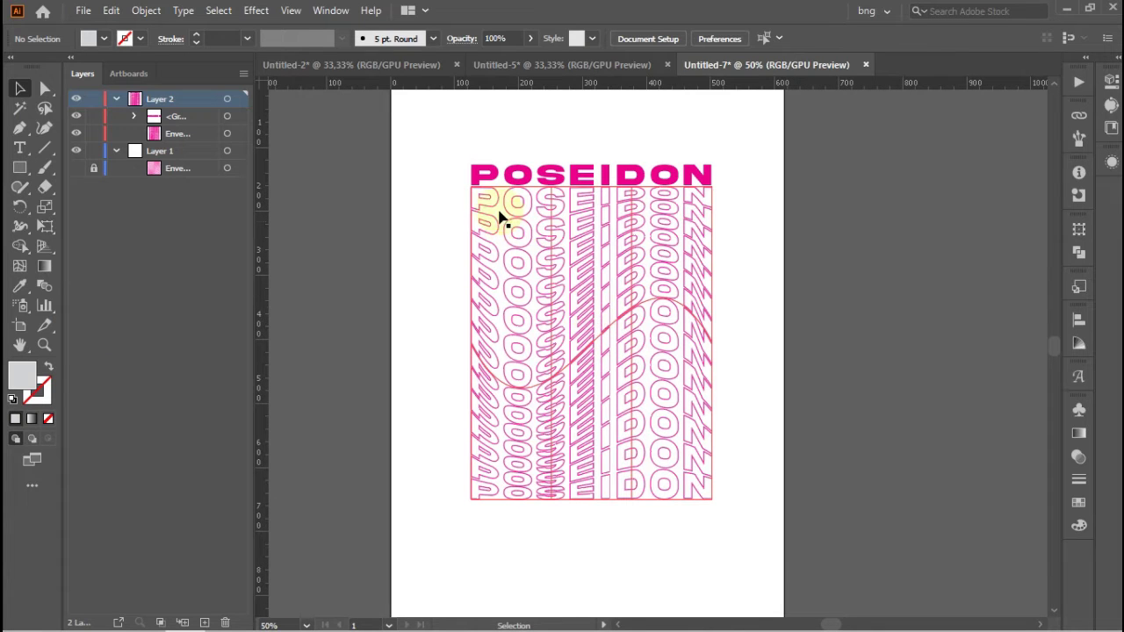
drag(462, 169, 591, 299)
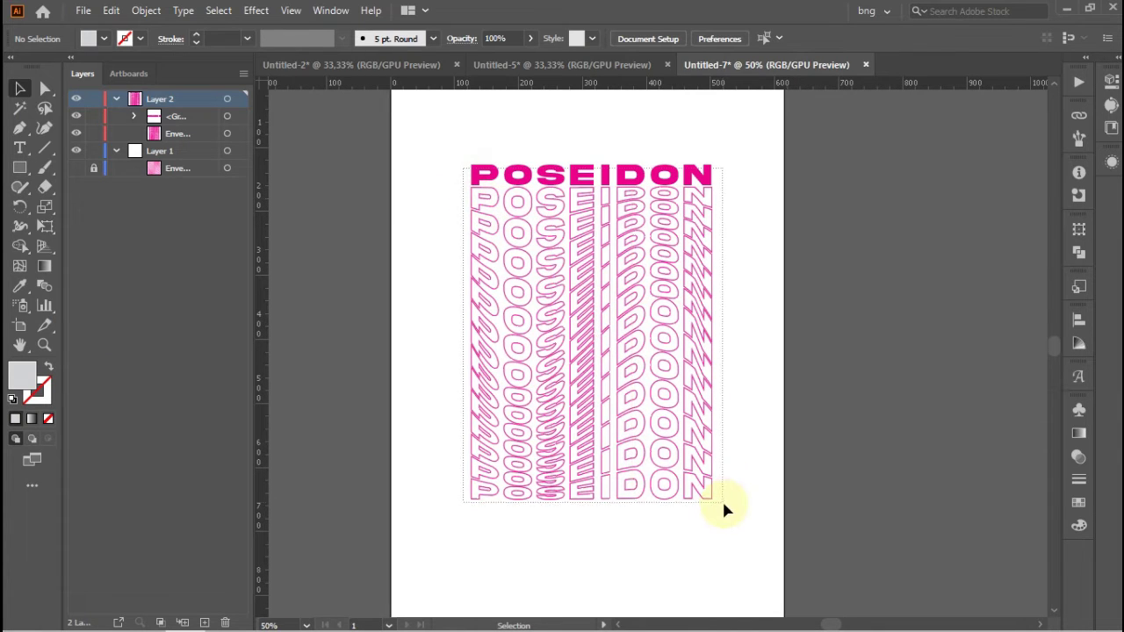
drag(723, 506, 752, 528)
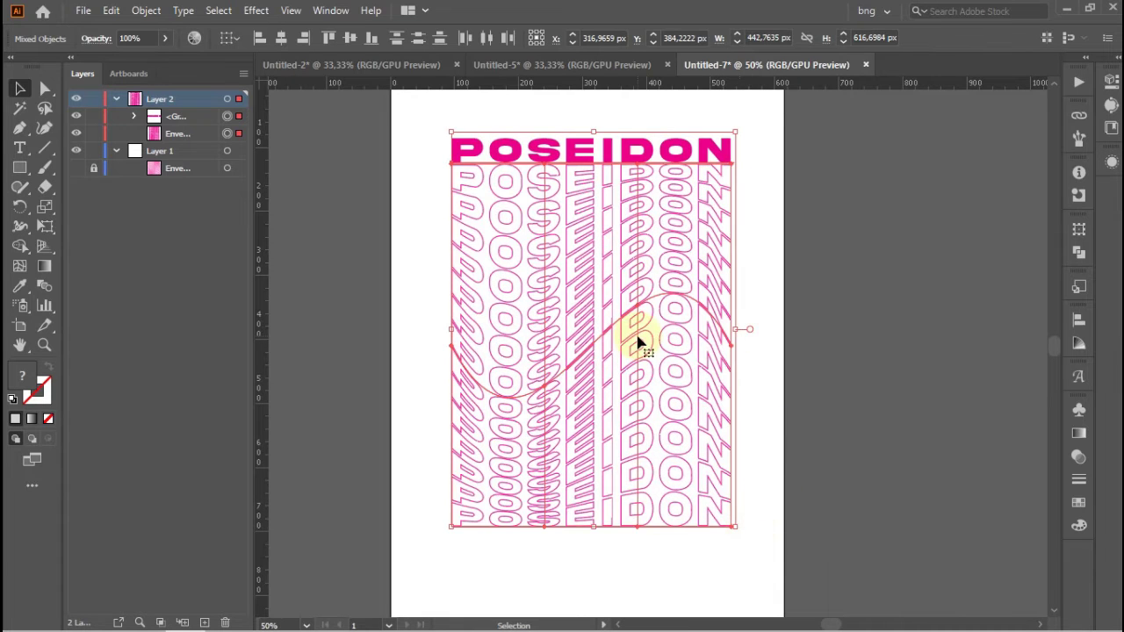
drag(638, 343, 643, 343)
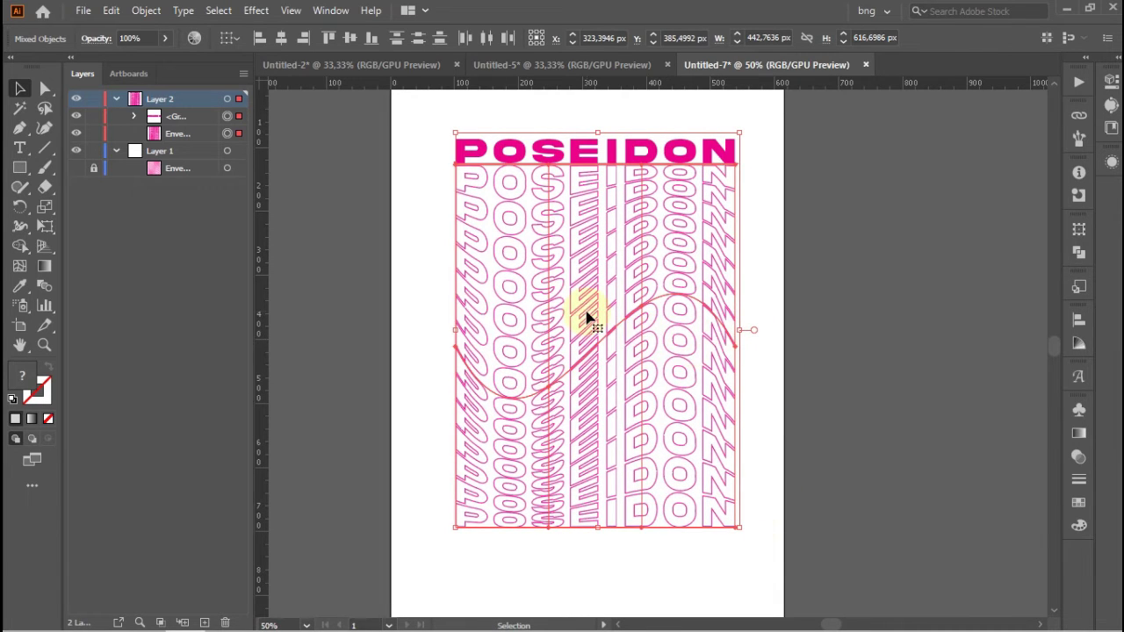
drag(587, 318, 577, 313)
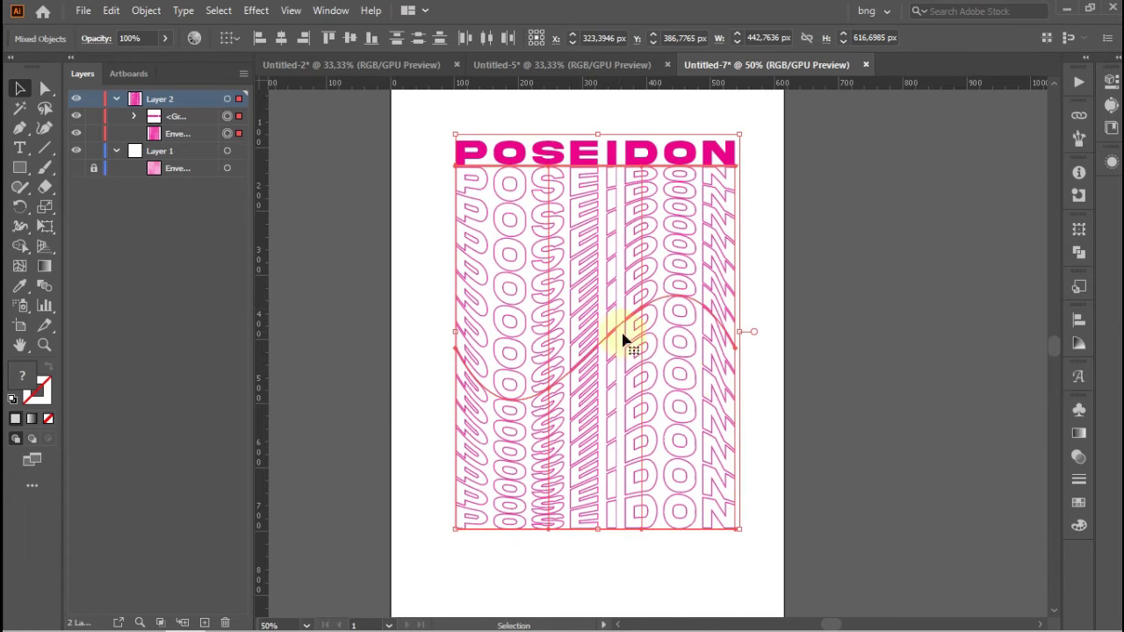
click(760, 381)
- Draw a light grey rectangle covering the whole artboard
scroll(634, 295, down, 1)
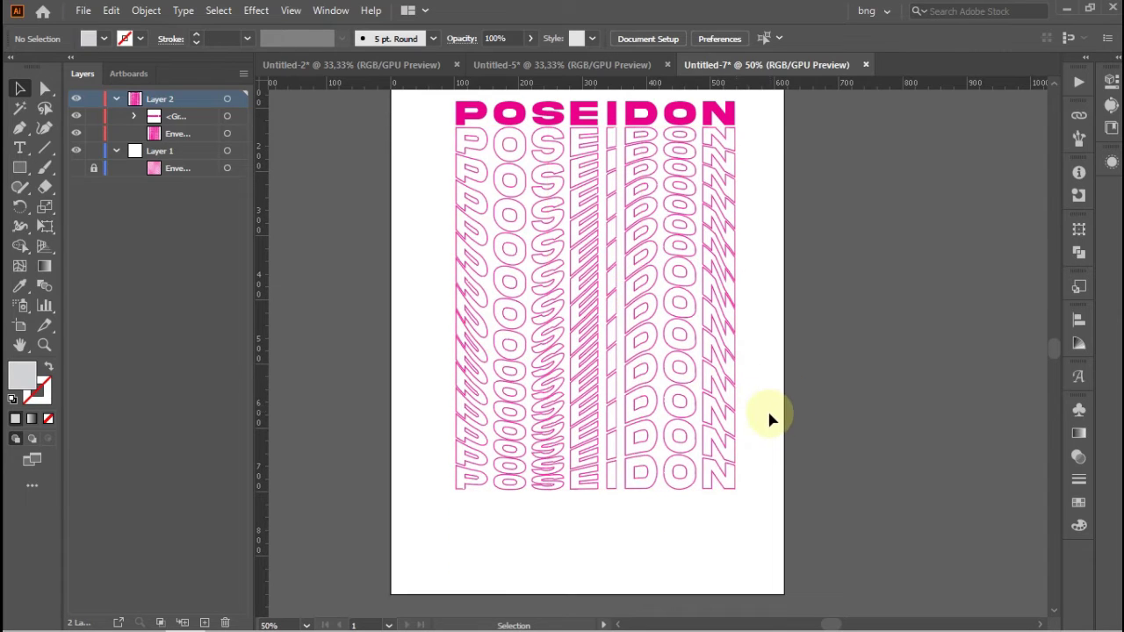
scroll(766, 410, down, 1)
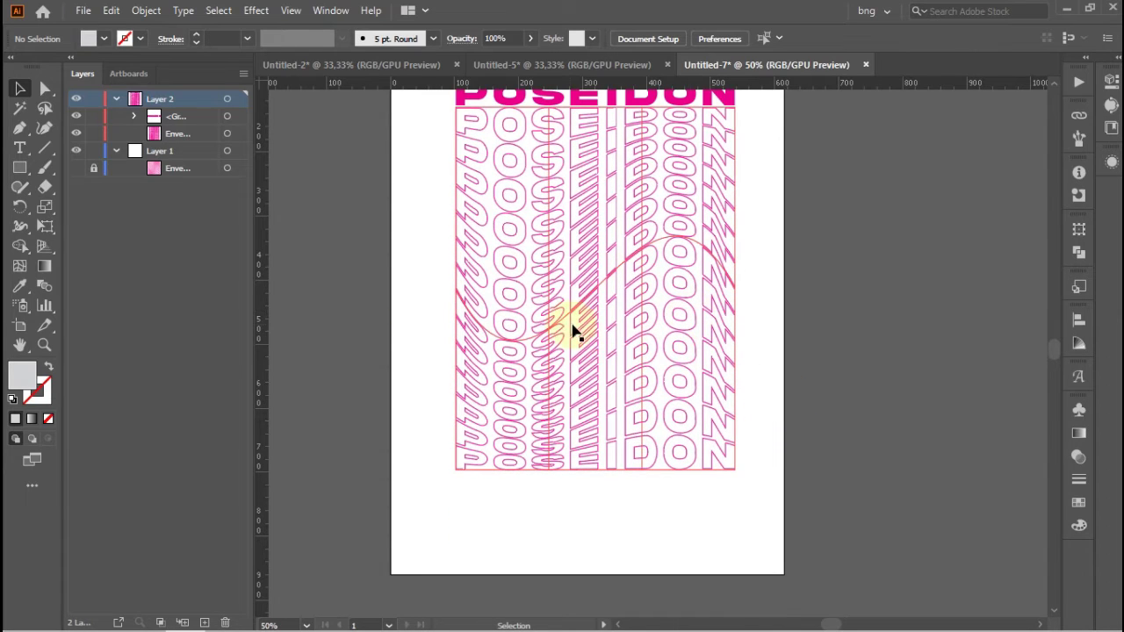
alt+scroll(573, 332, down, 1)
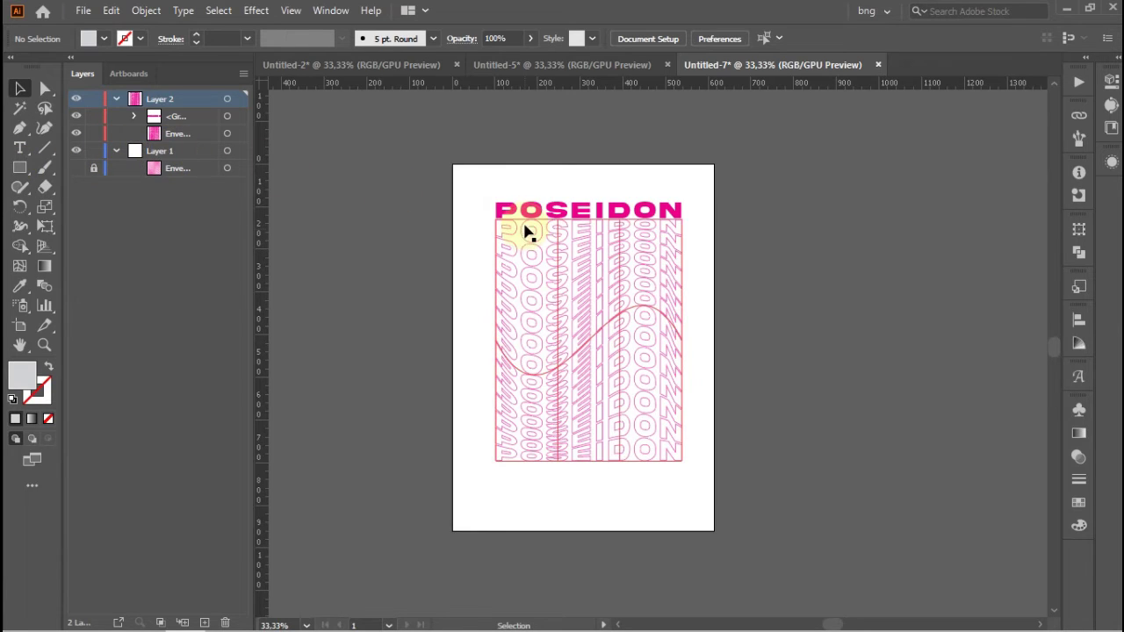
click(20, 169)
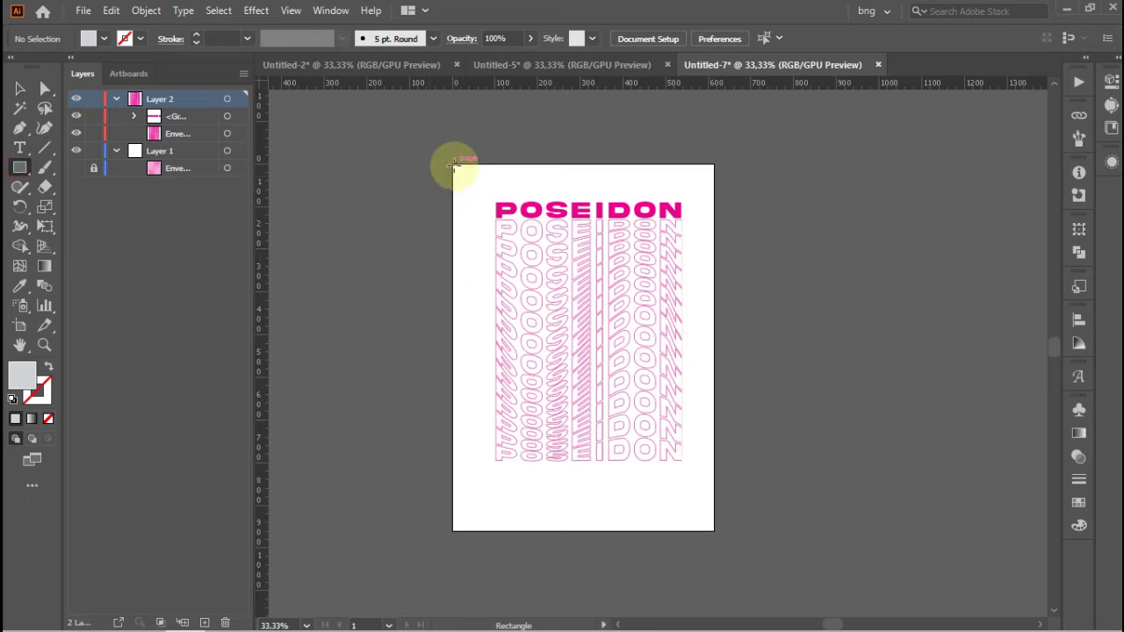
drag(452, 164, 715, 529)
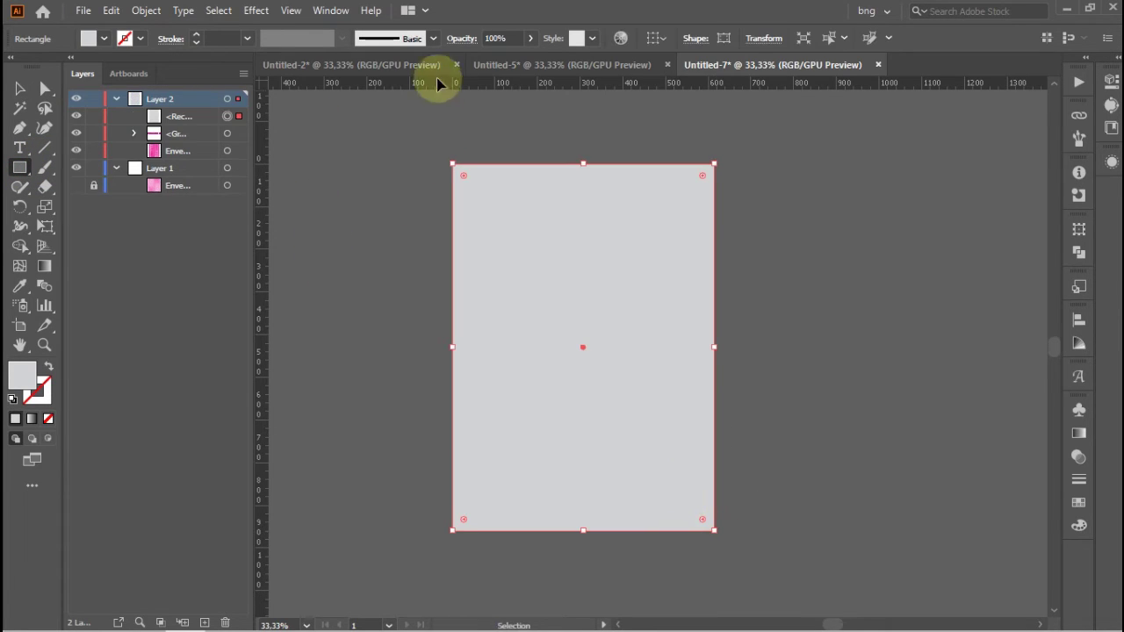
- Unlock the black background rectangle in the Untitled-2 document and paste a copy of it into Layer 2 of Untitled-7
click(434, 71)
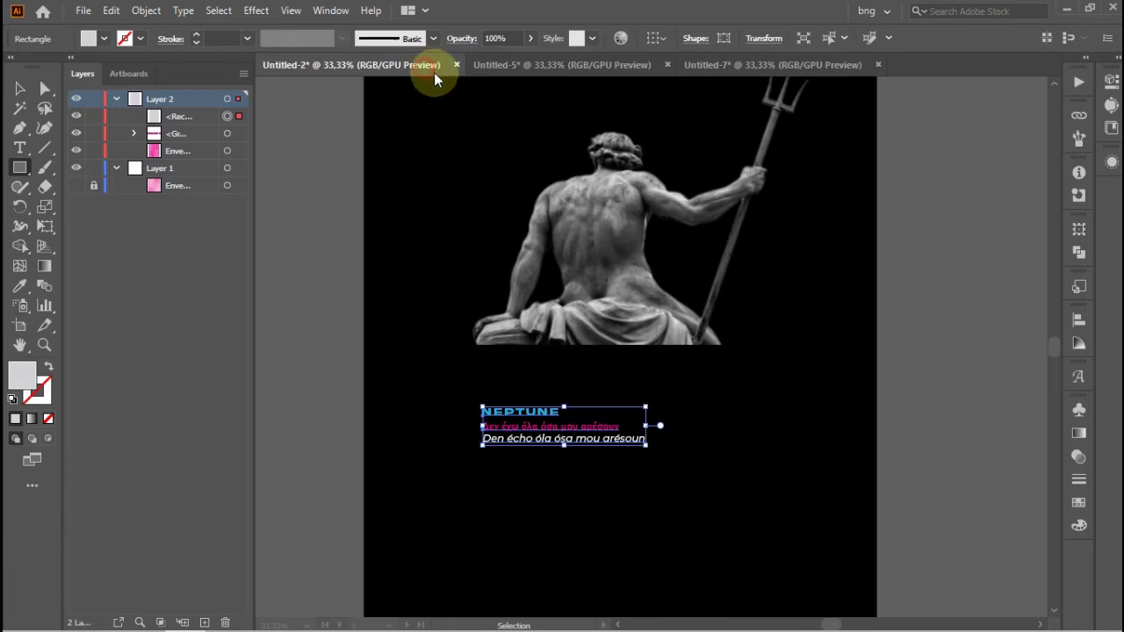
click(22, 89)
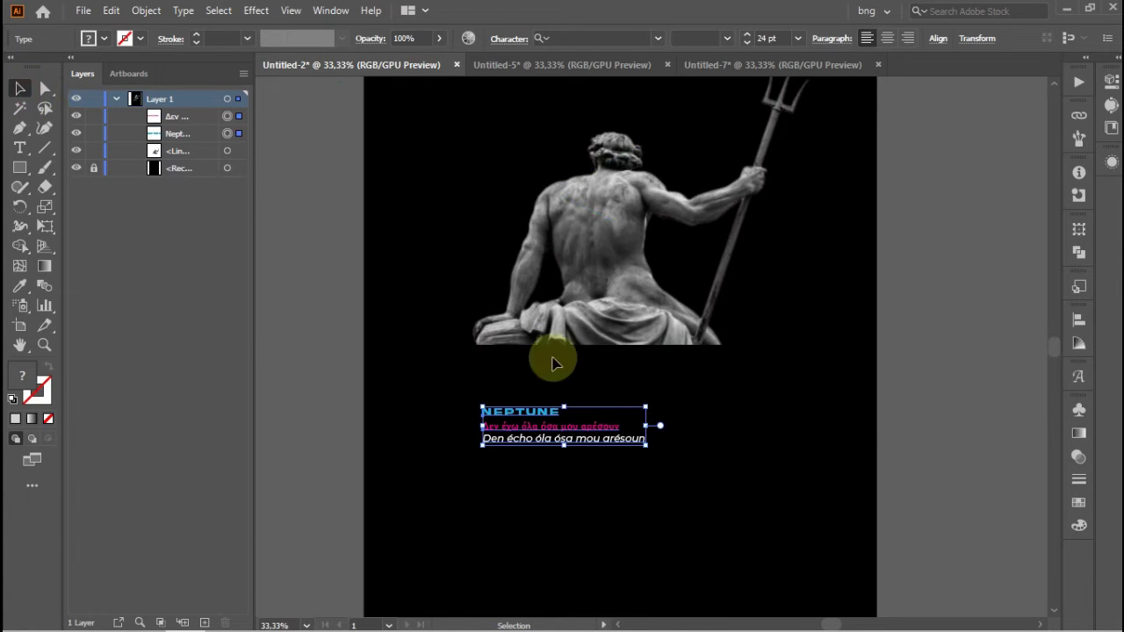
click(834, 469)
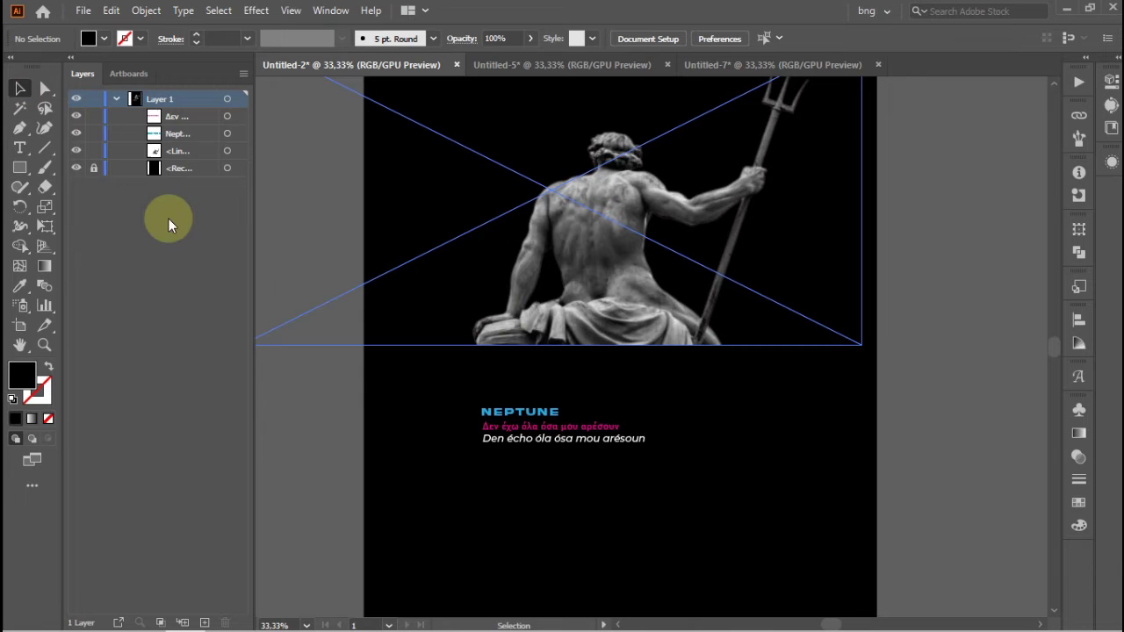
click(94, 168)
click(798, 465)
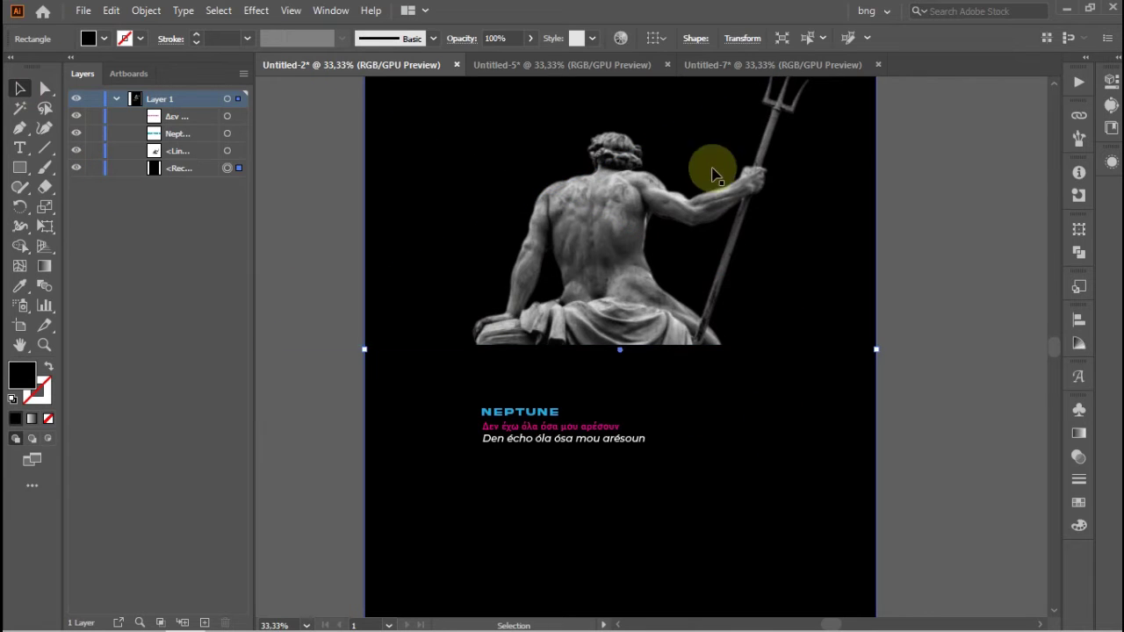
click(723, 67)
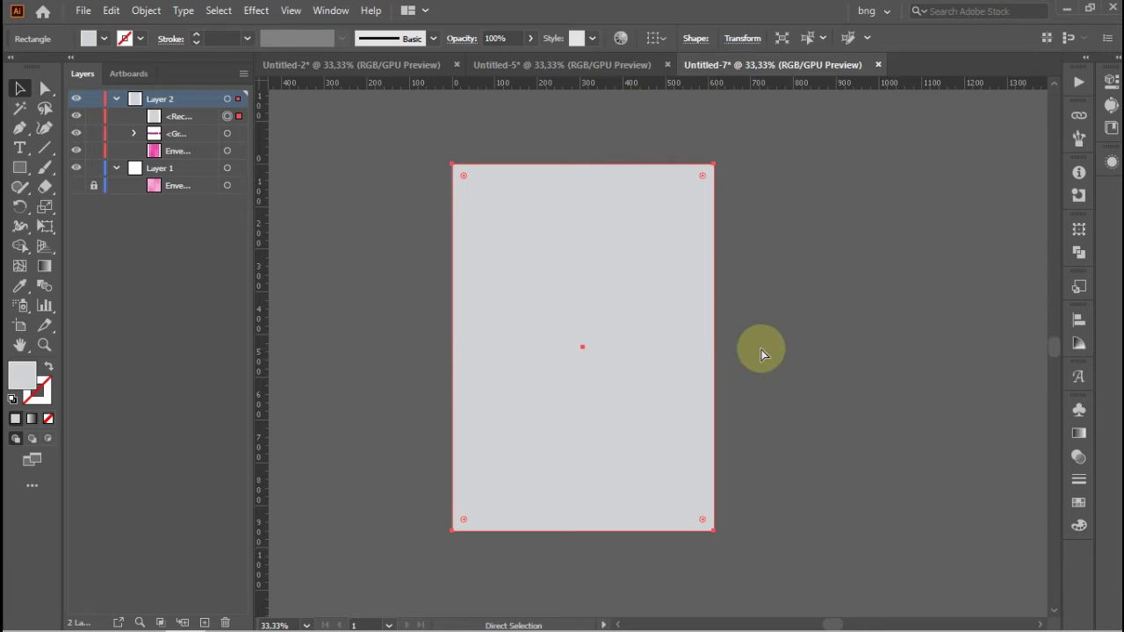
key(ctrl+v)
scroll(775, 347, down, 4)
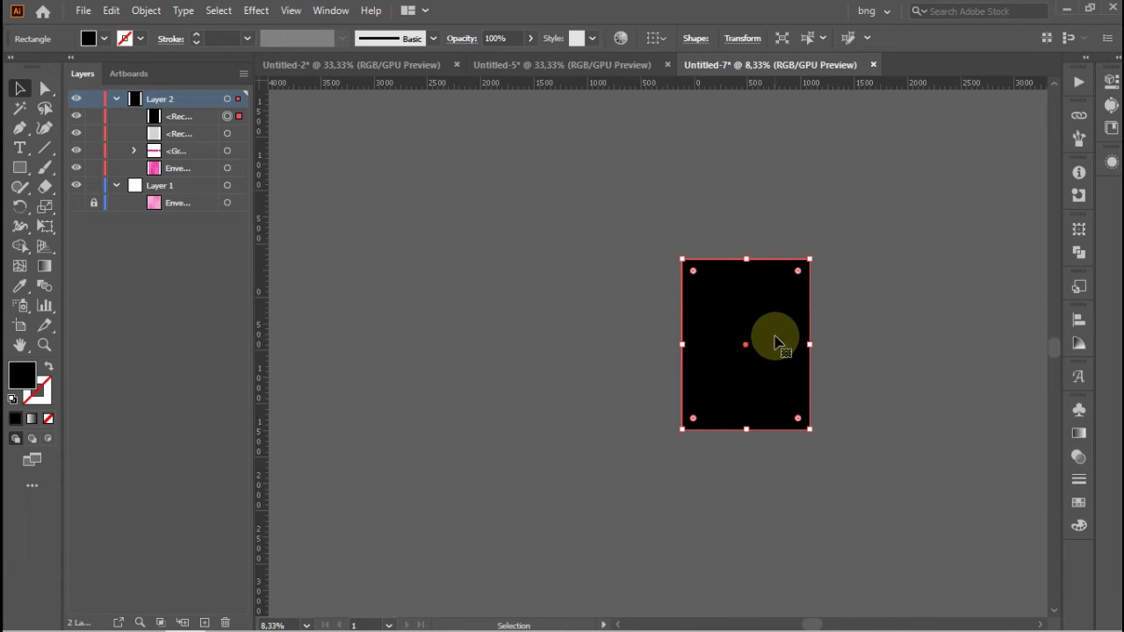
- Delete the light grey rectangle from Layer 2 and select the pasted black rectangle
click(227, 117)
click(241, 133)
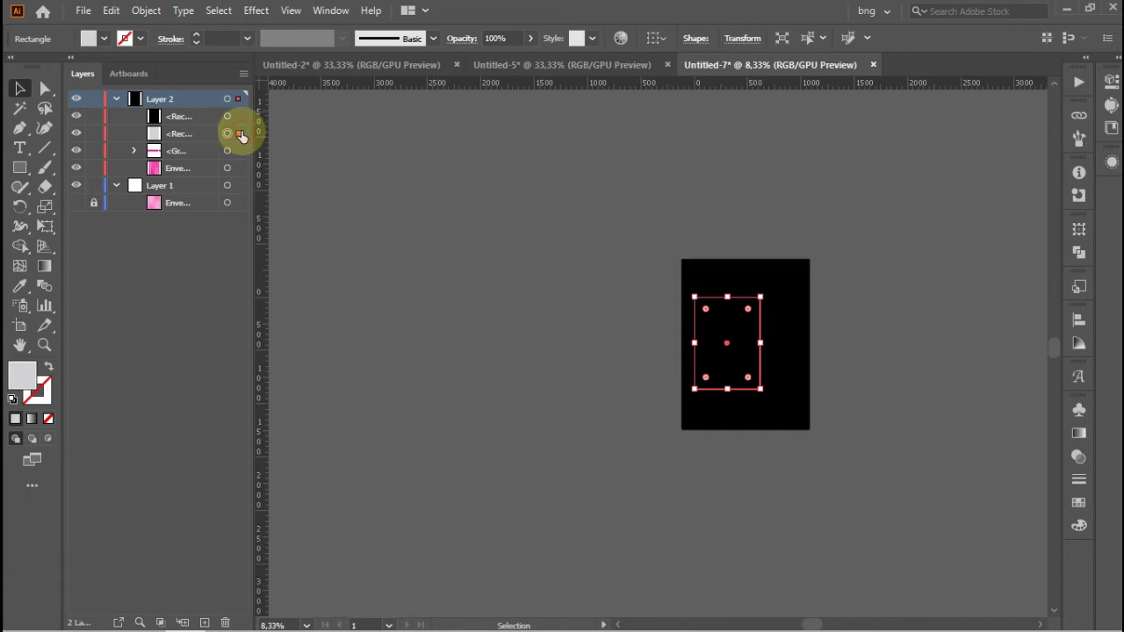
key(Delete)
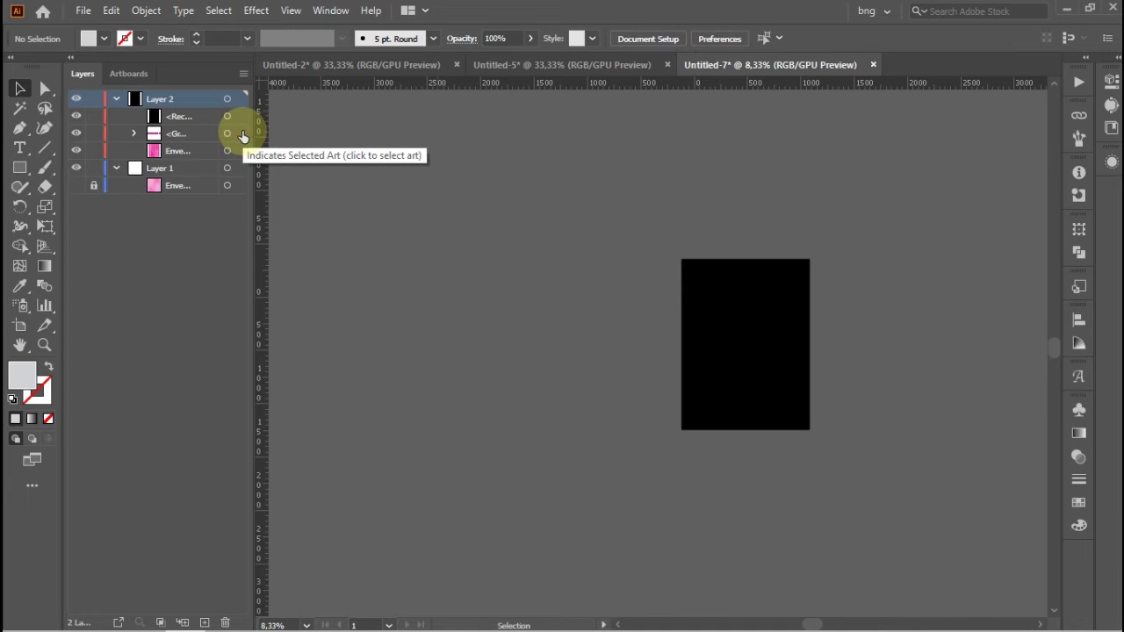
click(238, 115)
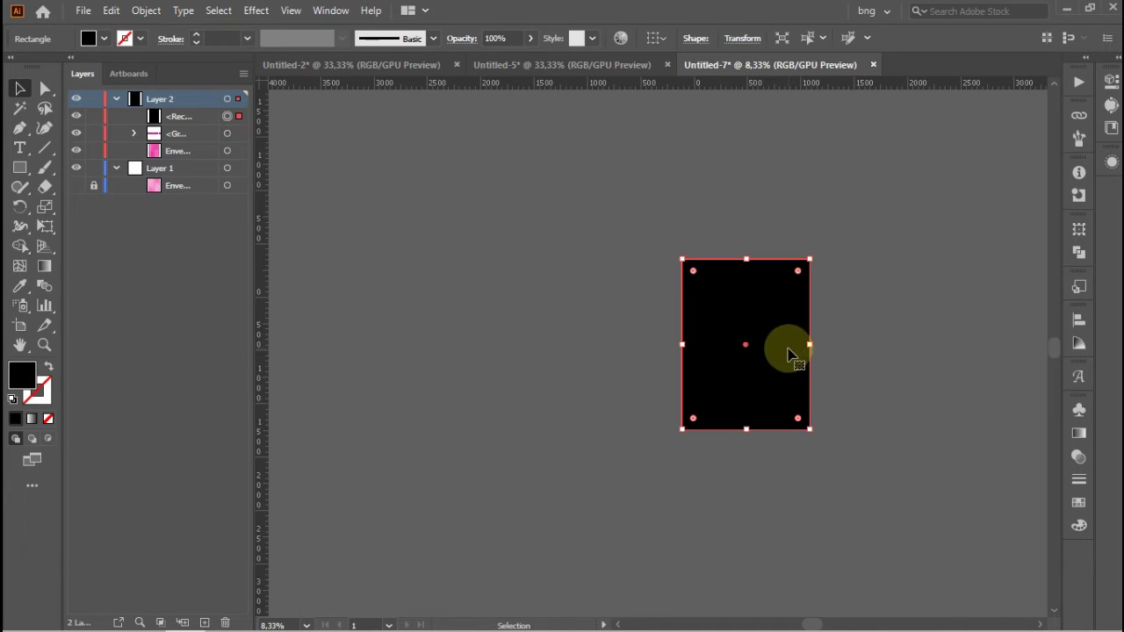
- Send the black rectangle to the back of Layer 2, behind the title and the warped rows
right_click(788, 354)
mouse_move(845, 548)
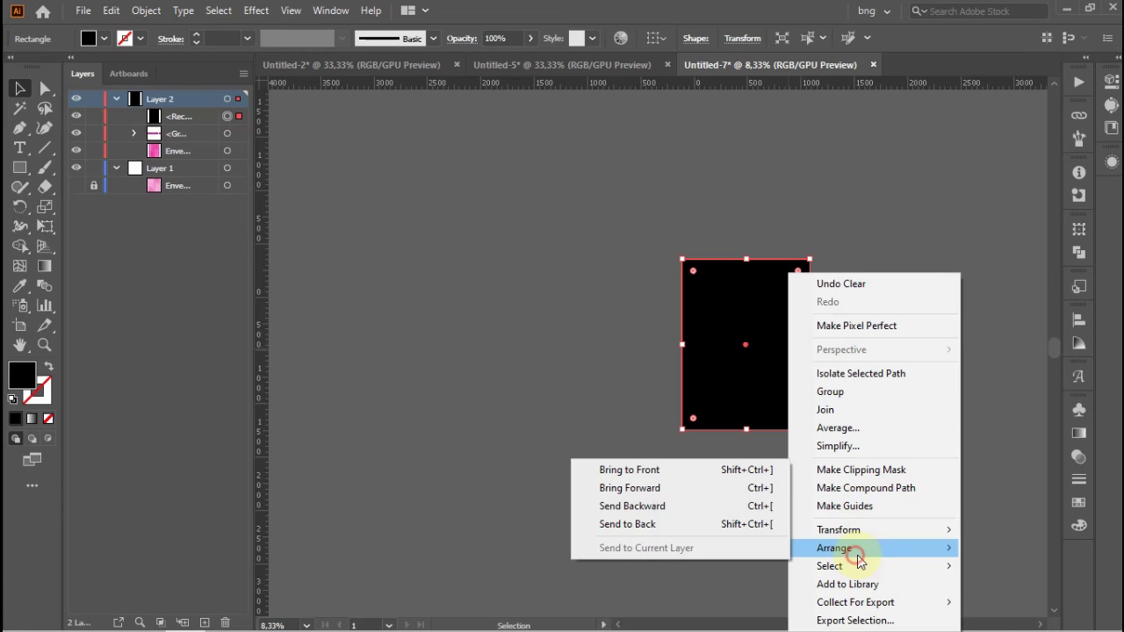
click(726, 529)
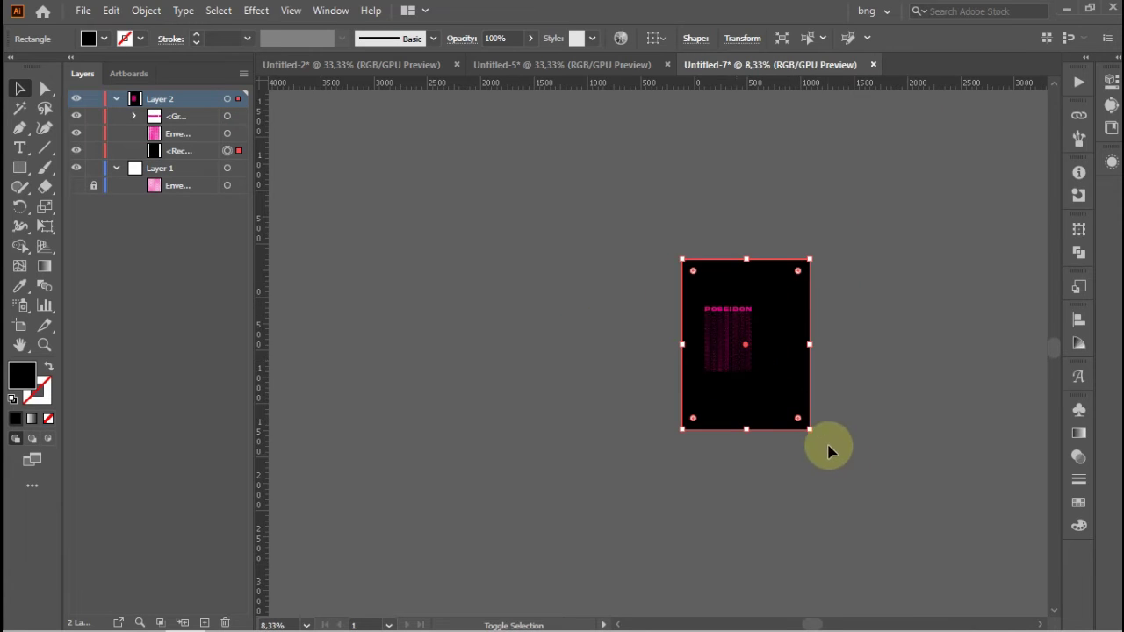
- Shrink the black rectangle to about 610 by 855 px so it frames the POSEIDON title and warped rows, and deselect it
drag(809, 429, 735, 318)
scroll(747, 370, up, 2)
drag(747, 368, 774, 413)
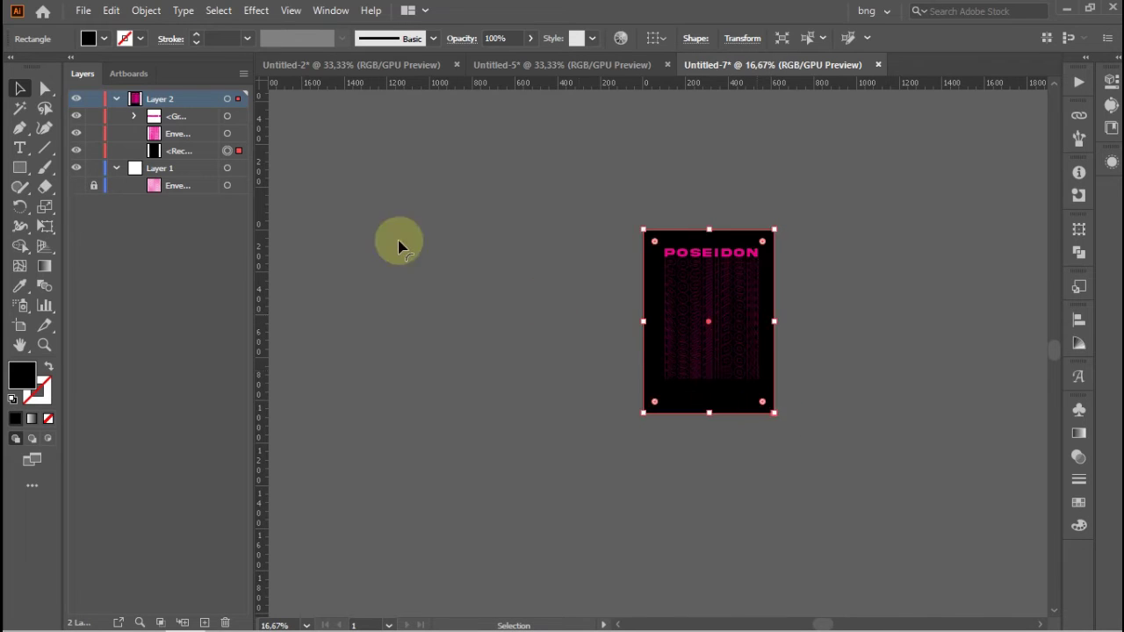
click(817, 299)
scroll(725, 311, up, 3)
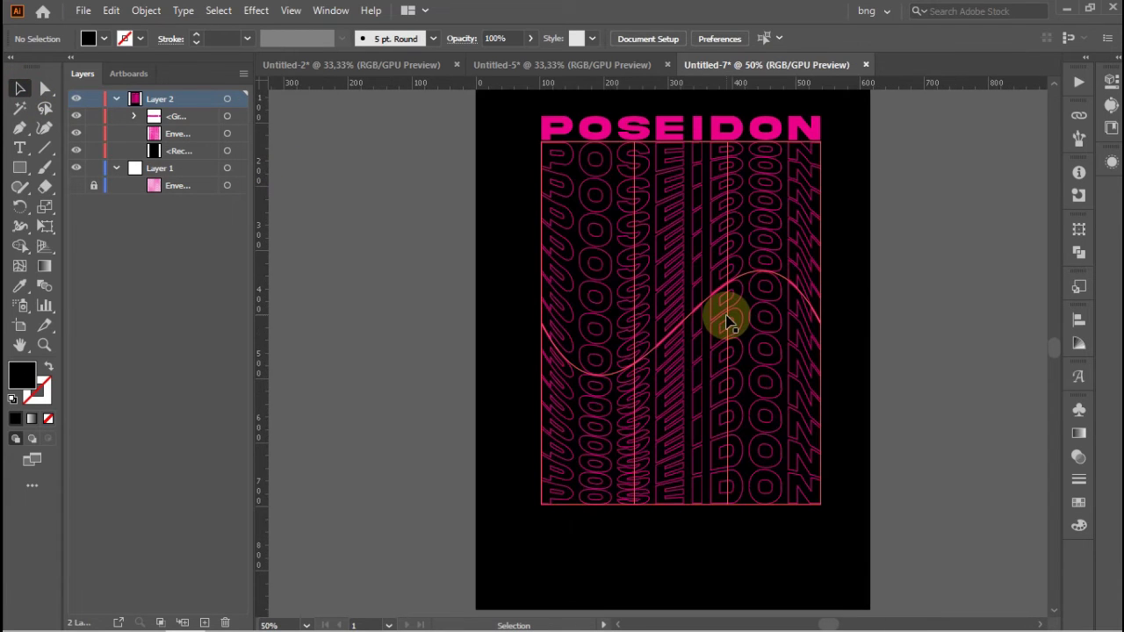
scroll(726, 318, up, 1)
scroll(725, 316, down, 1)
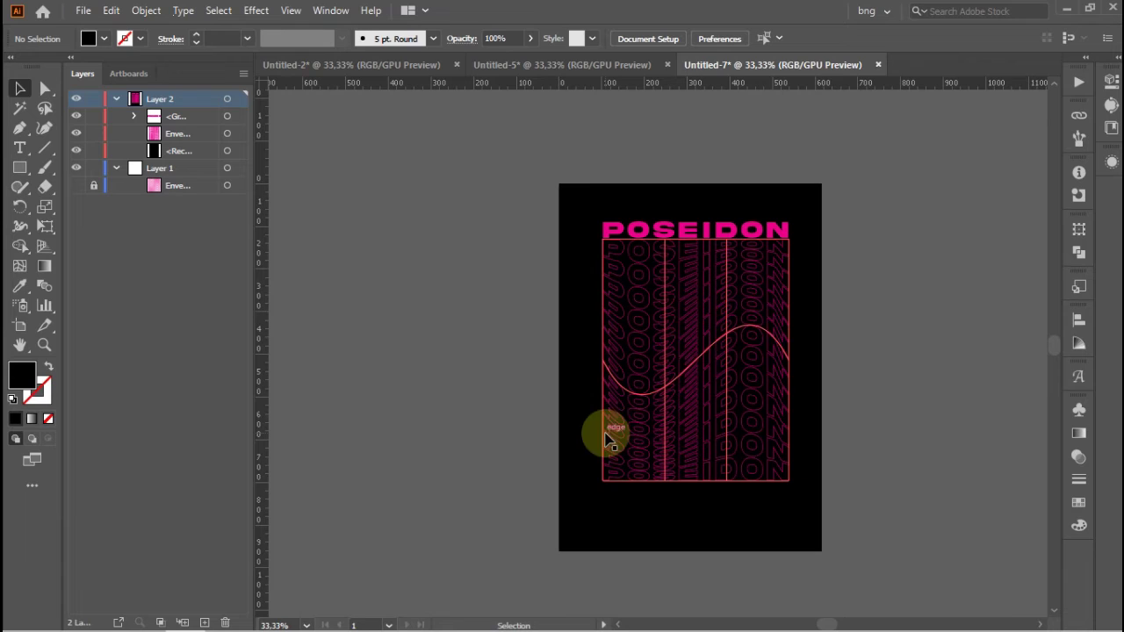
- Copy the NEPTUNE heading and Greek caption from Untitled-2 into Untitled-7 and place them below the warped rows, aligned with their left edge
click(413, 65)
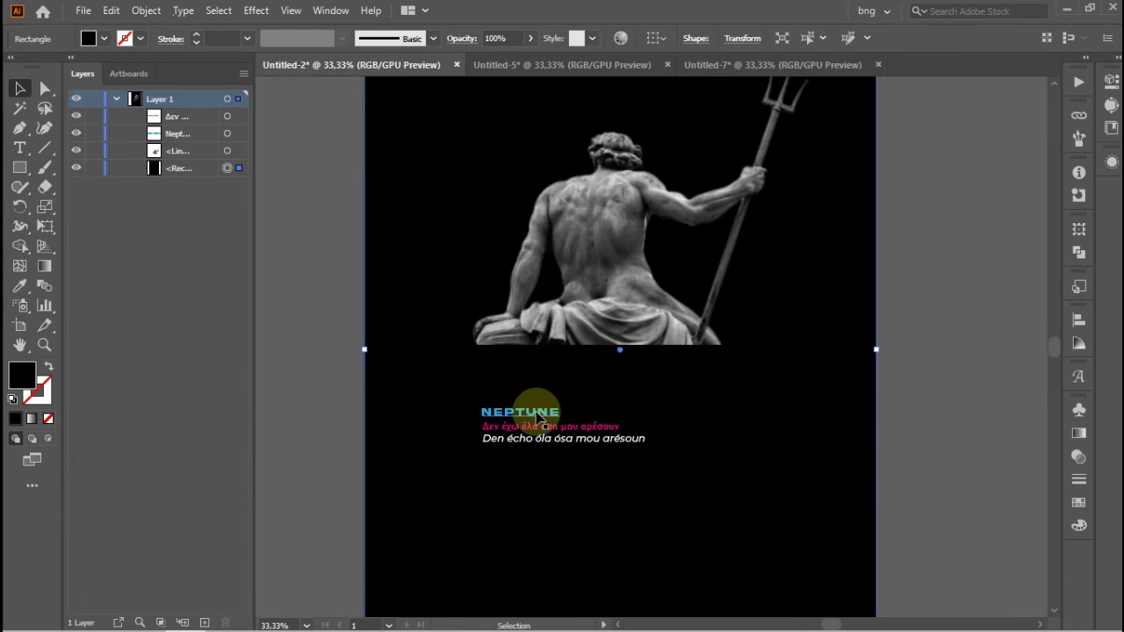
click(537, 416)
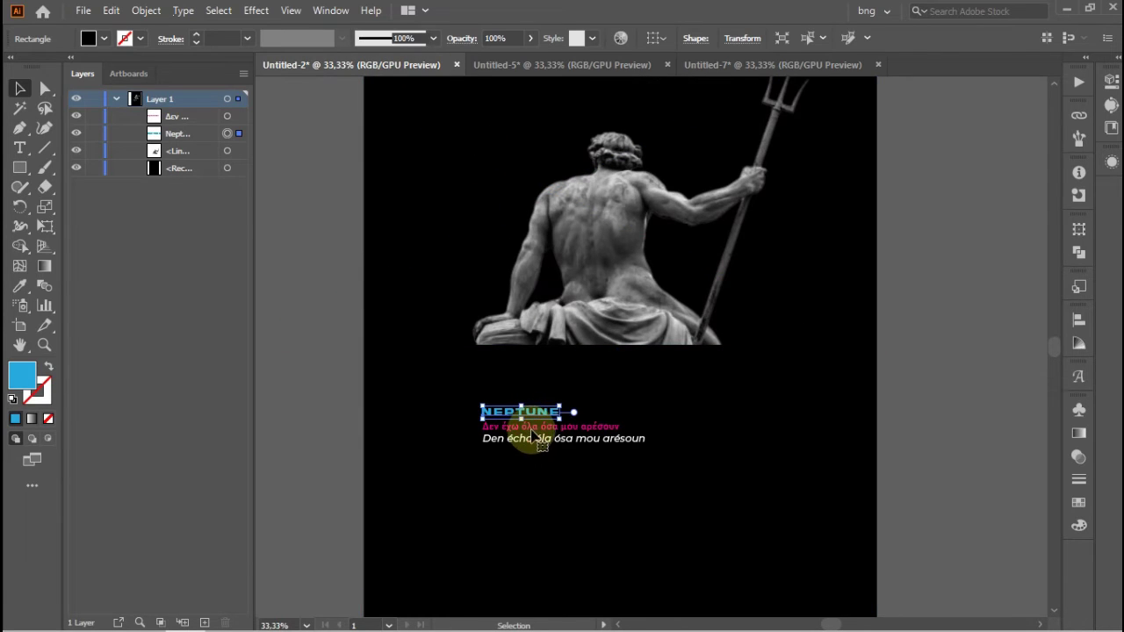
shift+click(594, 437)
shift+click(592, 435)
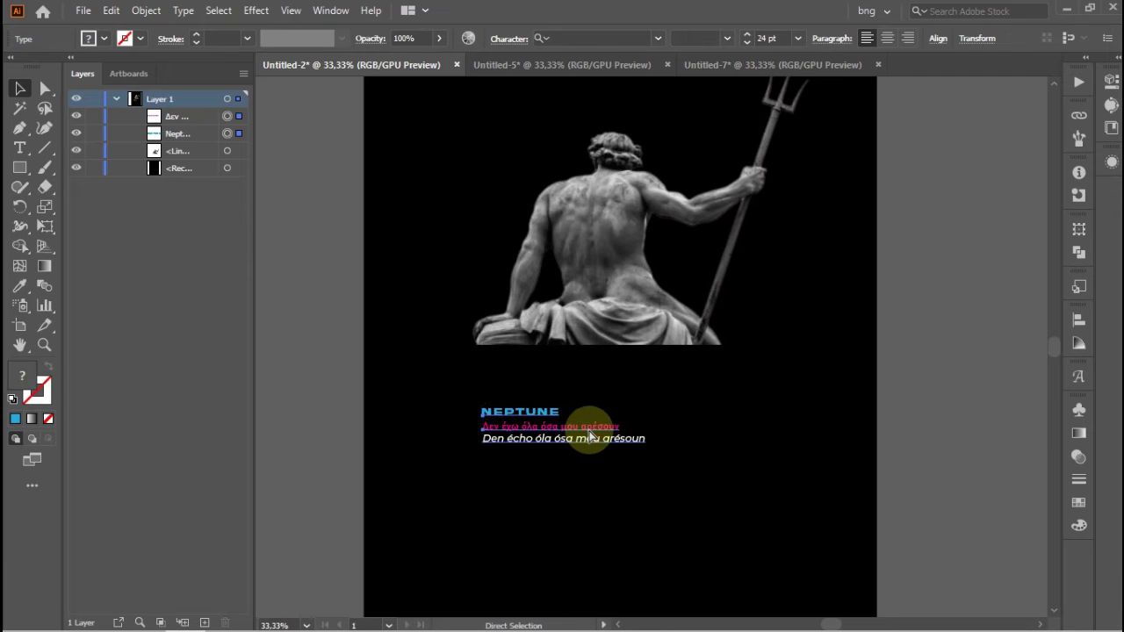
shift+click(728, 96)
click(741, 58)
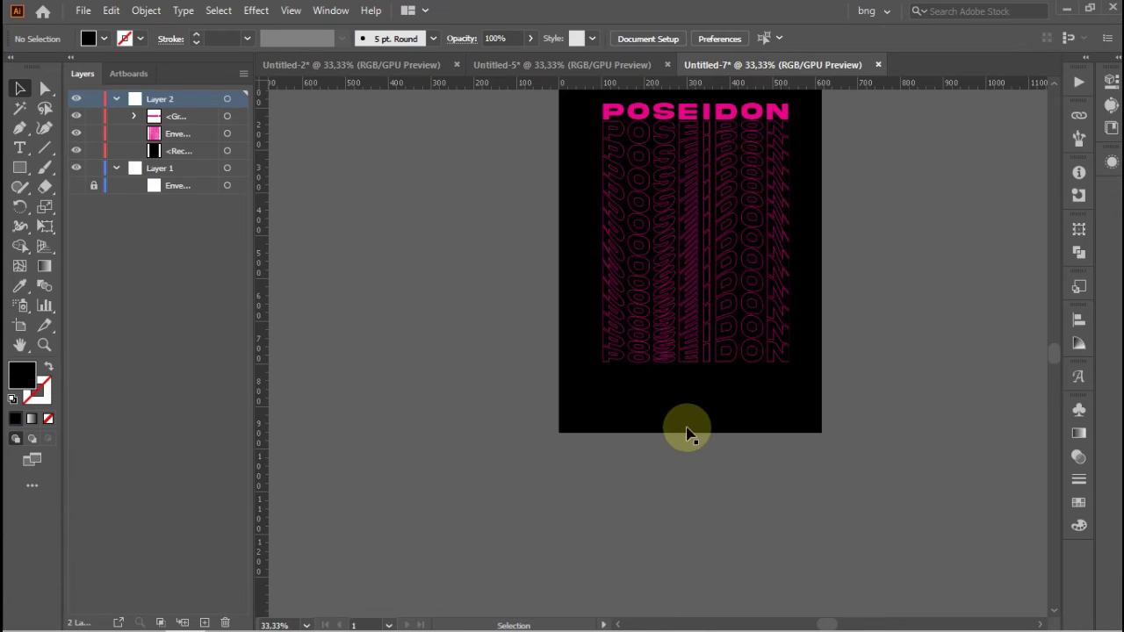
scroll(672, 402, up, 2)
scroll(659, 408, up, 2)
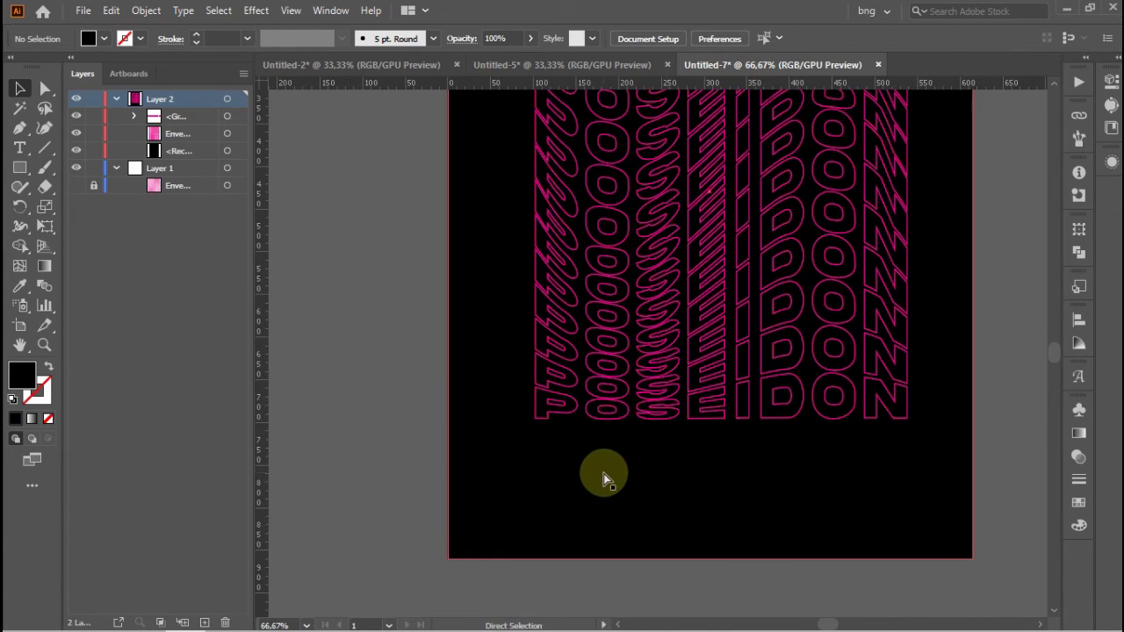
key(ctrl+v)
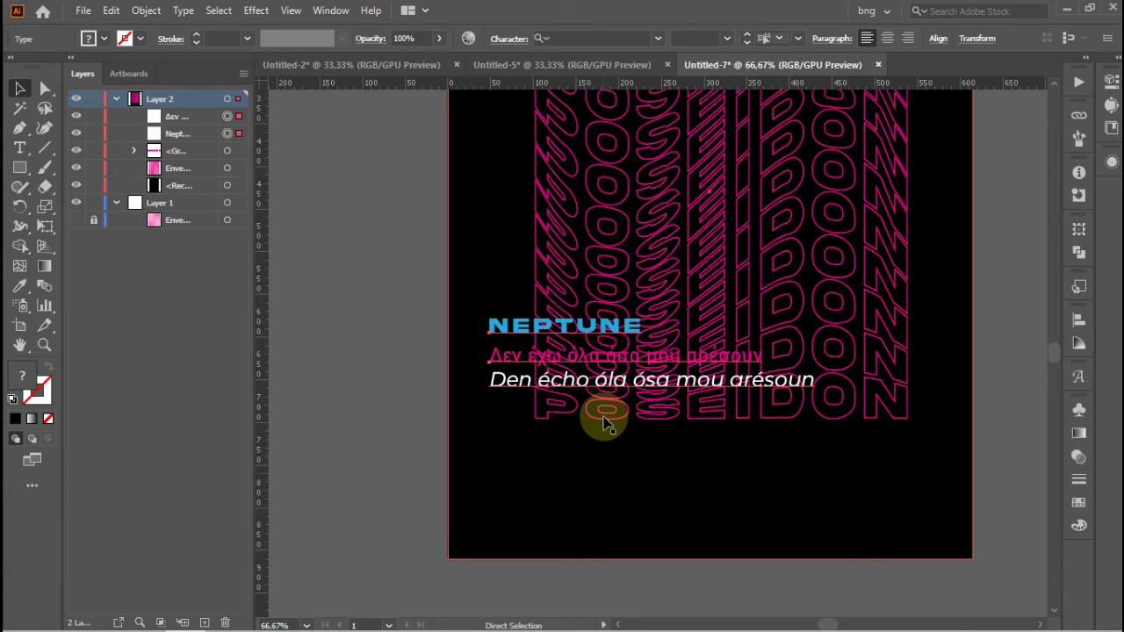
drag(593, 325, 650, 447)
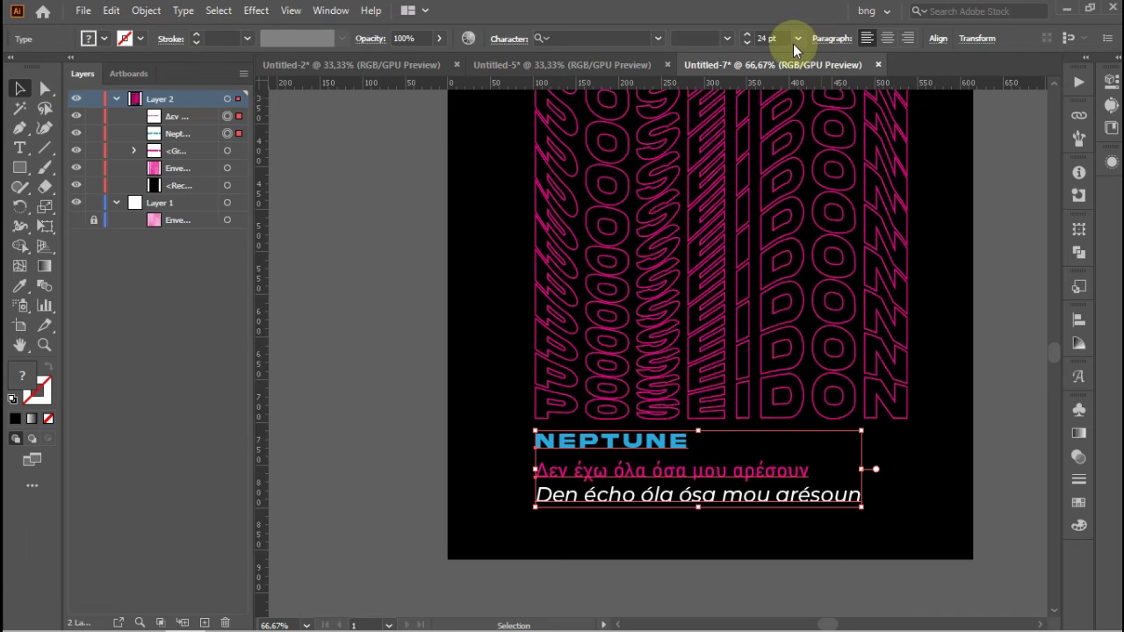
- Set the font size of the NEPTUNE heading and the Greek caption to 15 pt
click(747, 42)
click(746, 42)
click(747, 42)
click(747, 42)
click(746, 42)
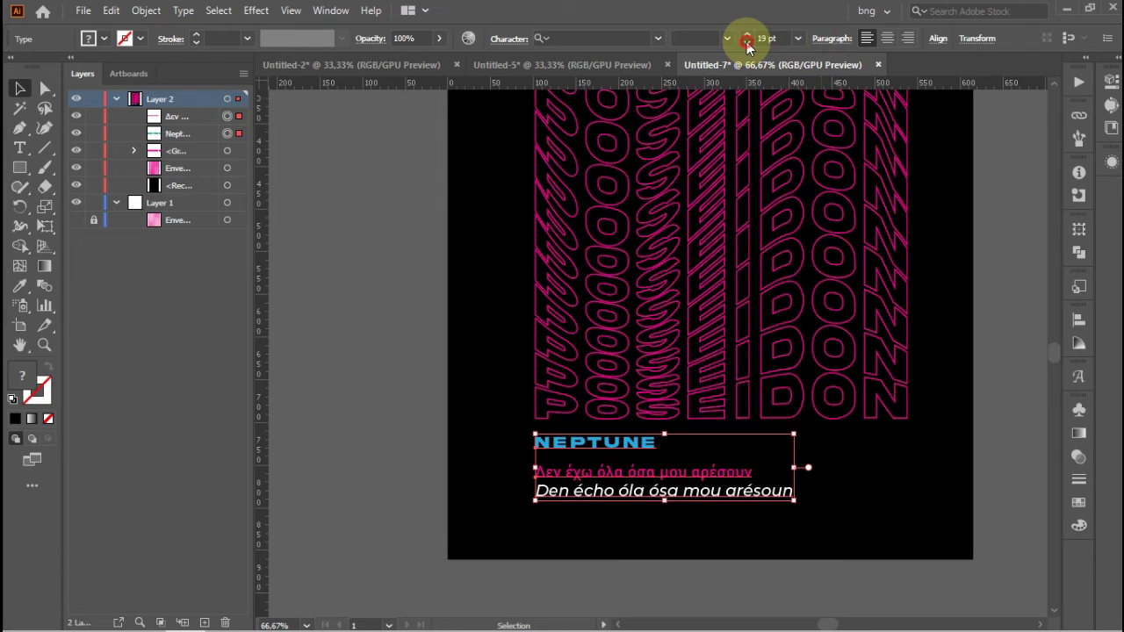
click(746, 42)
click(746, 42)
click(746, 42)
click(747, 43)
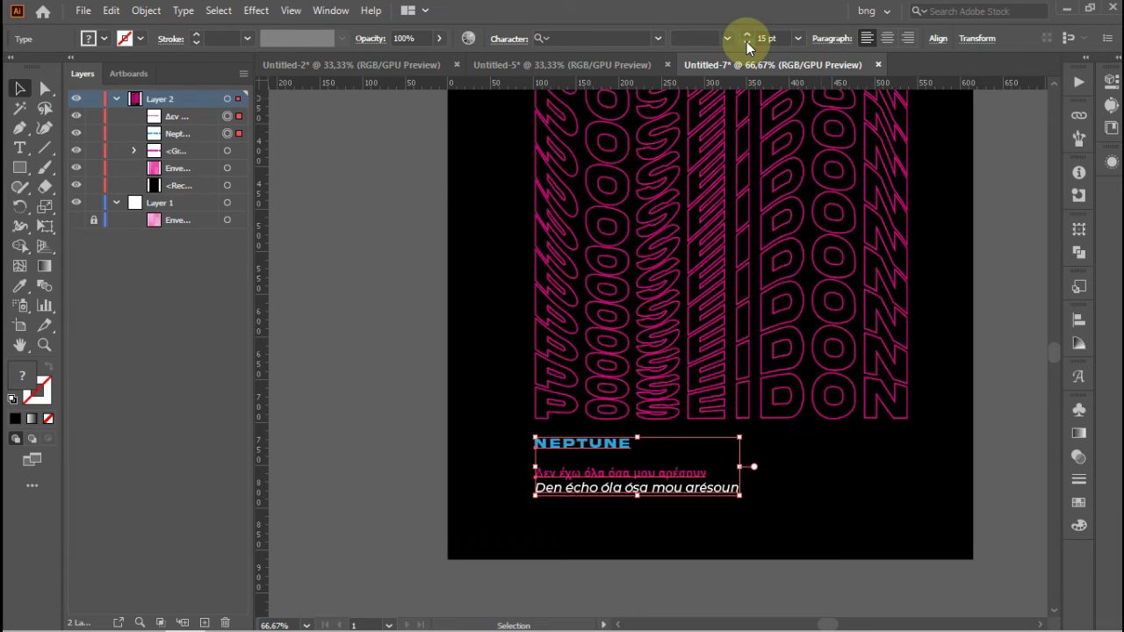
- Move the two-line Greek caption up close beneath the NEPTUNE heading and deselect it
click(672, 451)
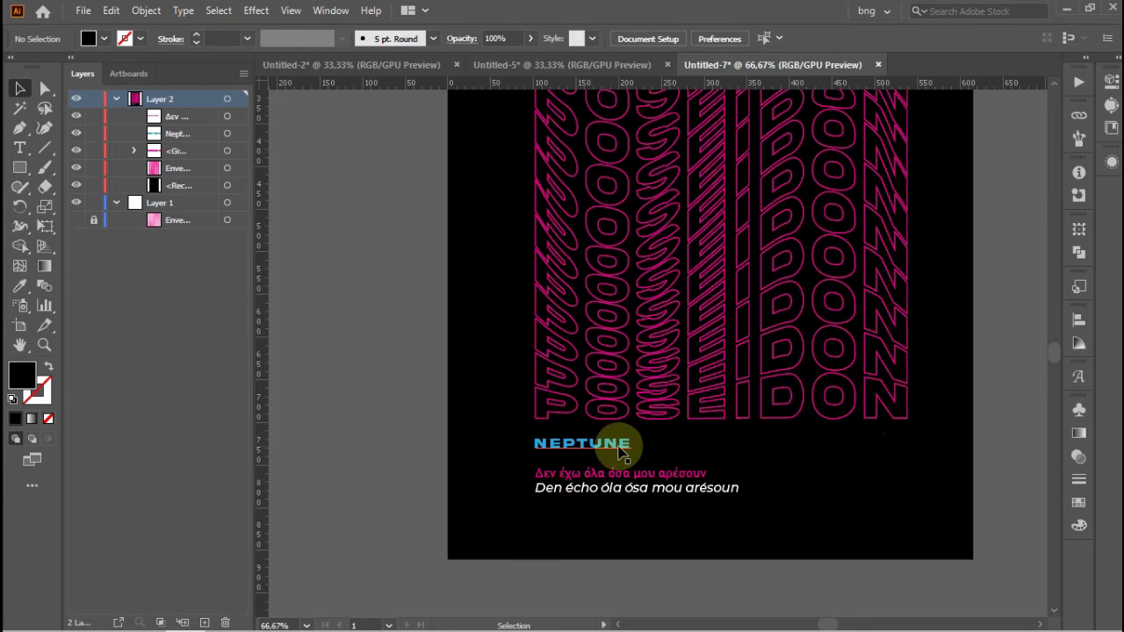
click(603, 489)
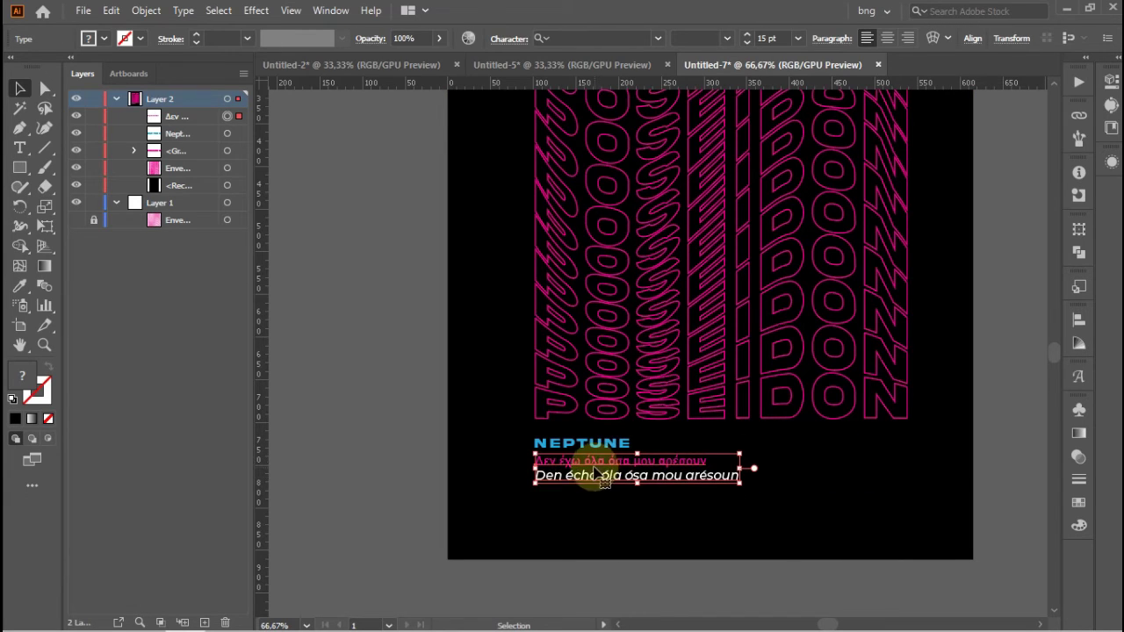
click(996, 462)
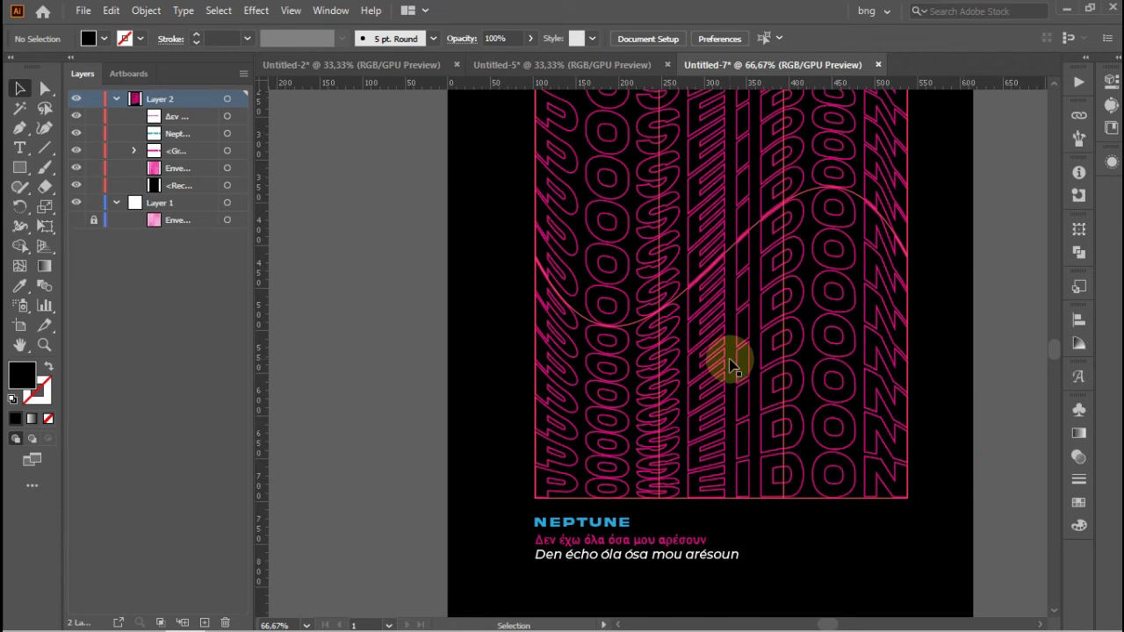
- Copy the linked statue image from the Untitled-2 document and paste it into Untitled-7
click(314, 66)
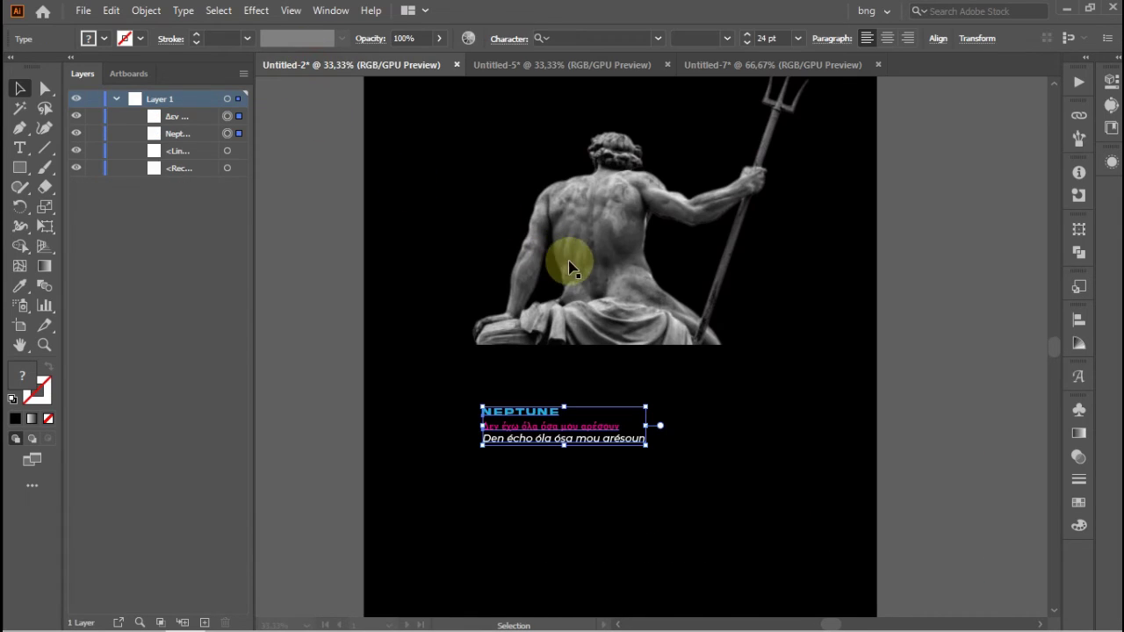
click(536, 277)
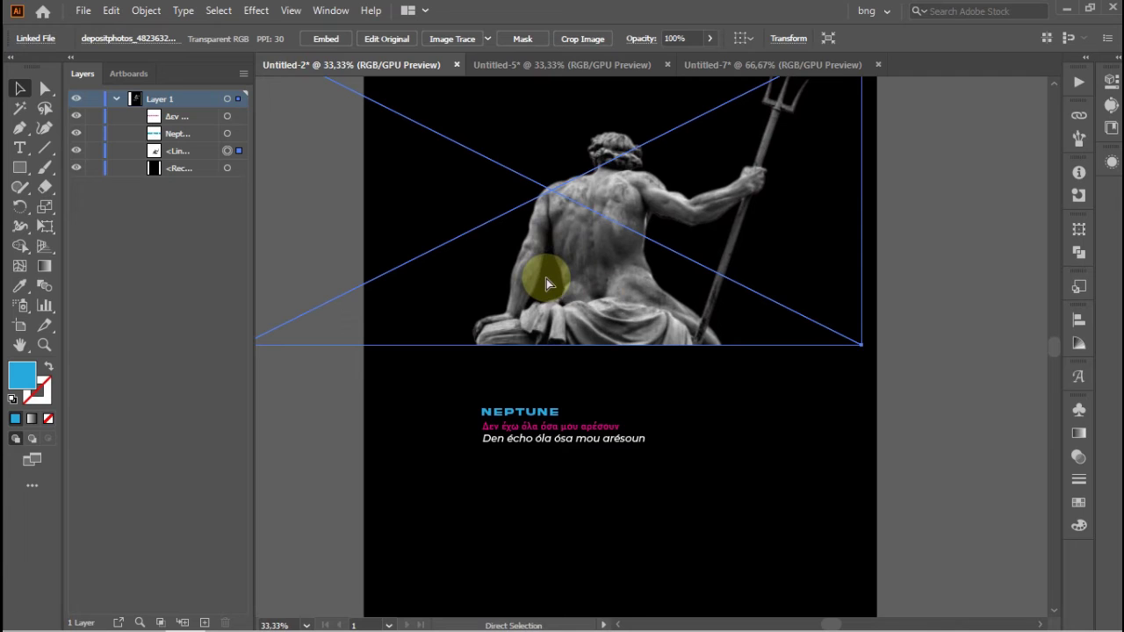
click(714, 70)
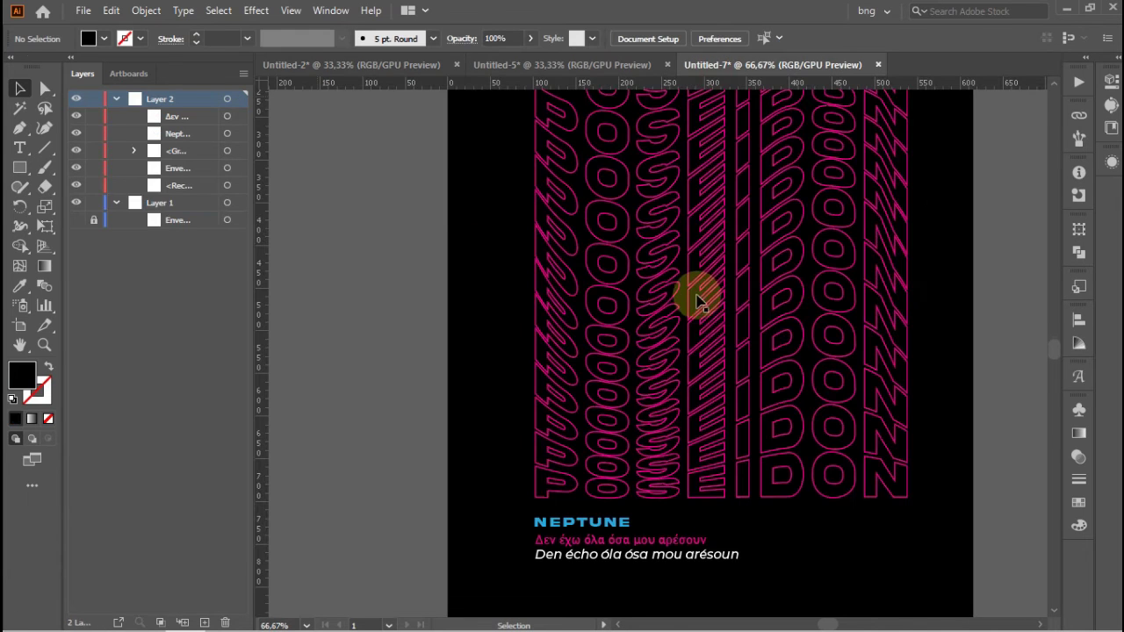
key(ctrl+minus)
key(ctrl+minus)
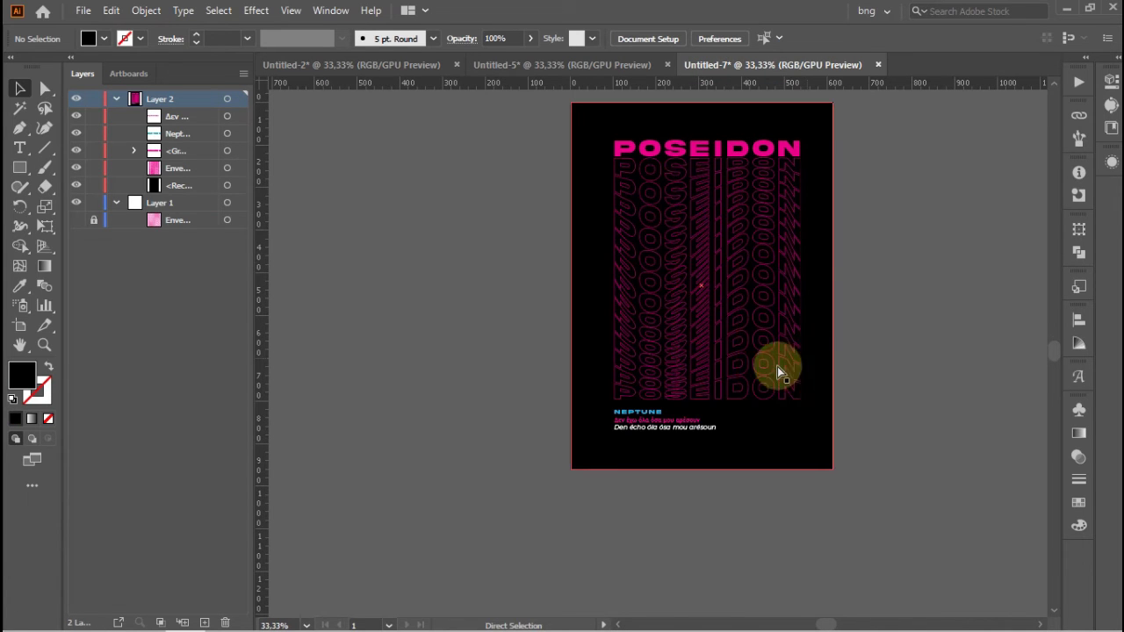
key(ctrl+v)
- Shrink the statue image to about 565 by 283 px and rest its base on the lower edge of the warped rows
drag(721, 401, 706, 310)
drag(952, 416, 733, 332)
key(ctrl+plus)
scroll(672, 309, up, 1)
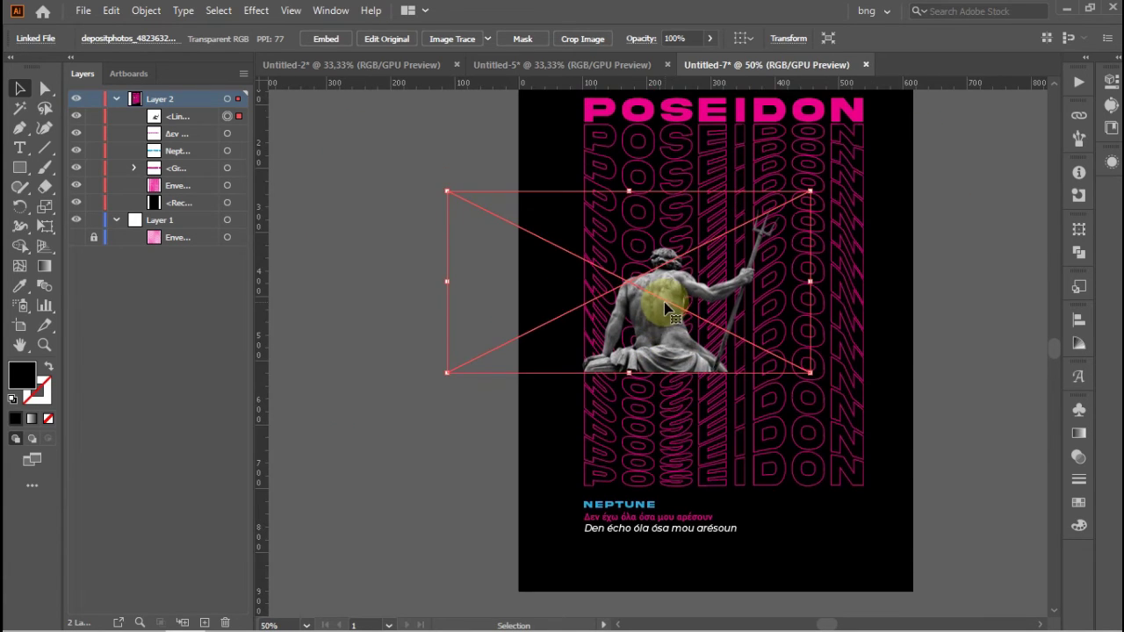
drag(659, 303, 701, 406)
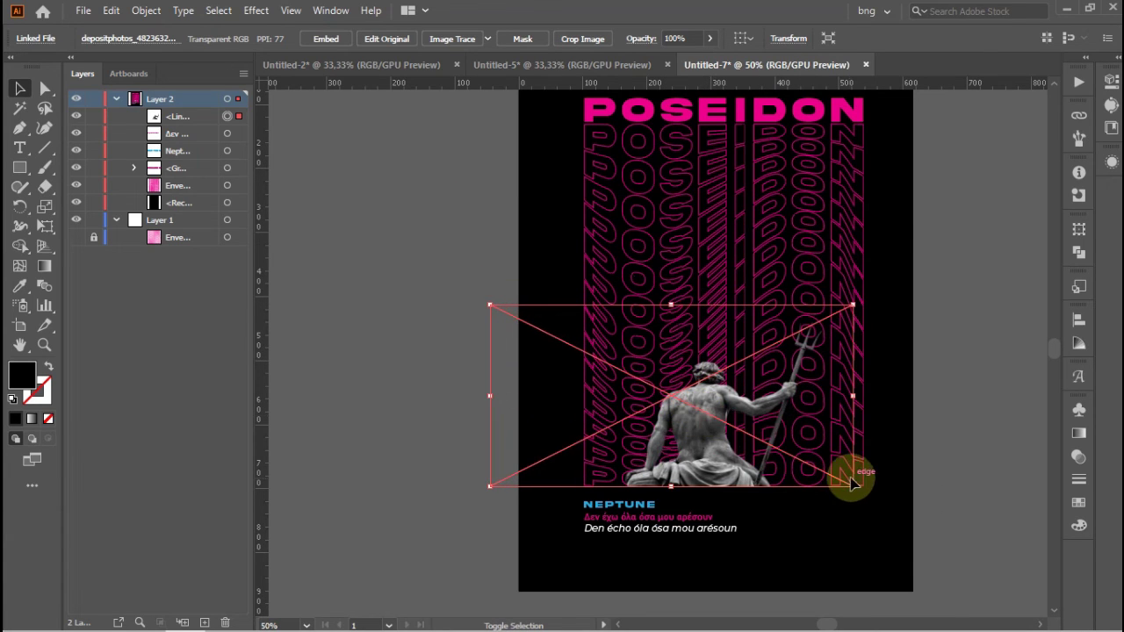
- Enlarge the statue image to about 760 by 380 px, keeping its base on the lower edge of the warped rows, and deselect it
drag(853, 484, 889, 524)
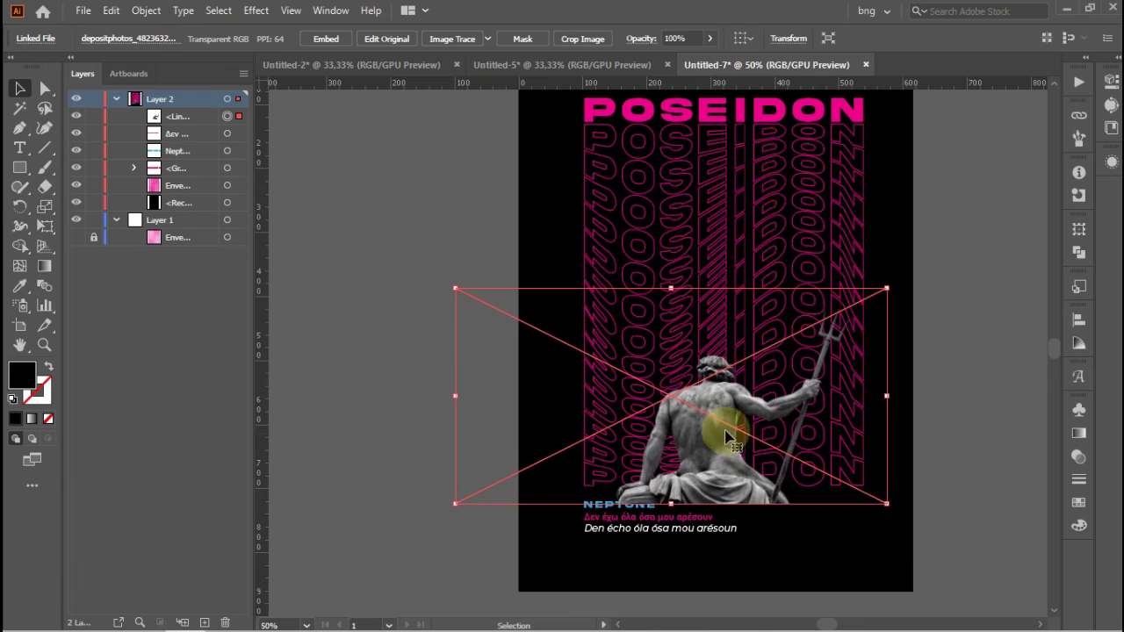
drag(712, 423, 700, 396)
drag(872, 476, 885, 495)
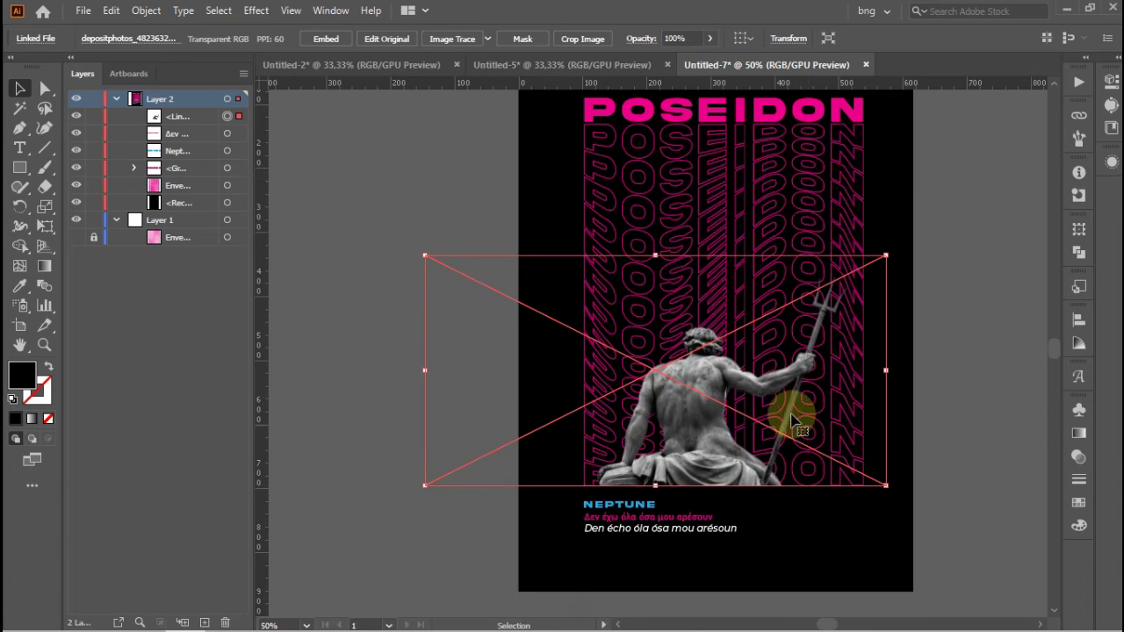
drag(705, 390, 721, 382)
drag(898, 471, 914, 488)
drag(722, 378, 709, 383)
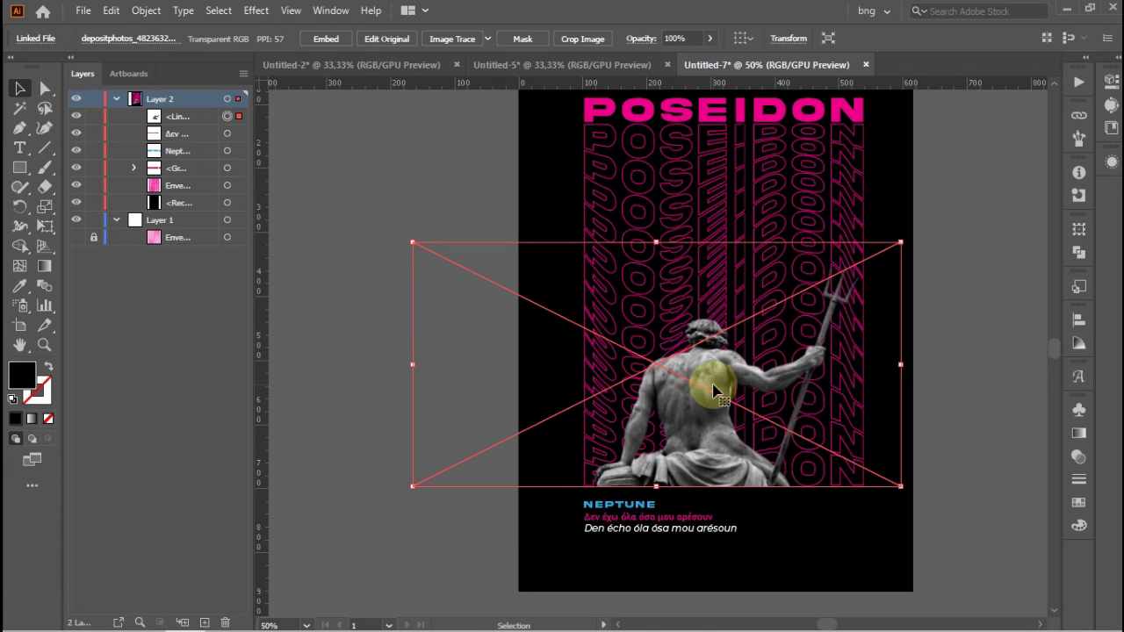
click(973, 337)
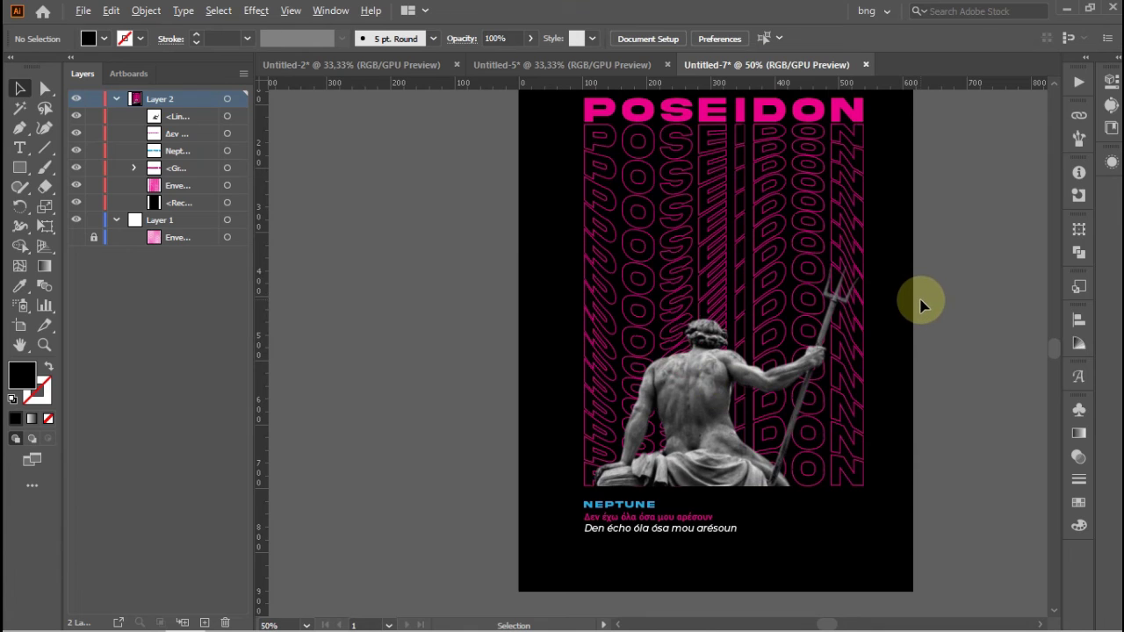
- Unlock the hidden wavy-line envelope in Layer 1 and move it into Layer 2 directly above the black rectangle
scroll(918, 303, down, 1)
scroll(890, 389, up, 1)
scroll(894, 498, up, 2)
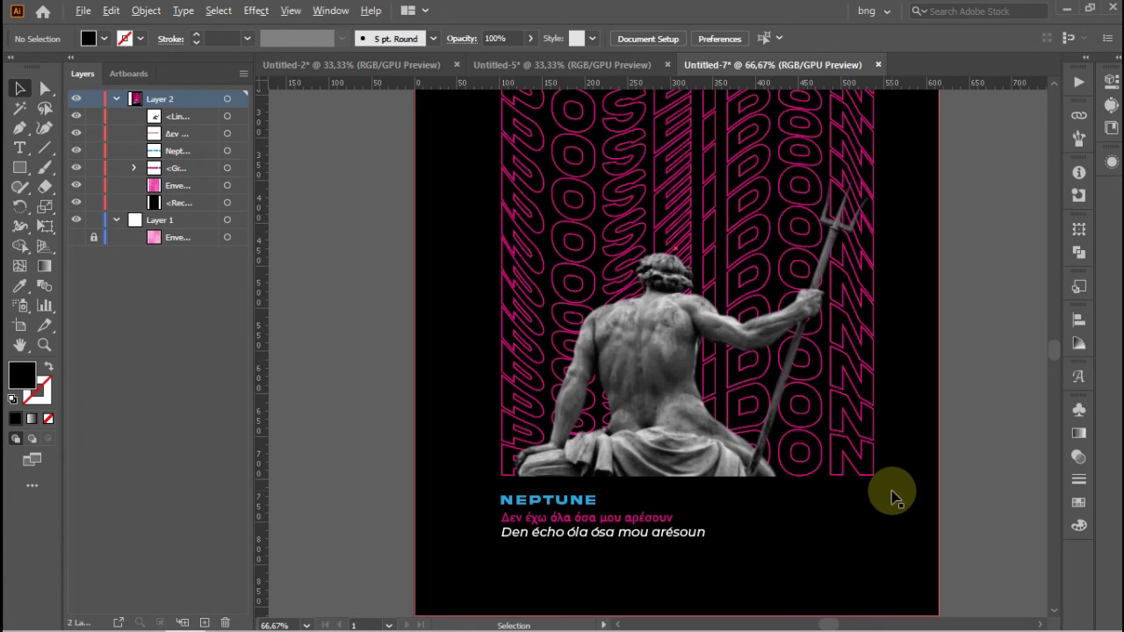
scroll(799, 476, down, 2)
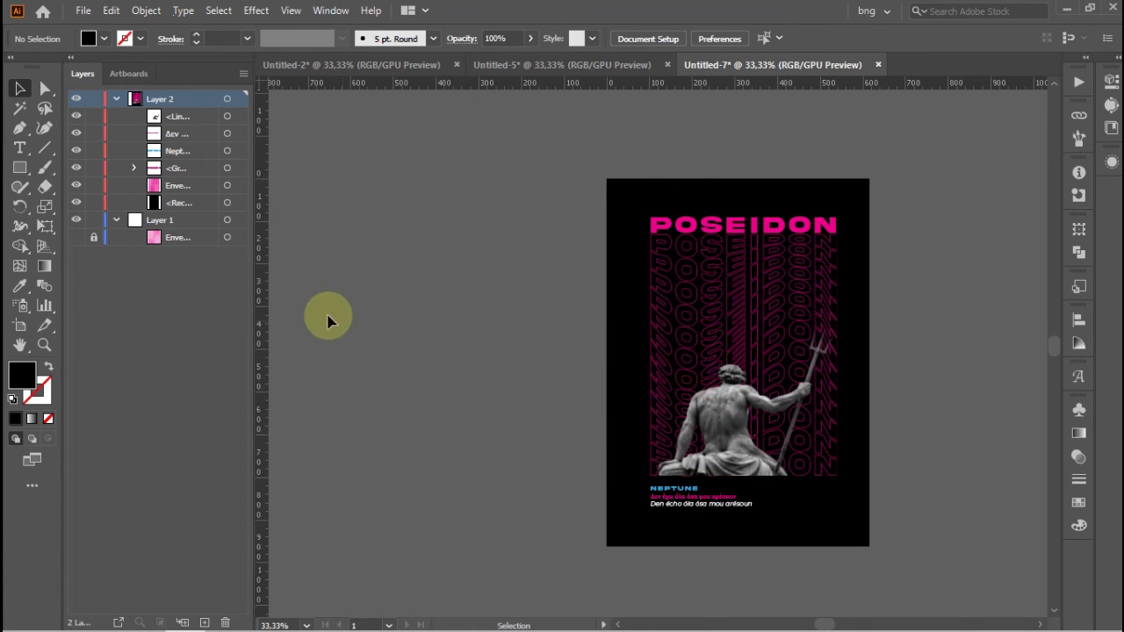
click(93, 237)
drag(153, 237, 164, 203)
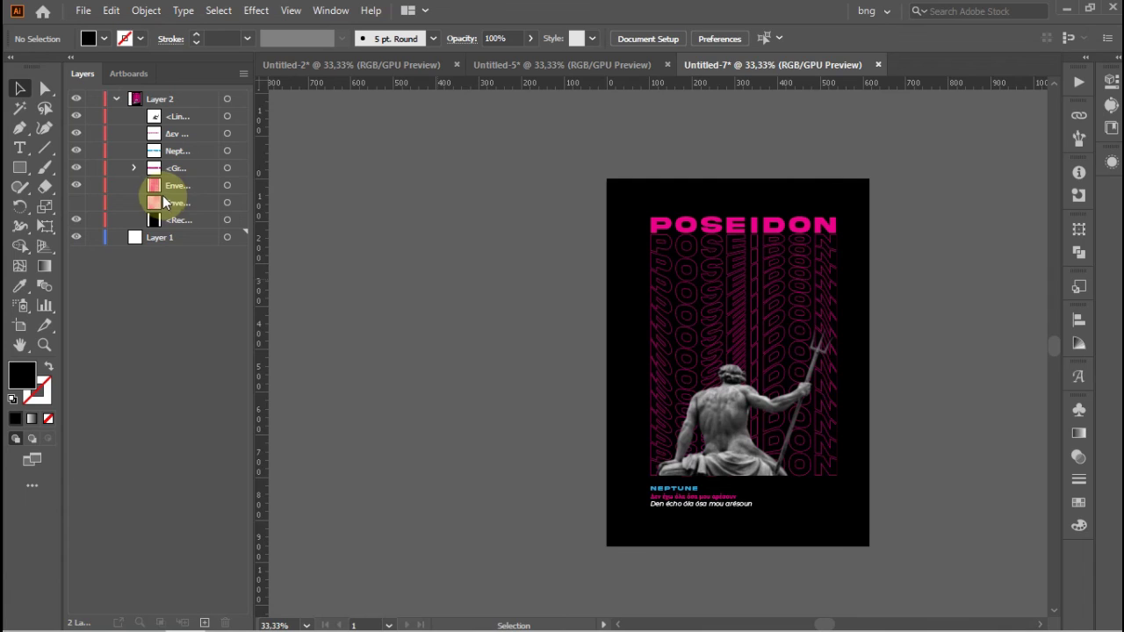
- Preview the poster with the wavy lines in place of the warped POSEIDON rows, and restore the rows' visibility
click(75, 186)
click(76, 203)
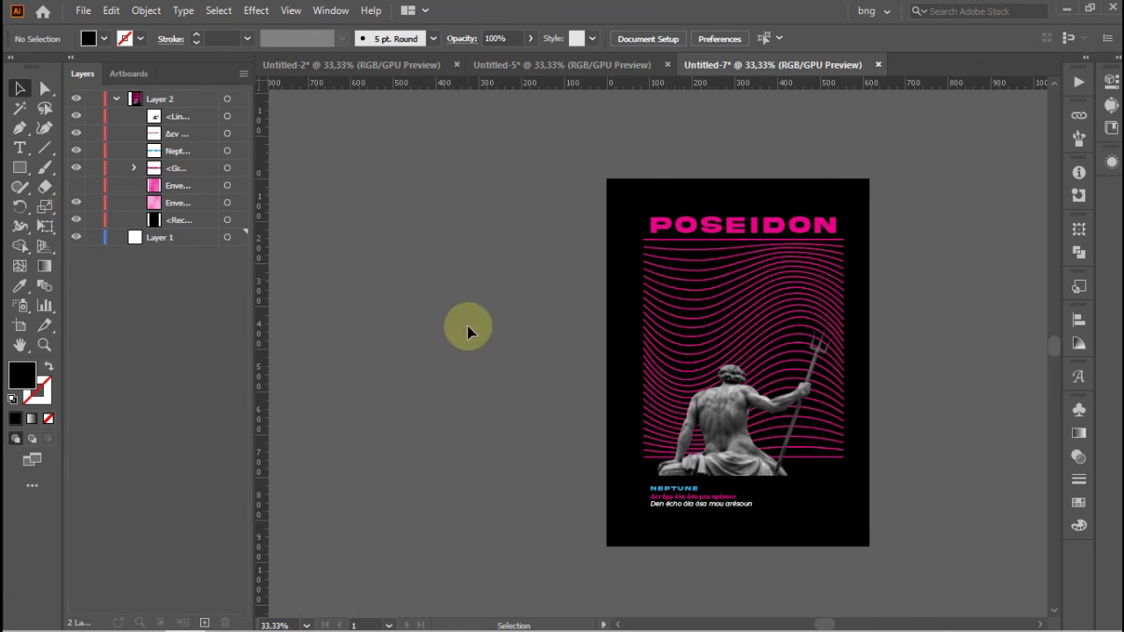
click(76, 203)
click(75, 188)
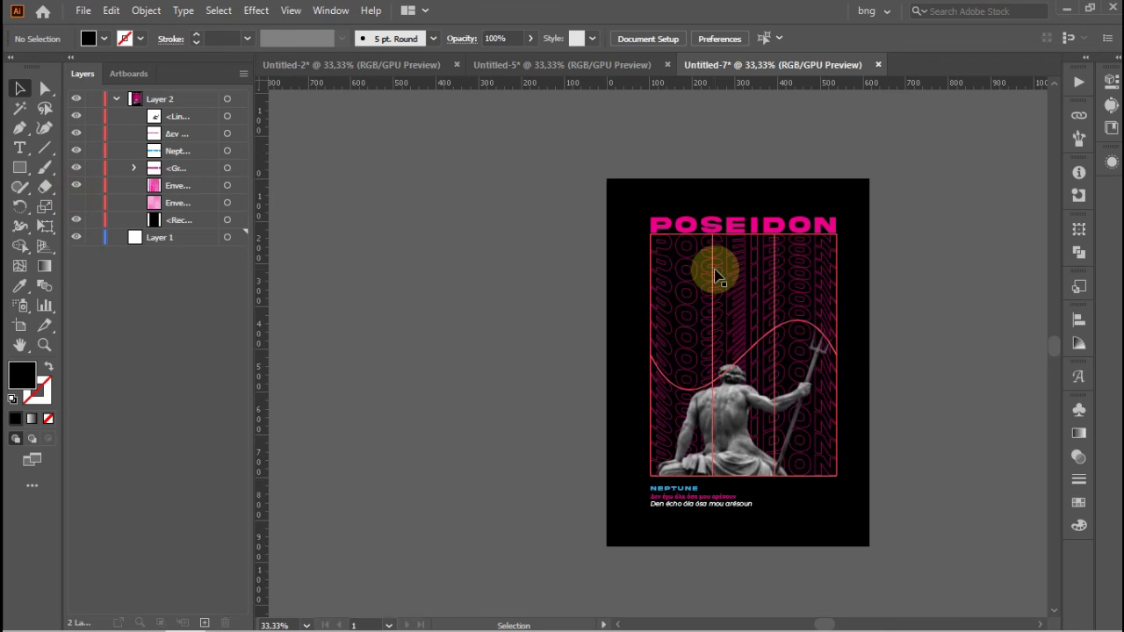